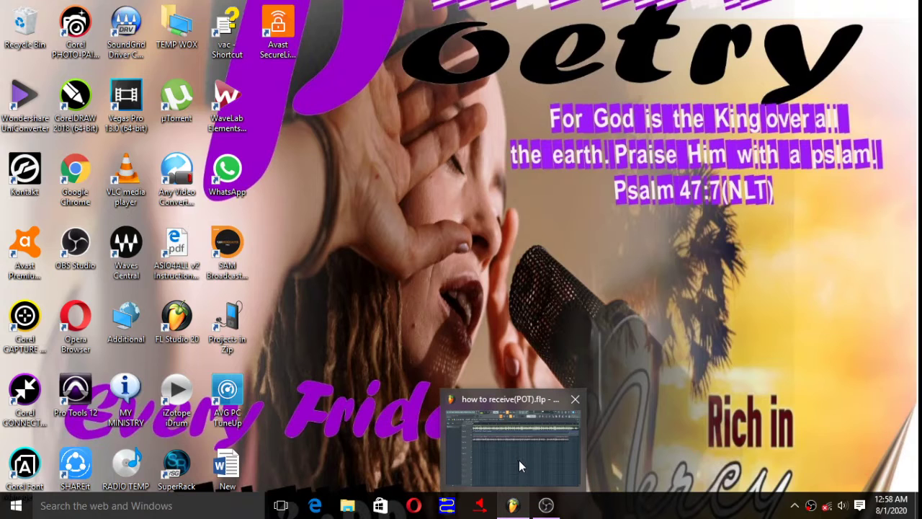
Switch to the FL Studio project how to receive(POT).flp and move the Jesus my hope - Volume multiplier clip from Track 2 to Track 5.
click(518, 428)
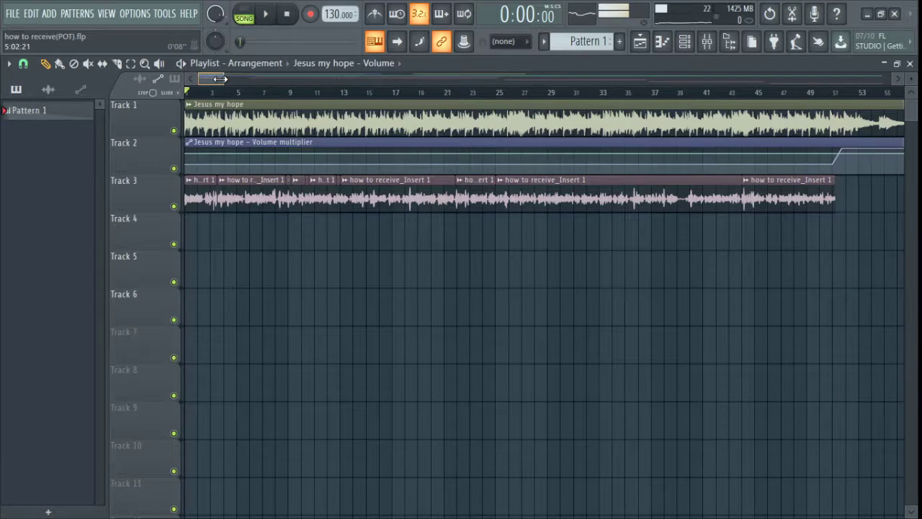
scroll(220, 79, down, 2)
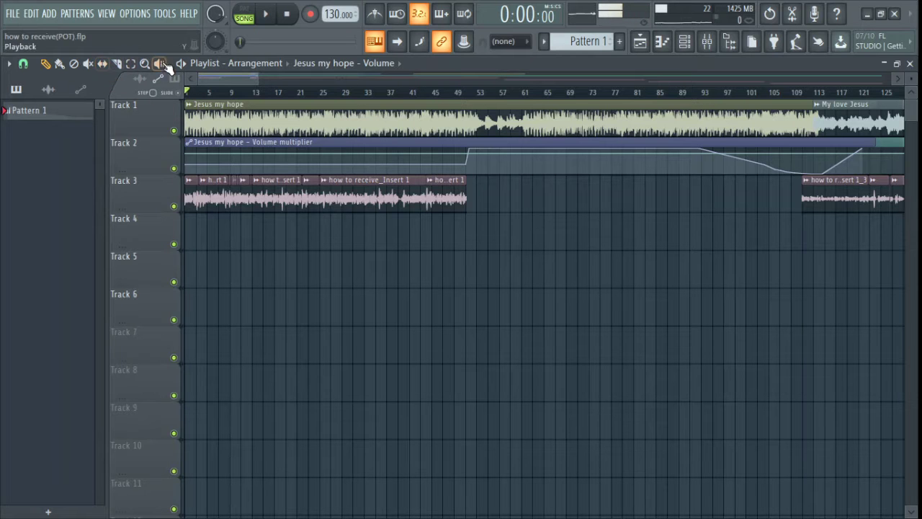
drag(260, 79, 214, 85)
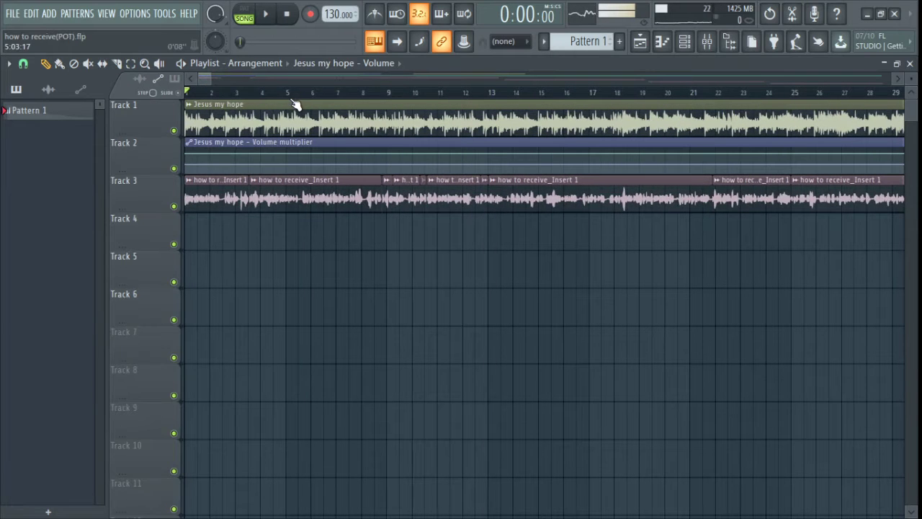
drag(206, 79, 232, 79)
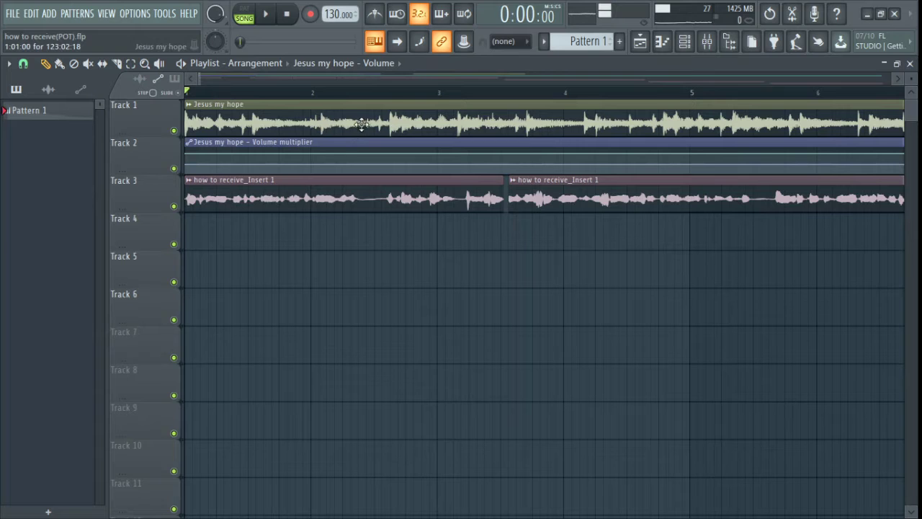
drag(911, 101, 911, 126)
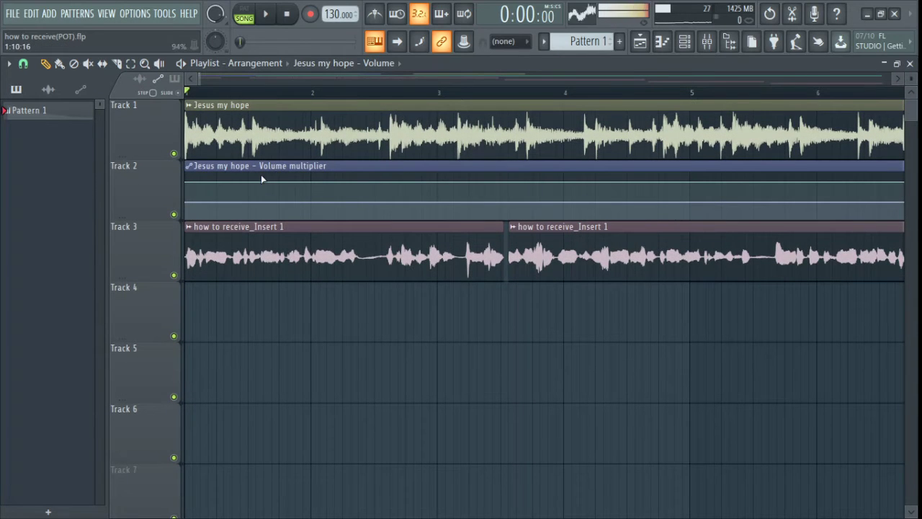
drag(281, 169, 281, 344)
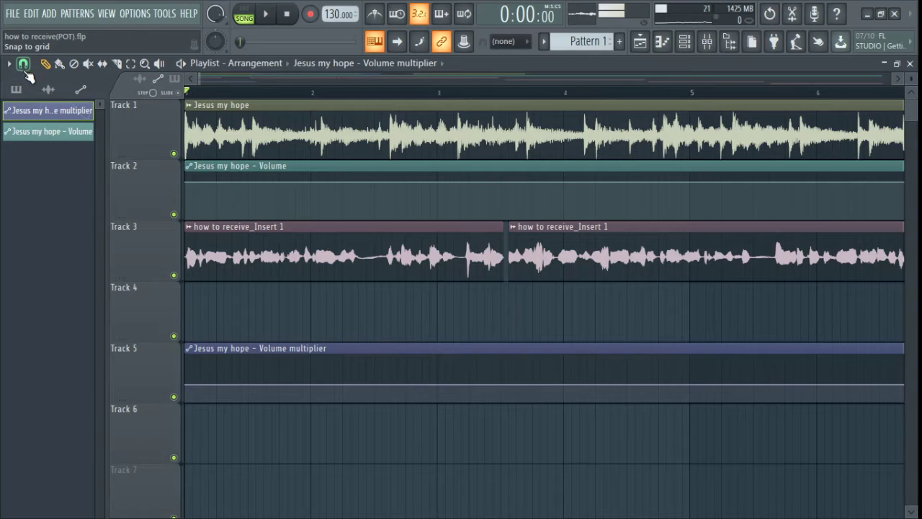
Set the playlist snap to Cell and delete the Jesus my hope - Volume multiplier clip from Track 5.
click(23, 64)
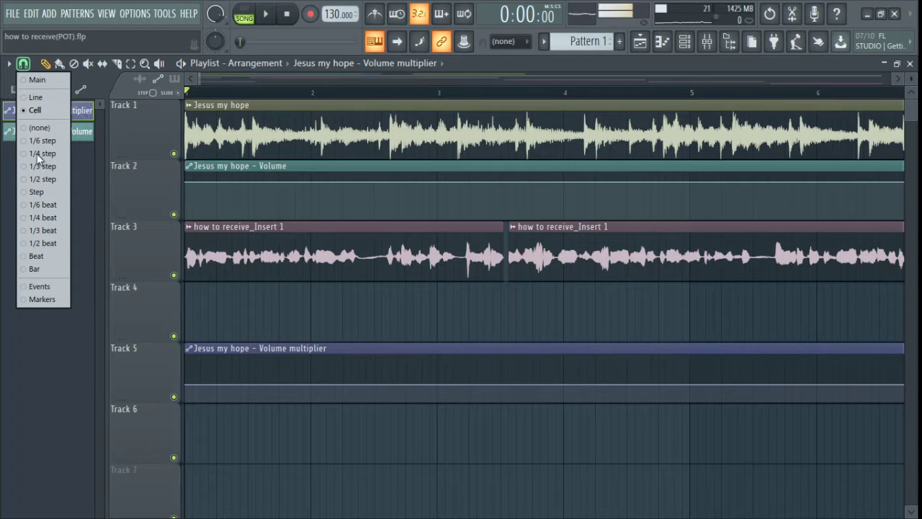
click(46, 109)
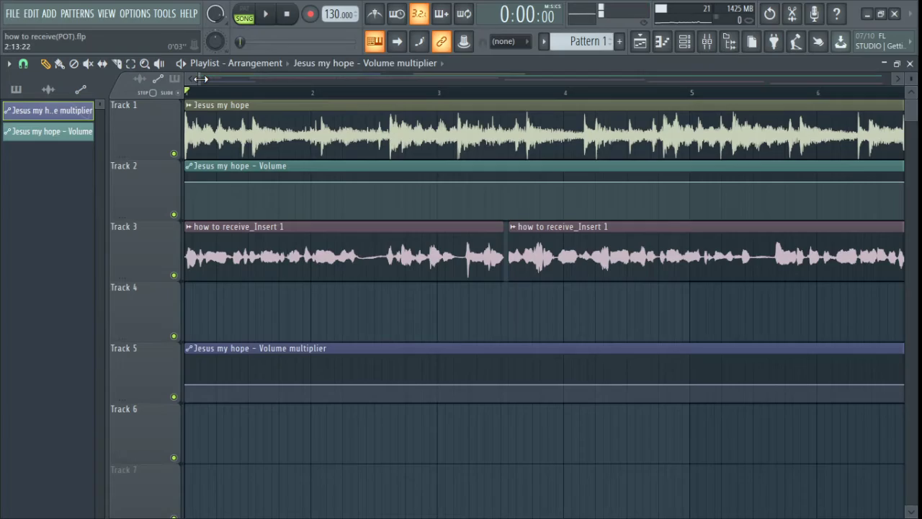
drag(199, 79, 213, 56)
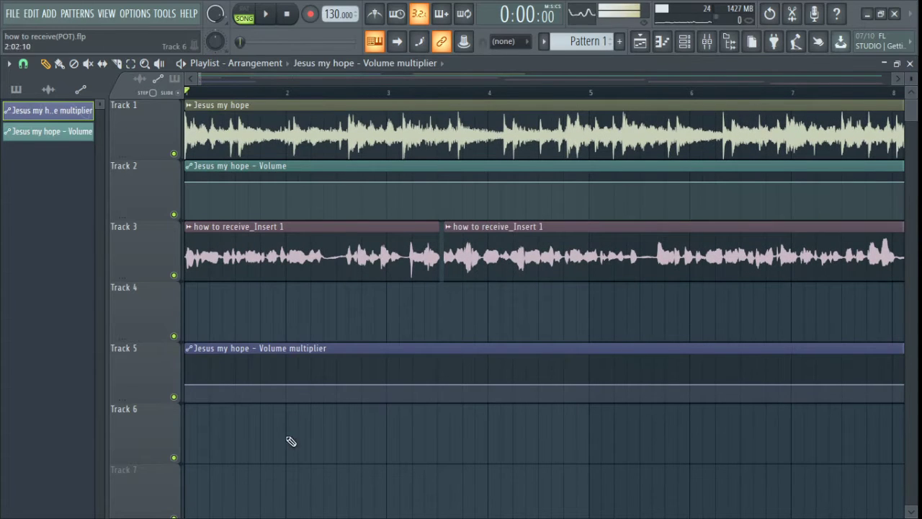
right_click(324, 350)
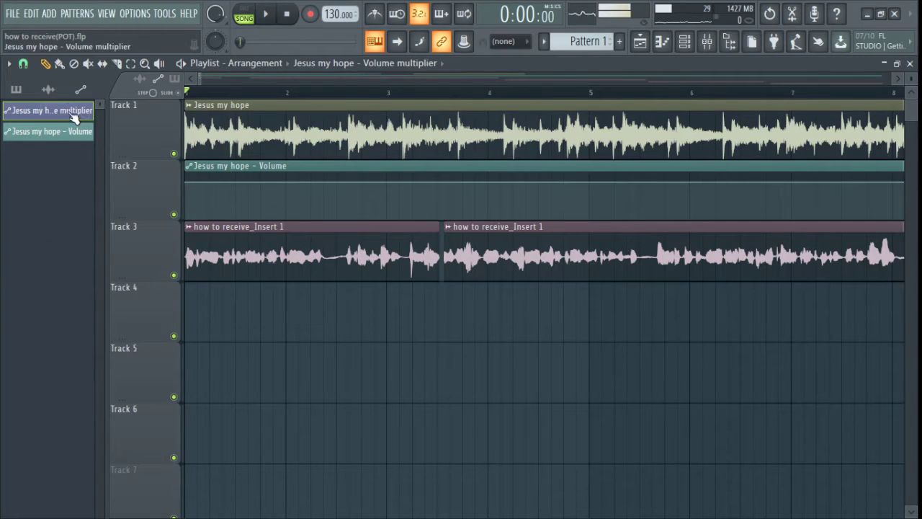
Try placing a Jesus my hope - Volume multiplier clip on Track 4 and shifting it along the timeline with Cell snapping.
click(24, 63)
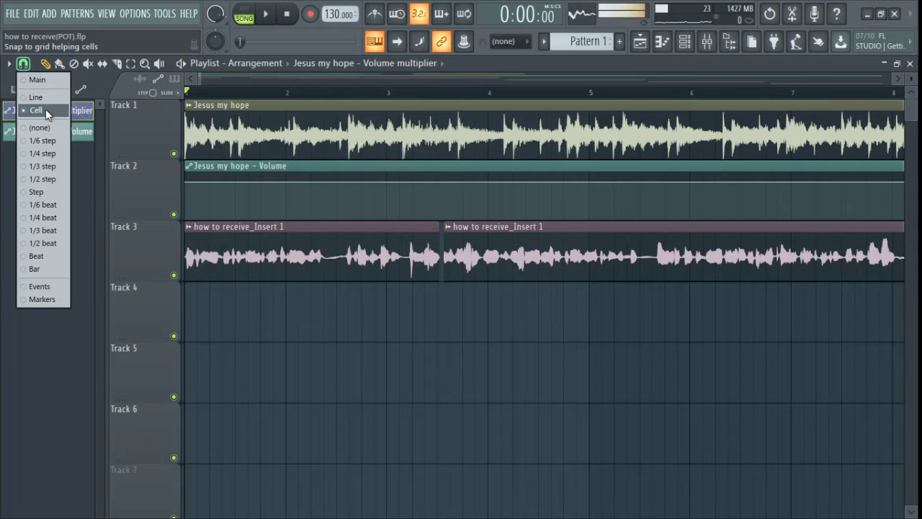
click(45, 108)
click(479, 332)
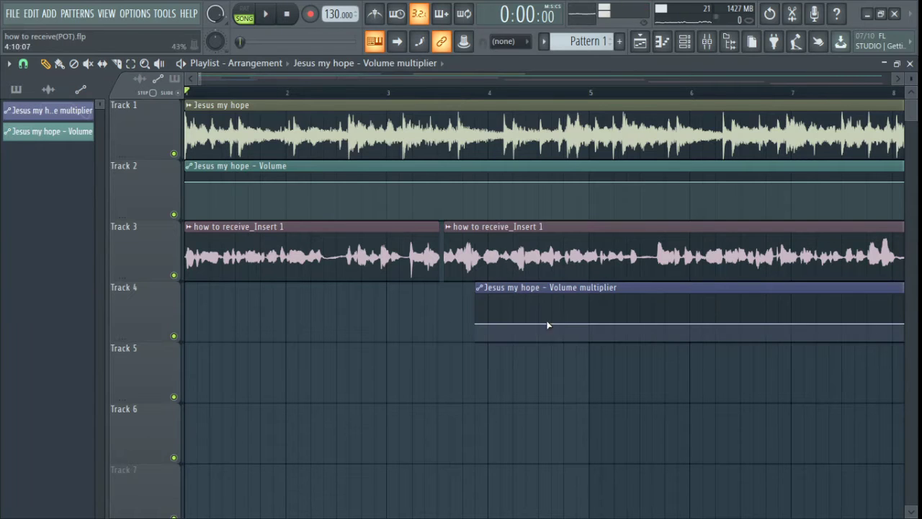
drag(505, 287, 317, 297)
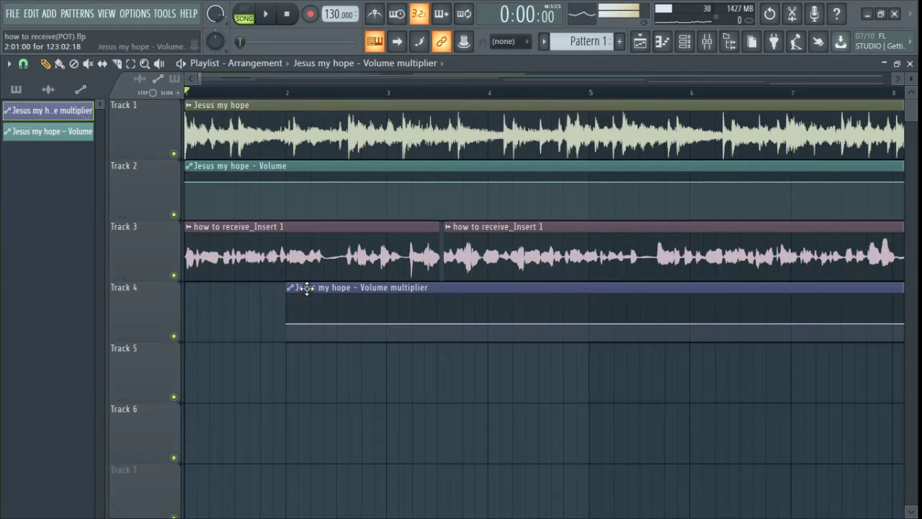
drag(307, 290, 319, 291)
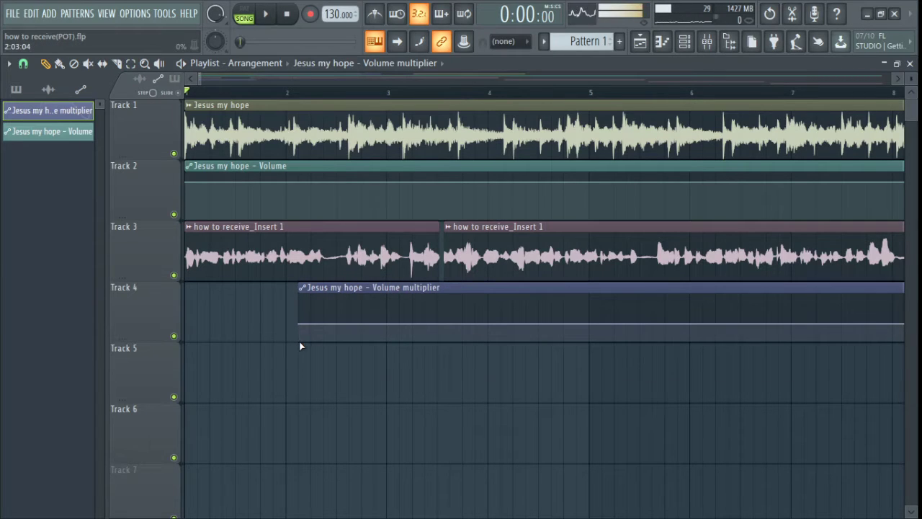
drag(325, 290, 352, 300)
right_click(360, 299)
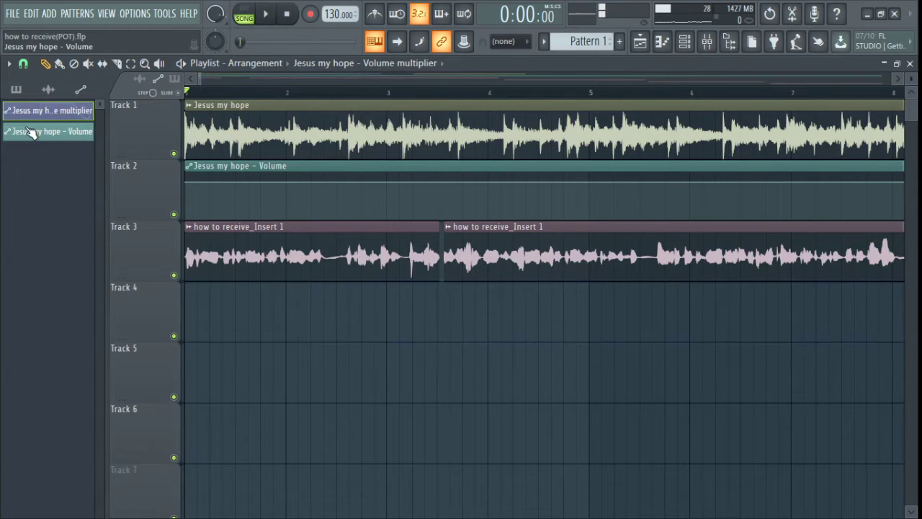
Set the playlist snap to (none) and place a Jesus my hope - Volume multiplier clip on Track 4 between bars 2 and 3.
click(23, 64)
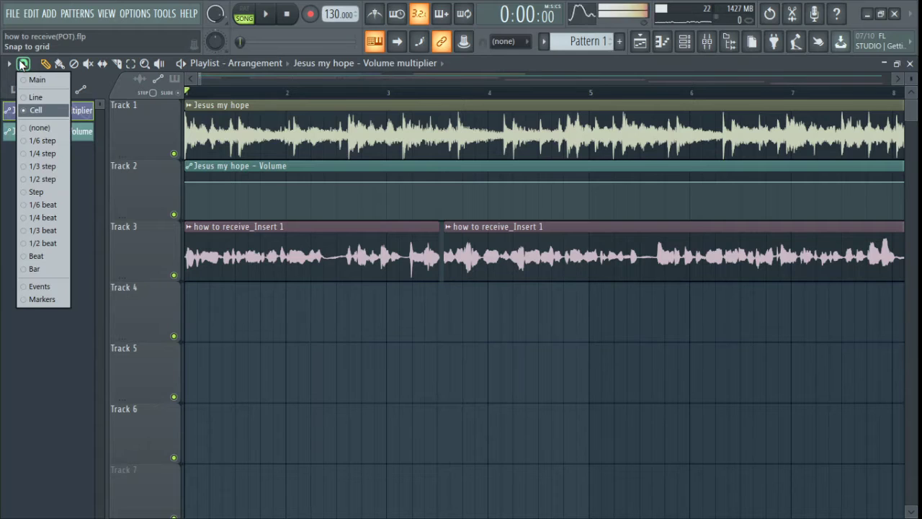
key(Up)
key(Down)
key(Down)
key(Up)
key(Up)
key(Up)
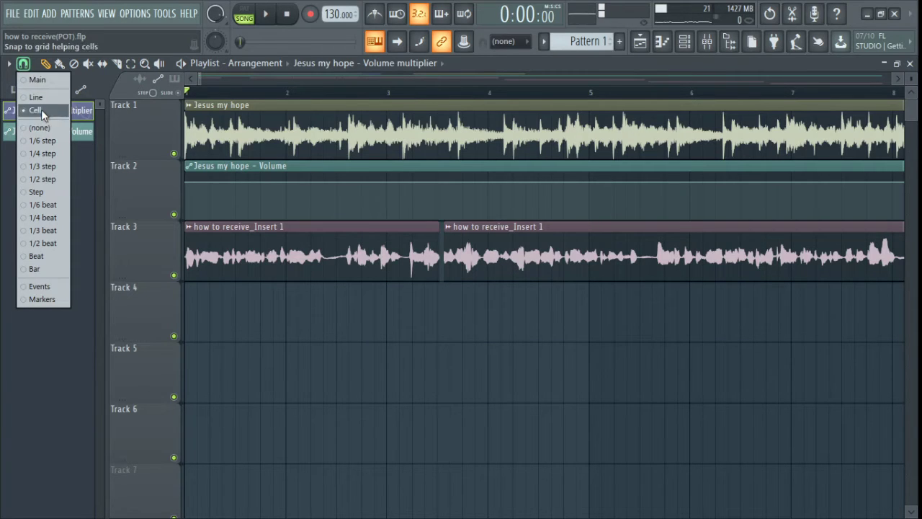
click(44, 135)
click(362, 322)
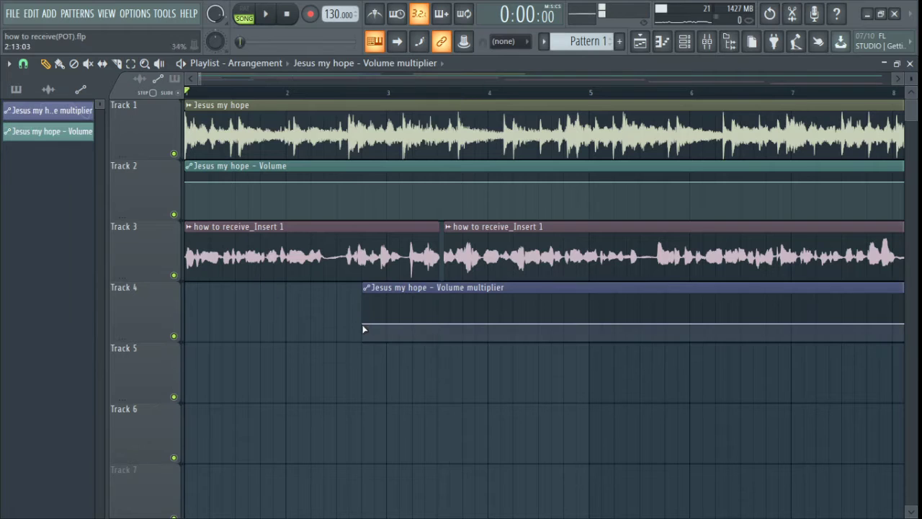
Move the Volume multiplier clip freely to Track 5, and shift the second how to receive_Insert 1 clip slightly later on Track 3.
mouse_move(407, 287)
mouse_down()
mouse_move(441, 288)
mouse_move(380, 285)
mouse_move(396, 282)
mouse_up()
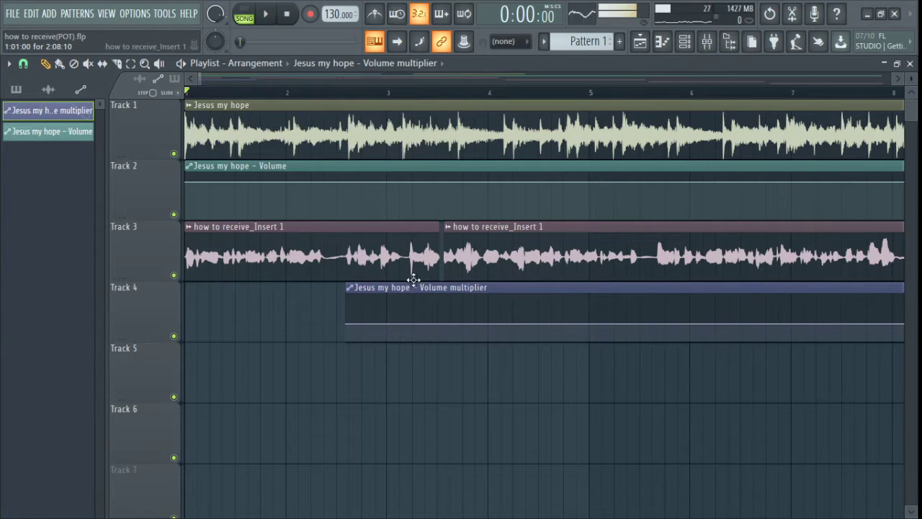
drag(428, 290, 364, 289)
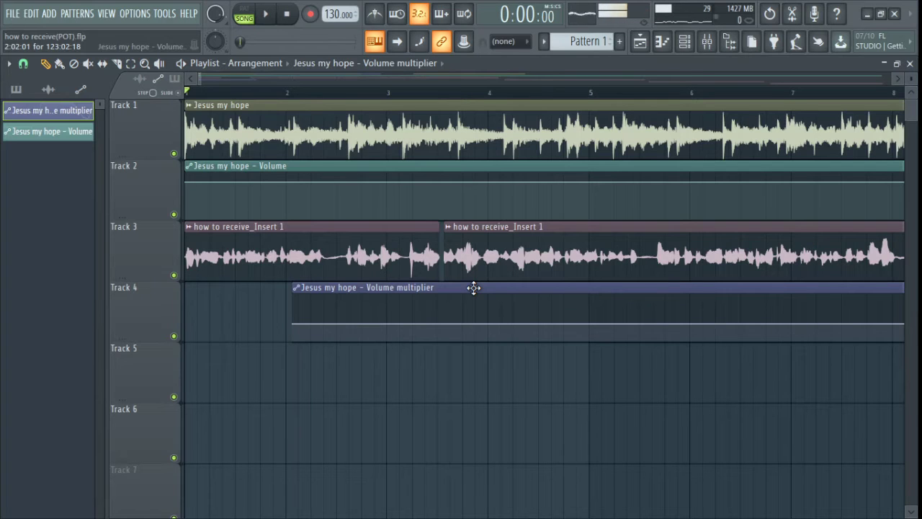
drag(474, 287, 532, 288)
drag(467, 304, 498, 298)
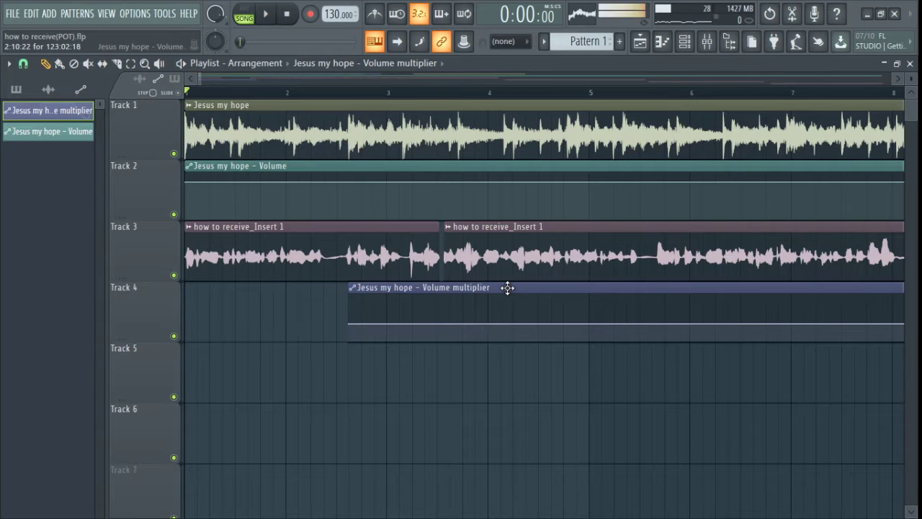
drag(507, 288, 485, 328)
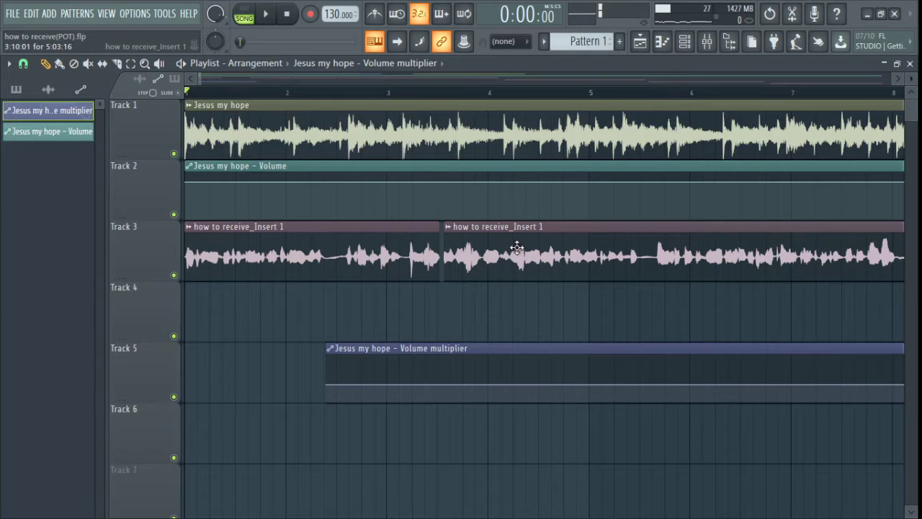
mouse_move(548, 240)
mouse_down()
mouse_move(550, 311)
mouse_move(298, 446)
mouse_move(537, 193)
mouse_move(552, 257)
mouse_up()
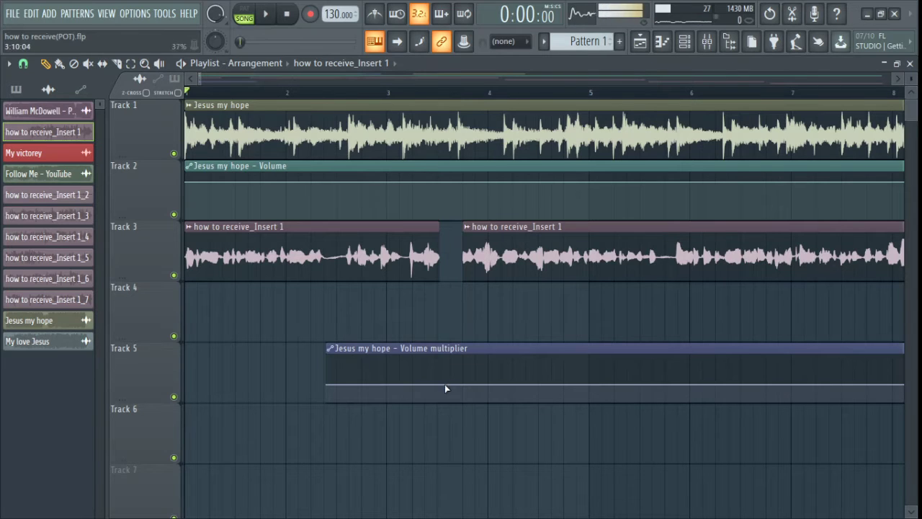
Shift the Volume multiplier clip on Track 5 to start about midway through bar 2, and raise its second control point just before bar 4.
drag(511, 348, 537, 332)
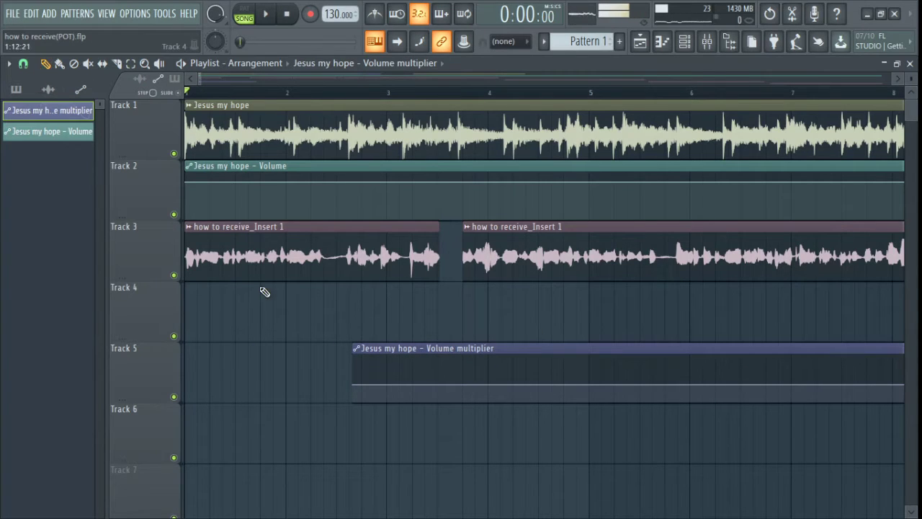
drag(519, 348, 504, 332)
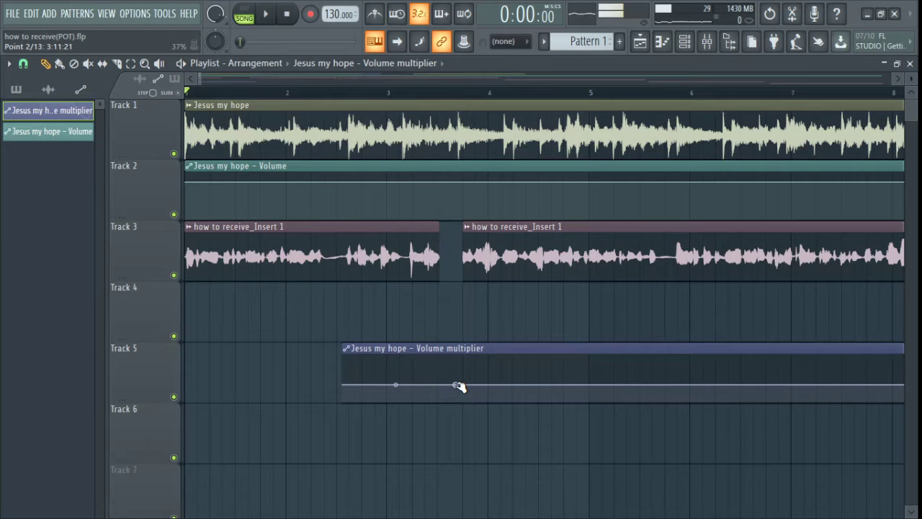
drag(459, 386, 474, 373)
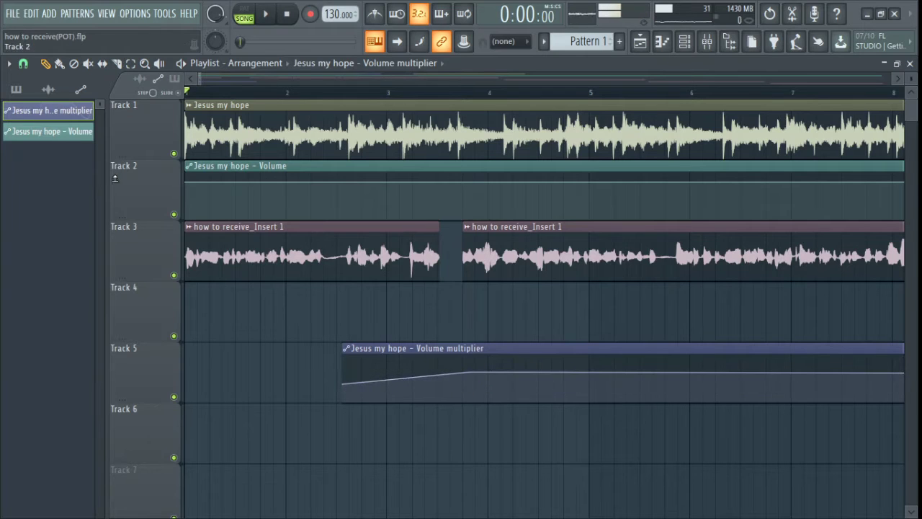
Keep the playlist's snap-to-grid setting at (none).
click(24, 65)
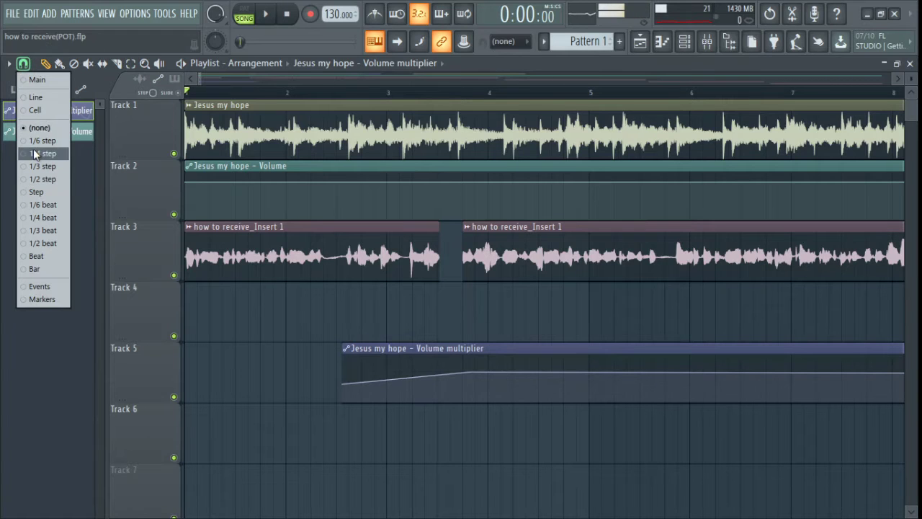
click(43, 129)
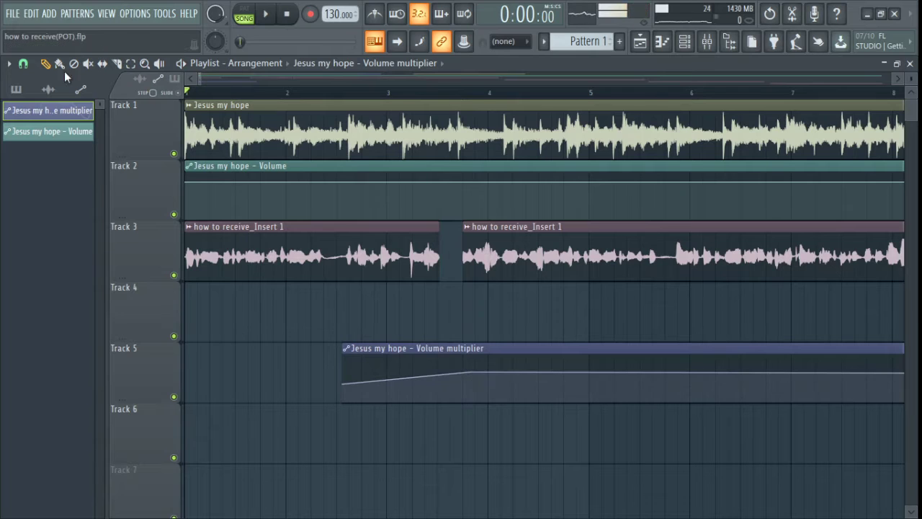
click(24, 64)
click(40, 127)
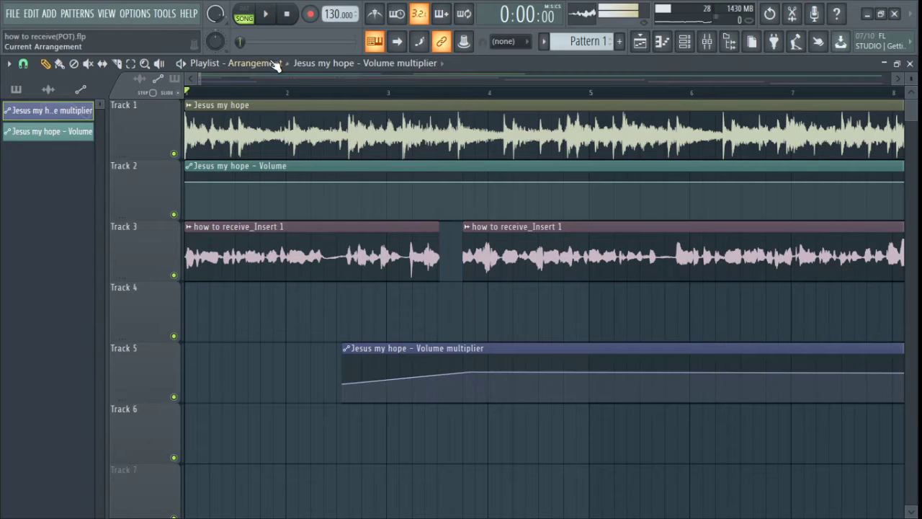
Add a control point on the rising section of the Track 5 Volume multiplier curve, about a third of the way through bar 3.
scroll(202, 78, up, 5)
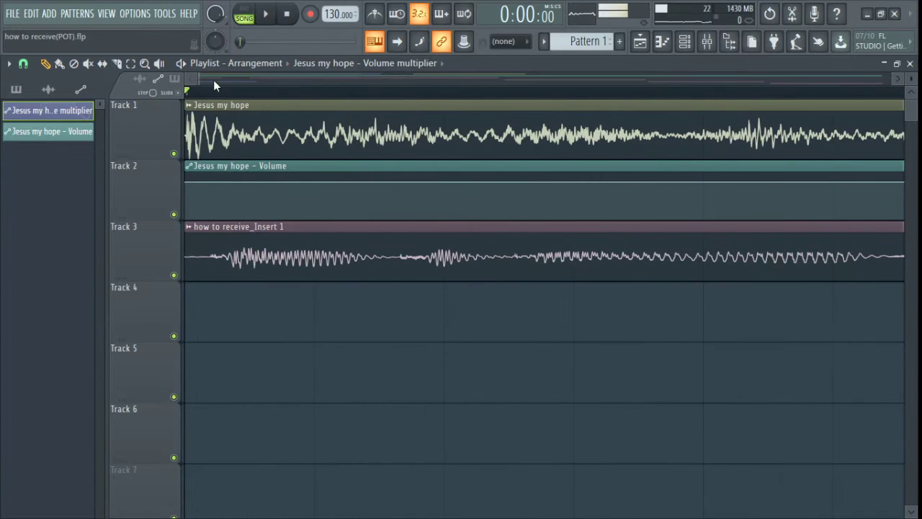
scroll(899, 79, up, 1)
scroll(898, 79, up, 4)
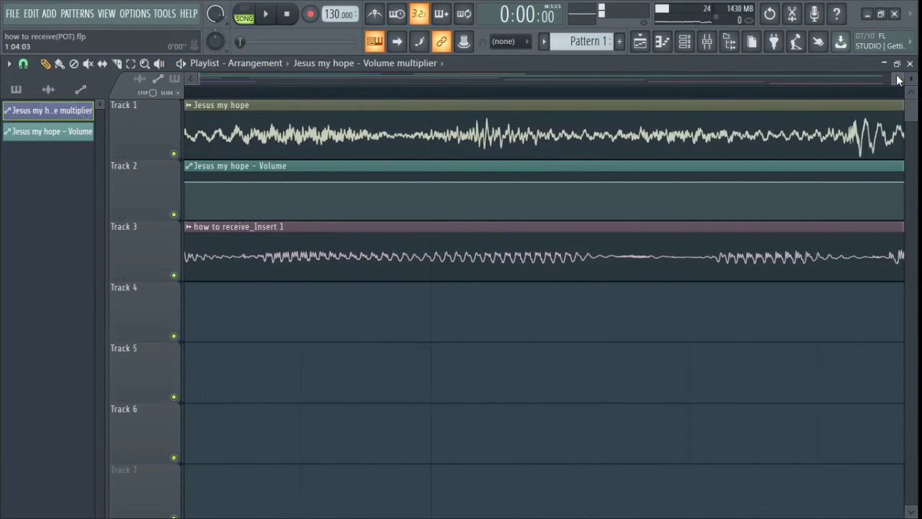
scroll(899, 79, up, 4)
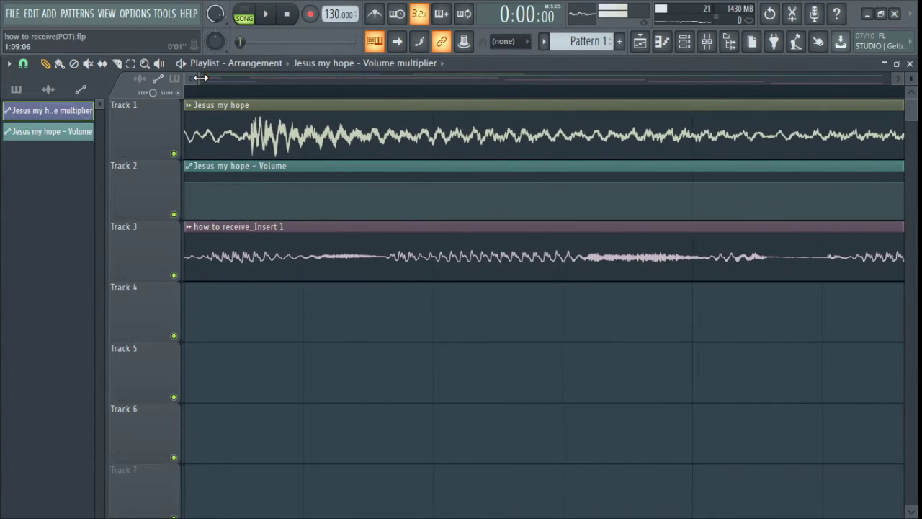
scroll(200, 78, down, 10)
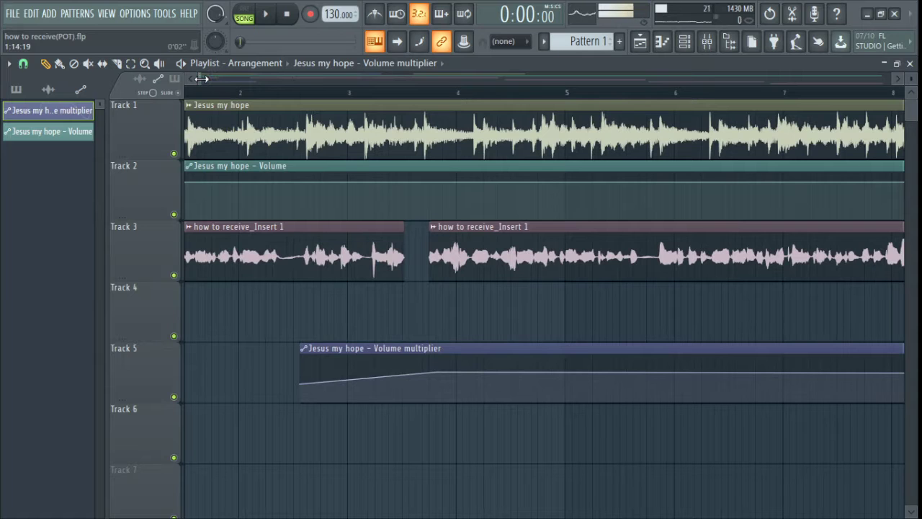
scroll(199, 79, up, 3)
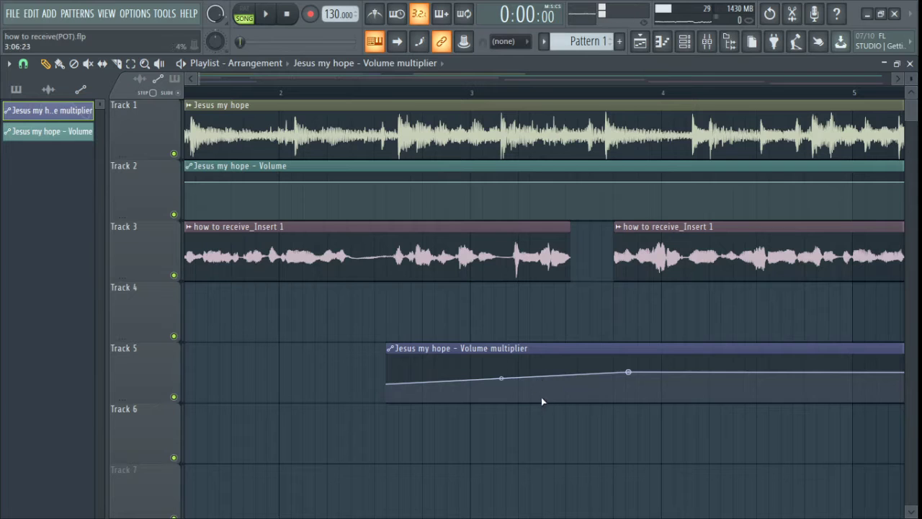
click(537, 377)
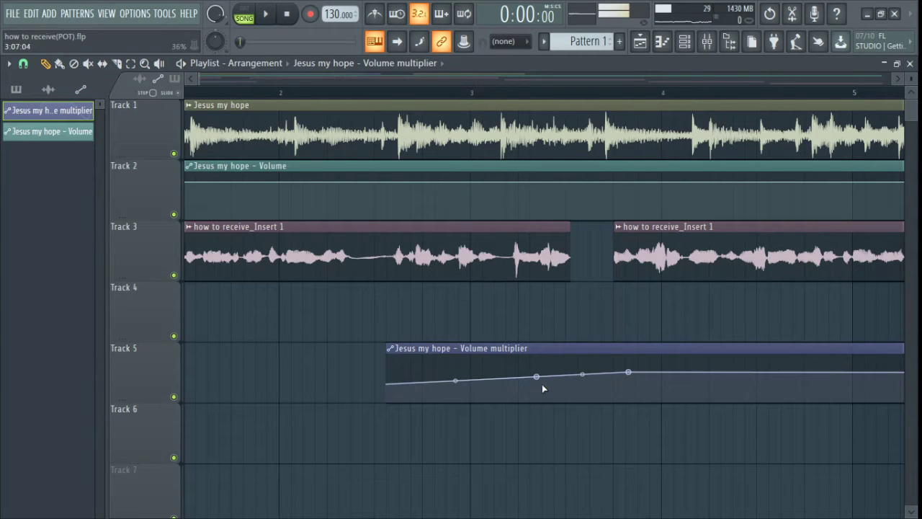
Shift the control point in bar 3 of the Track 5 Volume multiplier curve slightly earlier.
mouse_move(537, 377)
mouse_down()
mouse_move(533, 354)
mouse_move(507, 389)
mouse_move(648, 367)
mouse_move(514, 401)
mouse_move(556, 377)
mouse_move(527, 376)
mouse_up()
With snap-to-grid set to Cell, add a control point on the Track 5 curve at bar 3 and raise it slightly.
click(24, 63)
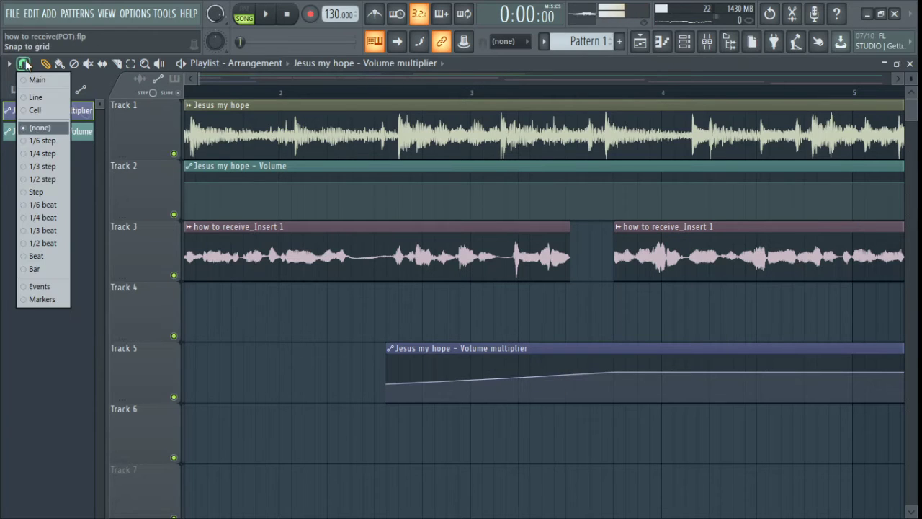
click(35, 109)
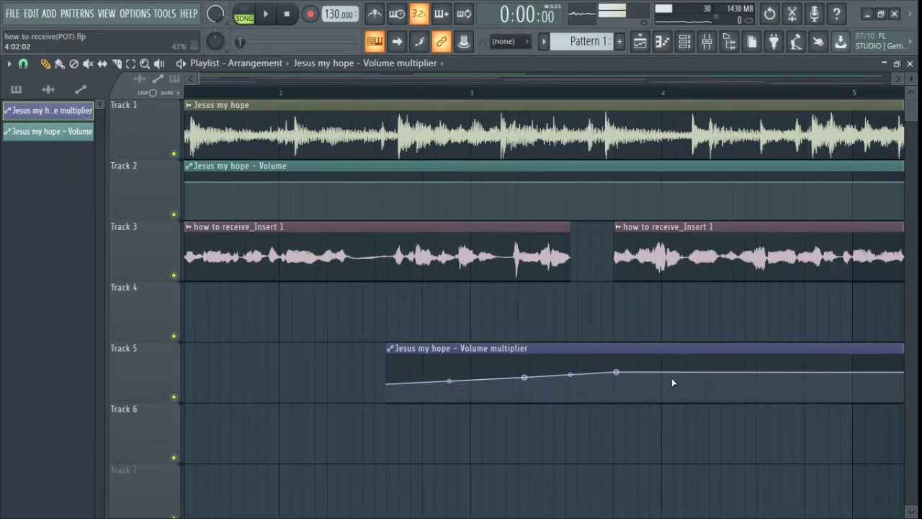
right_click(470, 380)
mouse_move(472, 381)
mouse_down()
mouse_move(534, 373)
mouse_move(468, 377)
mouse_up()
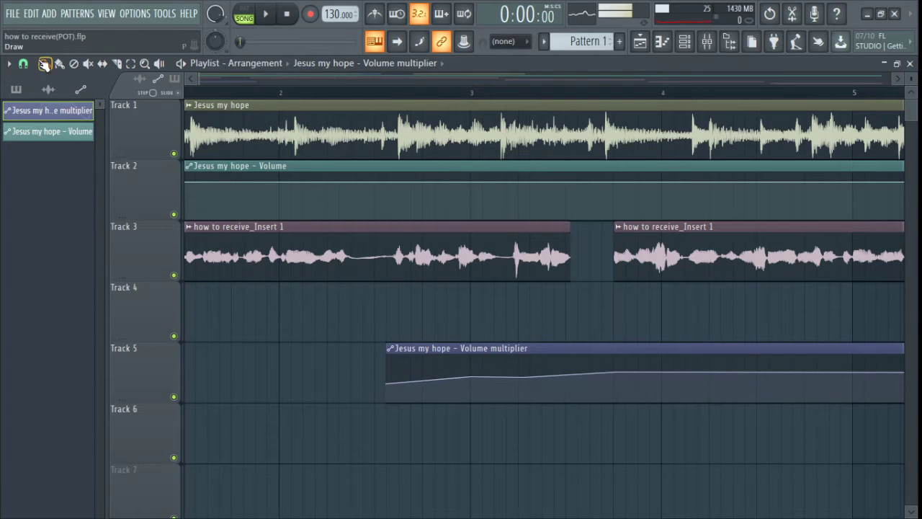
With snap set to (none), shift the bar 3 control point slightly later and move the Track 5 clip to start about two-thirds through bar 2.
click(24, 63)
click(34, 132)
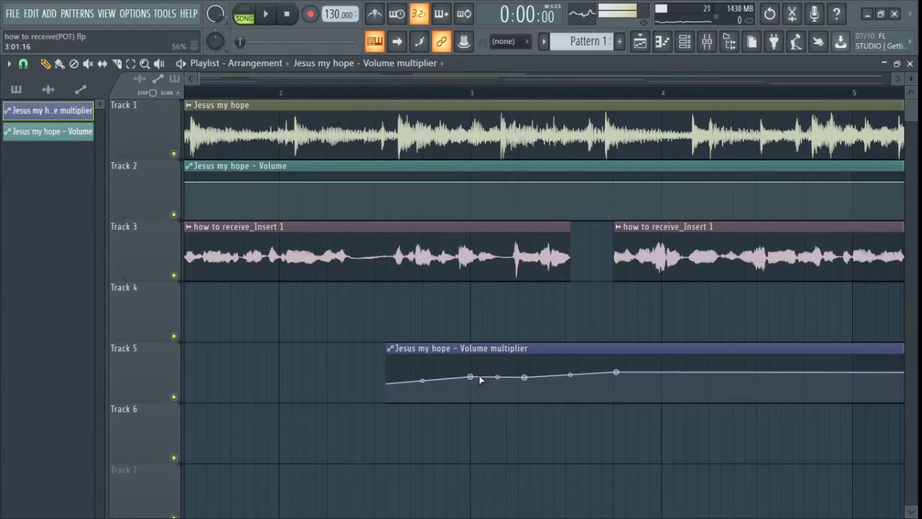
drag(476, 377, 481, 379)
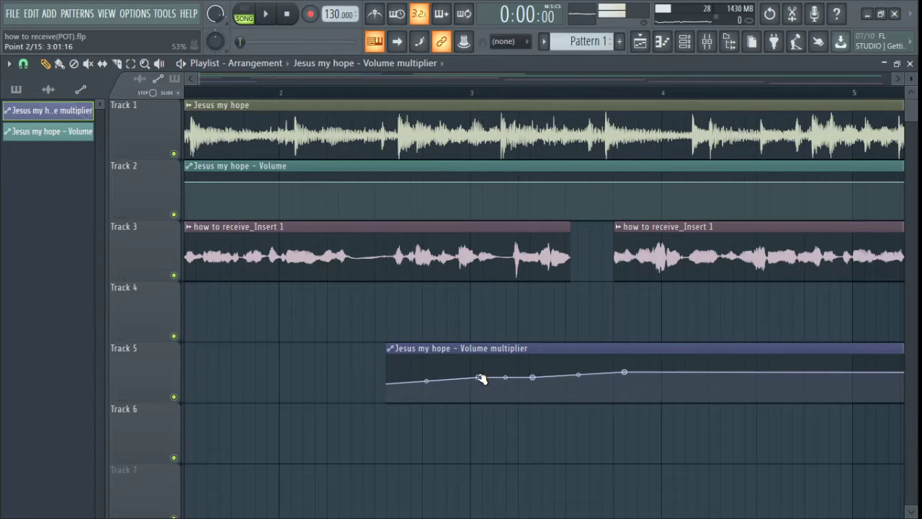
drag(488, 348, 513, 365)
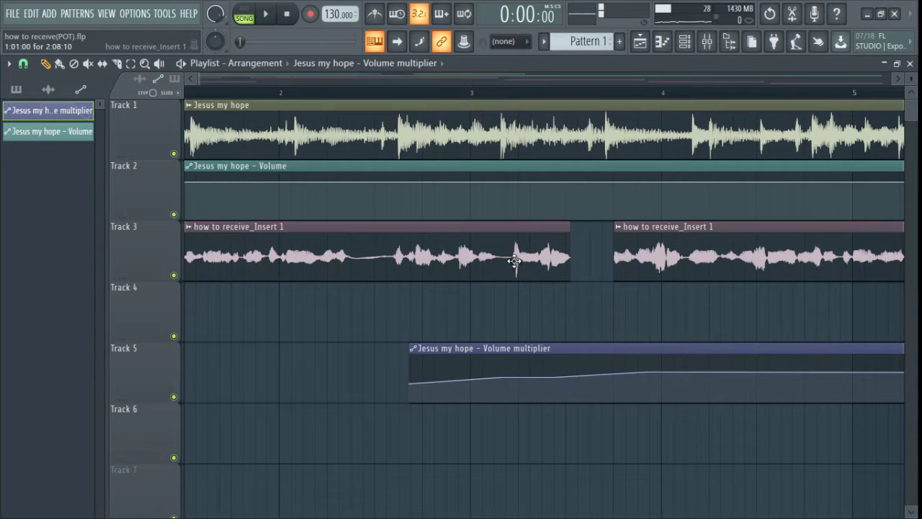
Move the Volume multiplier clip over the how to receive_Insert 1 clip on Track 3, starting about midway through bar 2.
scroll(203, 79, left, 2)
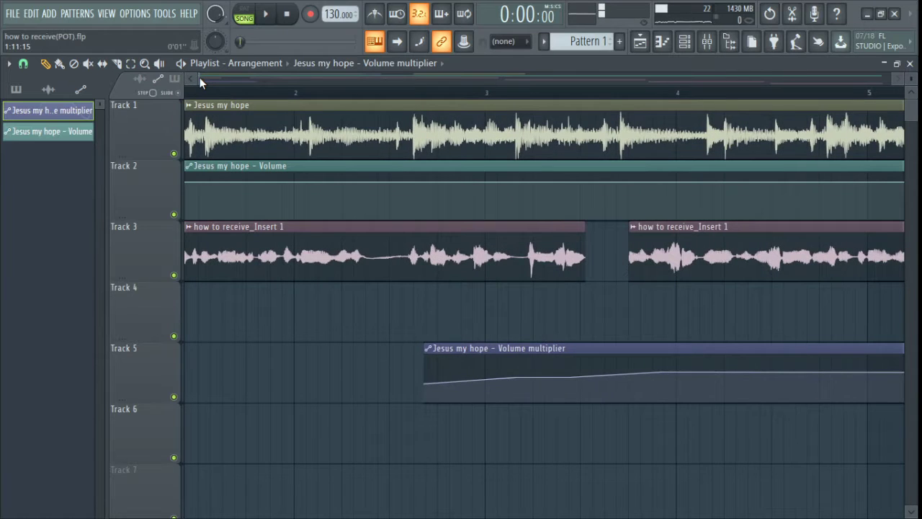
scroll(199, 76, right, 2)
scroll(199, 77, up, 4)
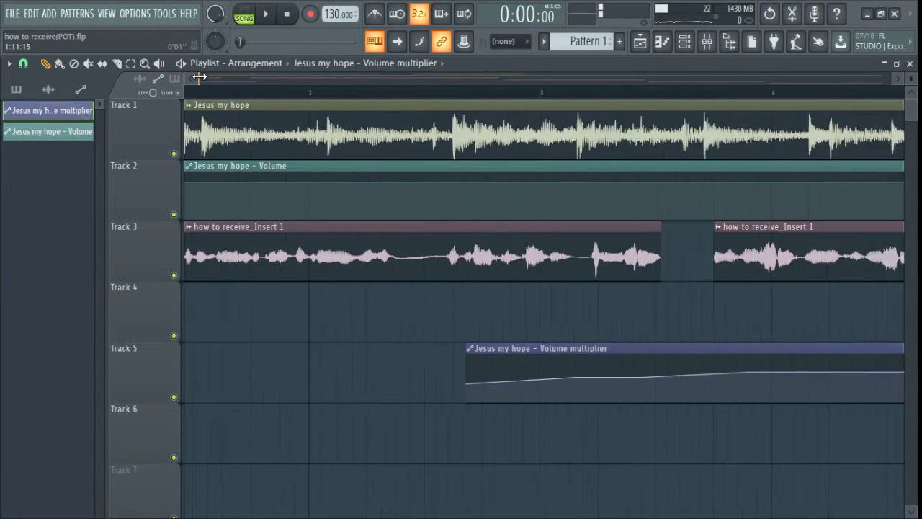
scroll(200, 78, down, 2)
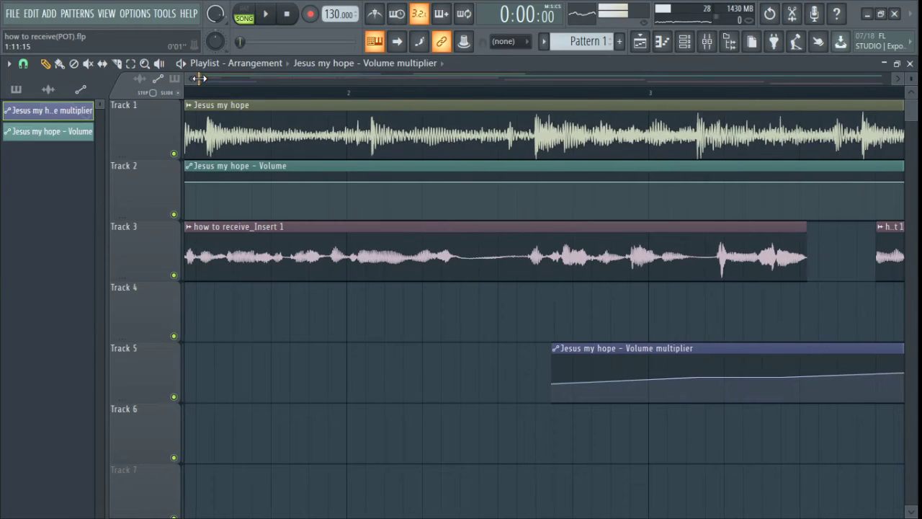
drag(759, 349, 701, 227)
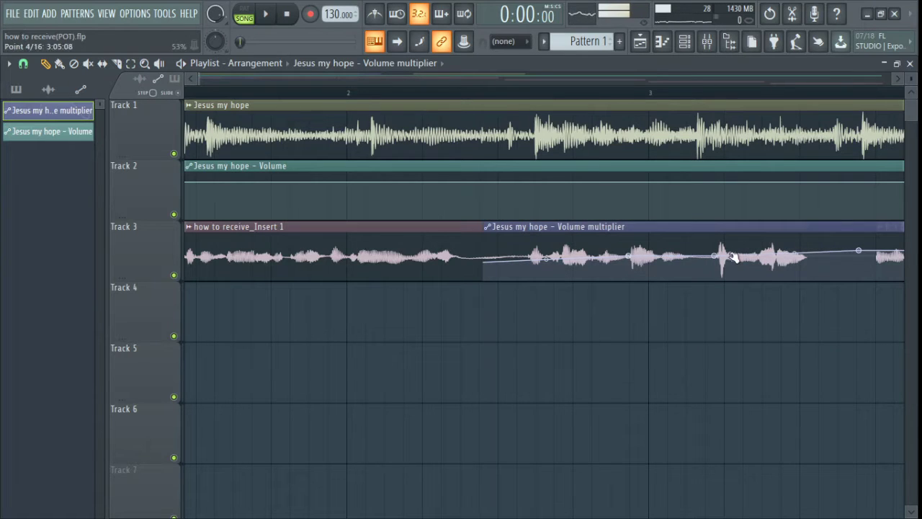
Shape a narrow dip to 0% around the vocal peak early in bar 3, and return the Volume multiplier clip to Track 5, starting just before bar 2.
drag(718, 261, 718, 293)
drag(724, 258, 722, 281)
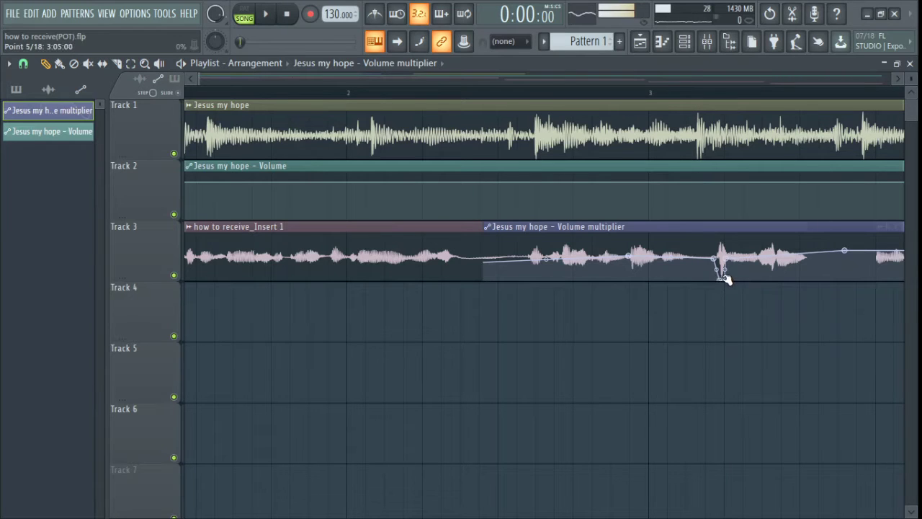
mouse_move(725, 279)
mouse_down()
mouse_move(721, 266)
mouse_move(714, 283)
mouse_move(725, 280)
mouse_up()
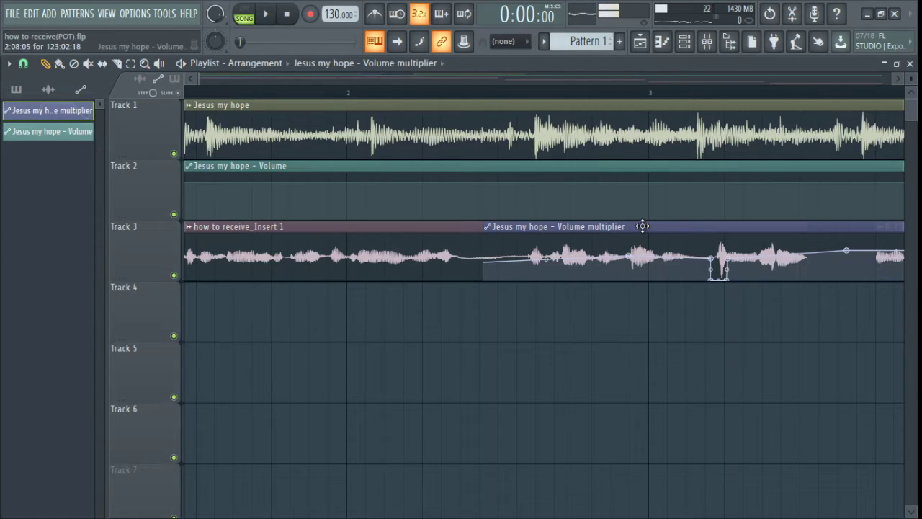
drag(646, 229, 500, 389)
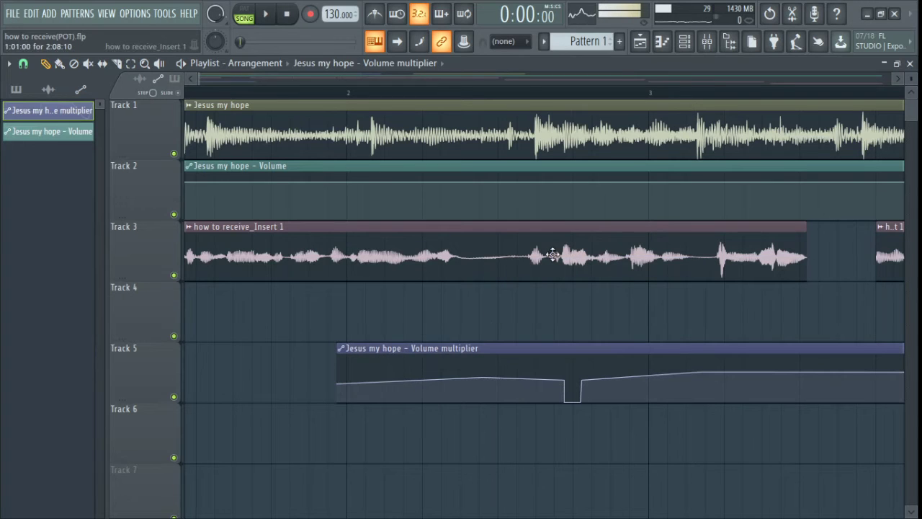
Place a copy of the first how to receive_Insert 1 clip in the empty part of Track 3 around bar 60, and delete it.
click(422, 253)
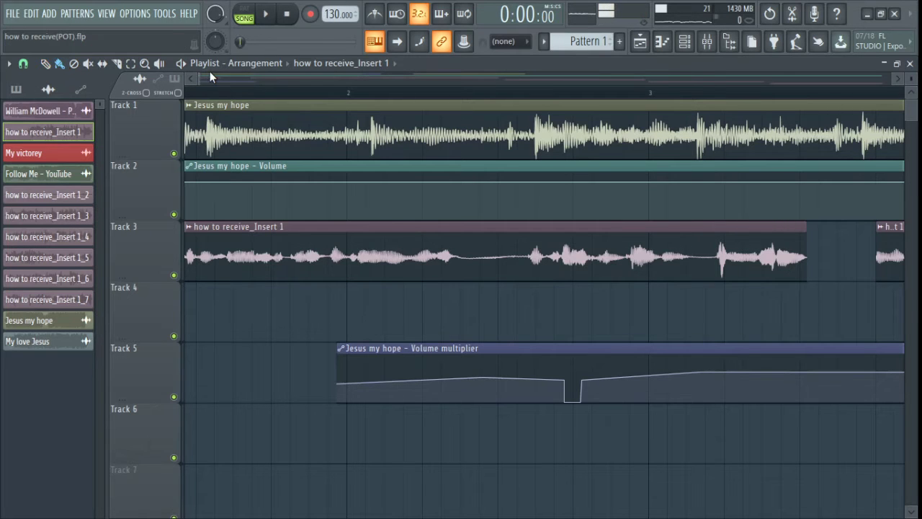
drag(203, 76, 368, 226)
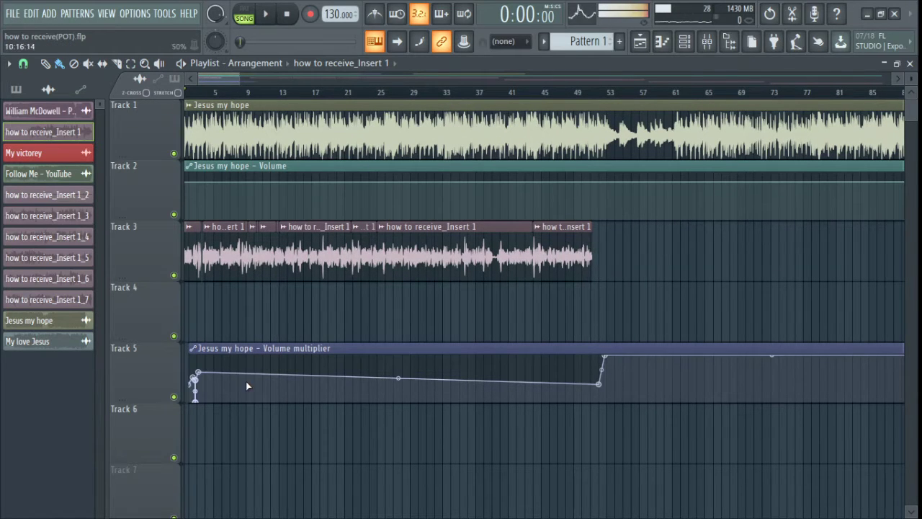
click(674, 252)
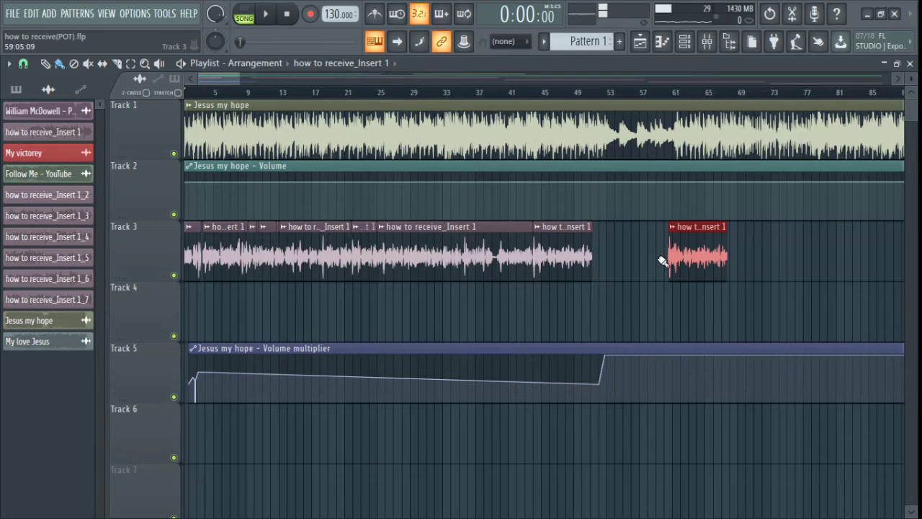
right_click(683, 257)
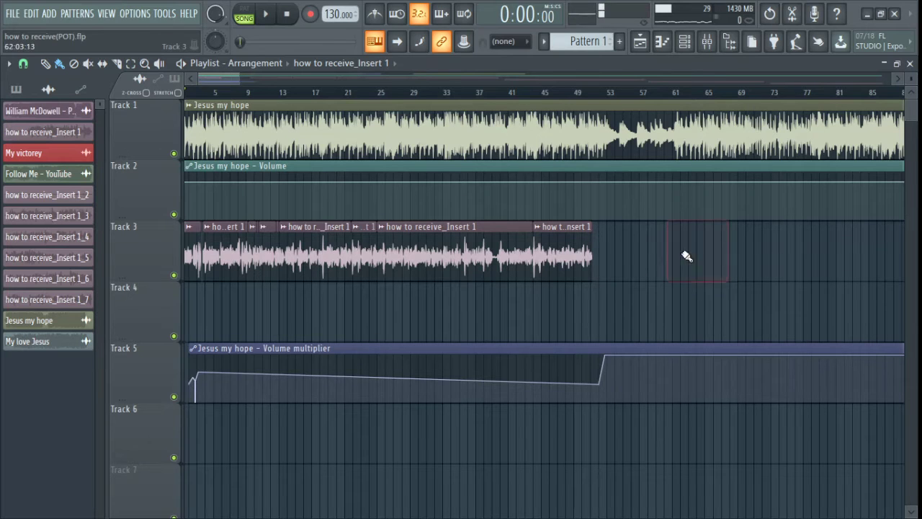
Make My victorey the current clip source.
click(396, 63)
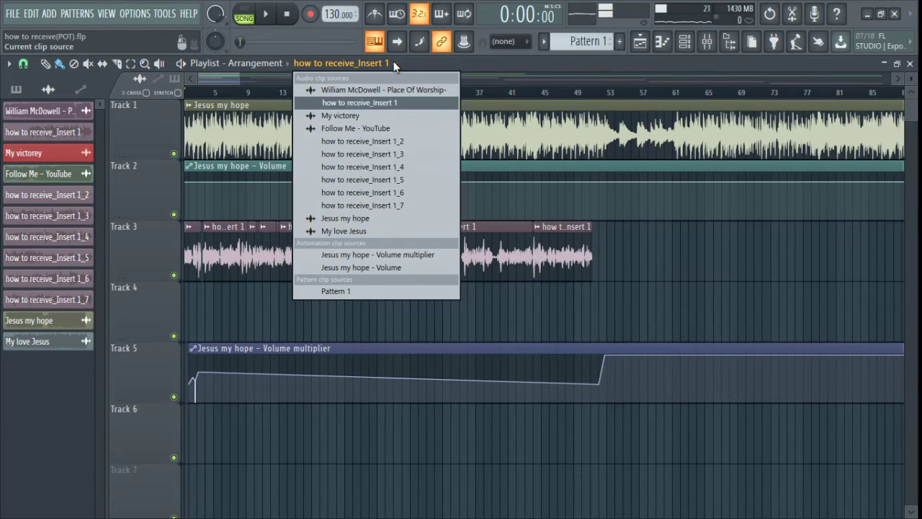
click(348, 114)
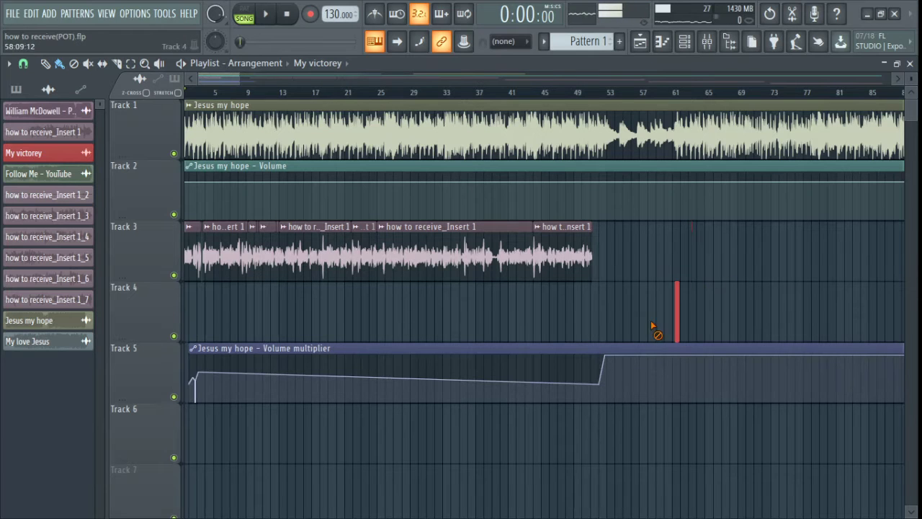
Place the William McDowell - Place Of Worship- clip on Track 4, shift it to start around bar 31, and delete it.
click(344, 63)
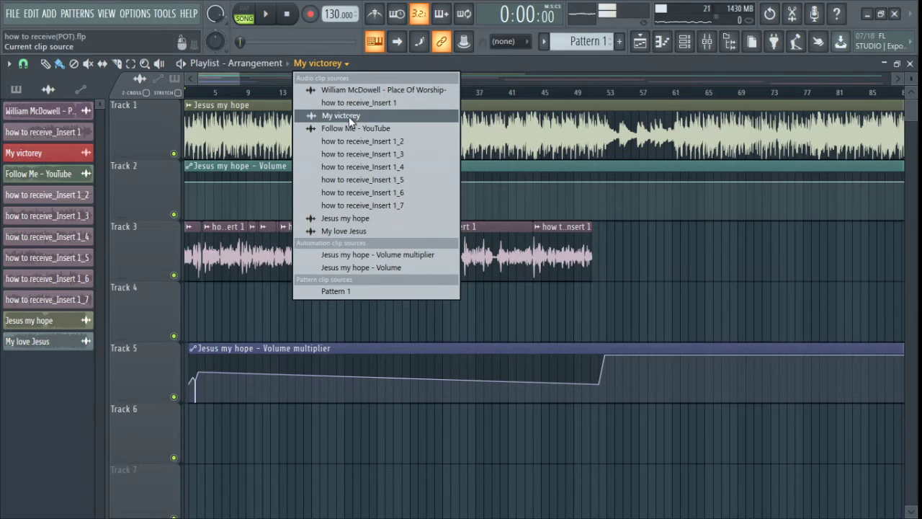
click(393, 90)
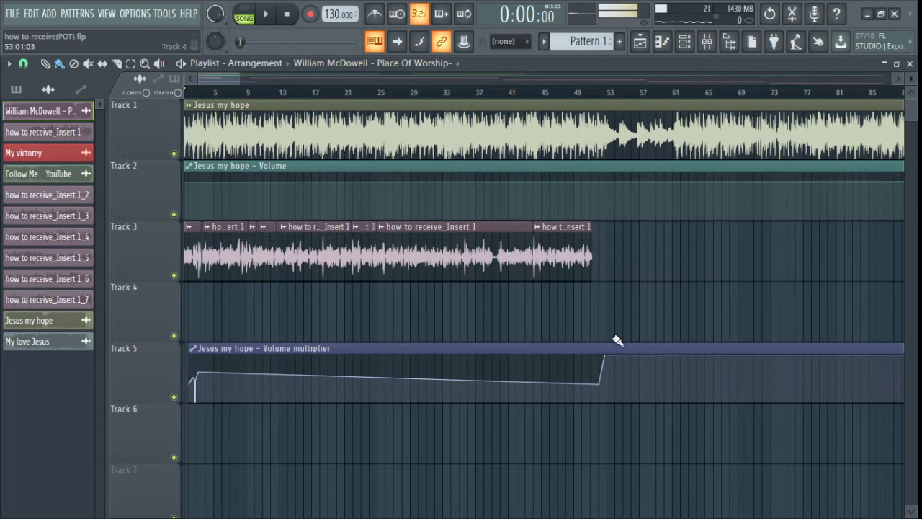
click(672, 303)
drag(741, 300, 510, 331)
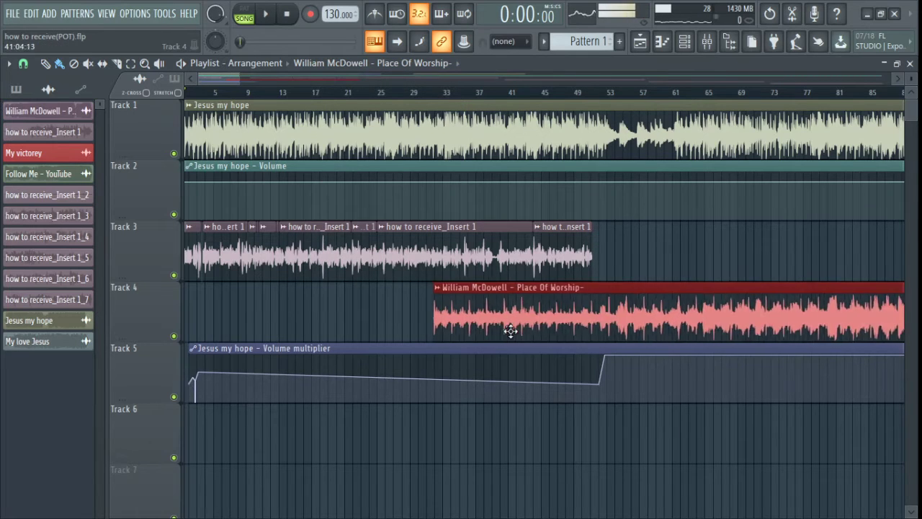
right_click(510, 331)
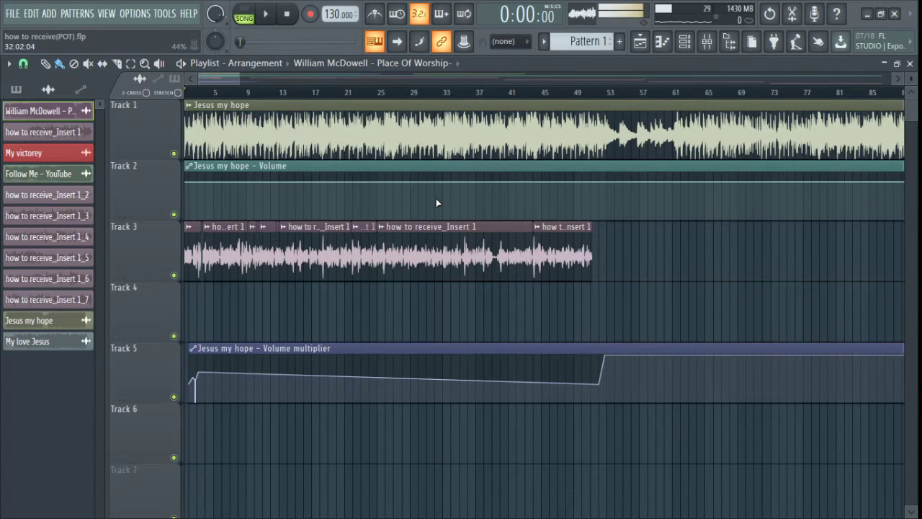
View the audio channels in the Channel rack and close it.
click(685, 41)
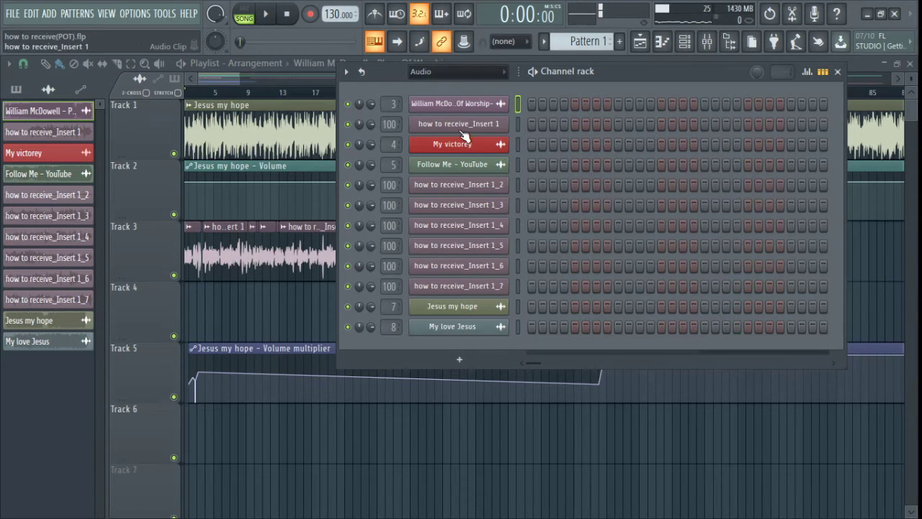
click(838, 71)
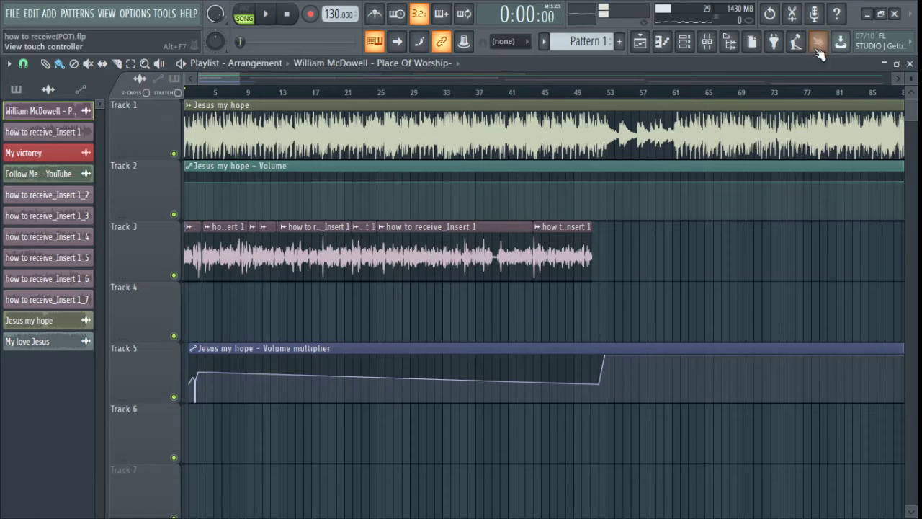
click(685, 41)
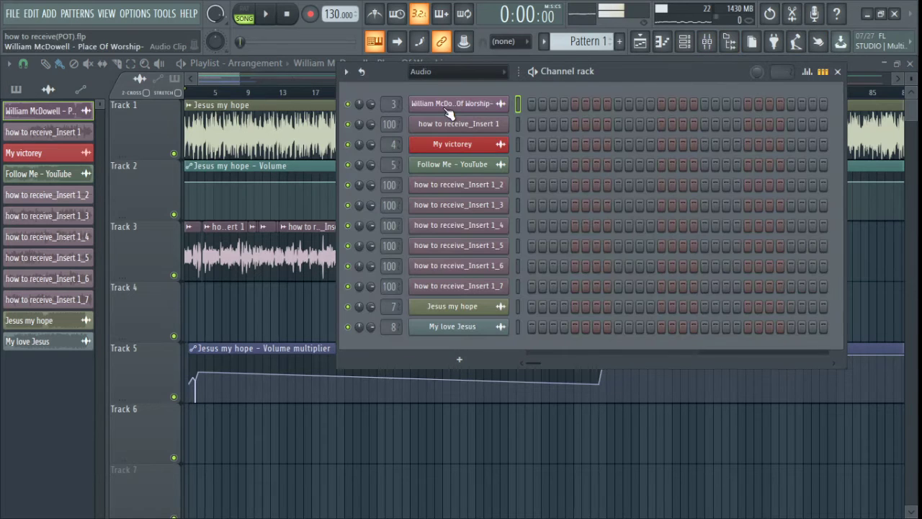
click(838, 72)
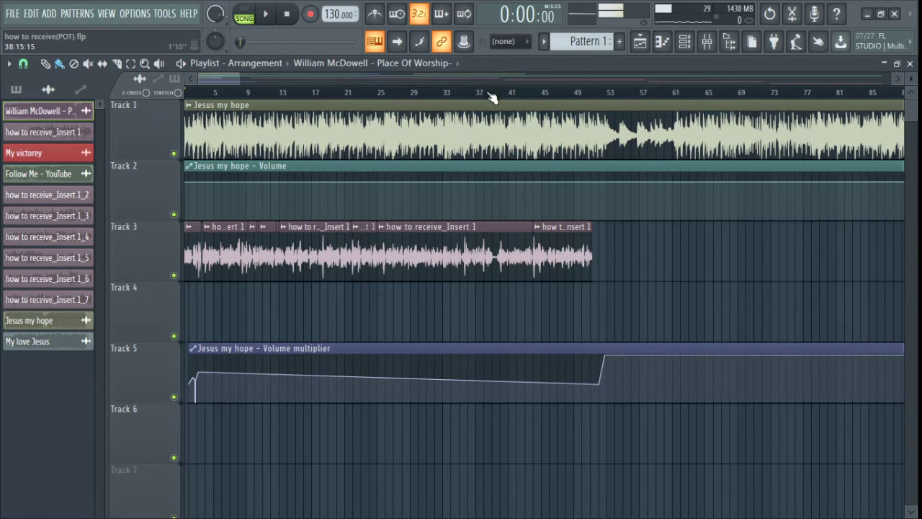
Place the how to receive_Insert 1_2 clip on Track 4 around bar 58, and delete it.
click(456, 64)
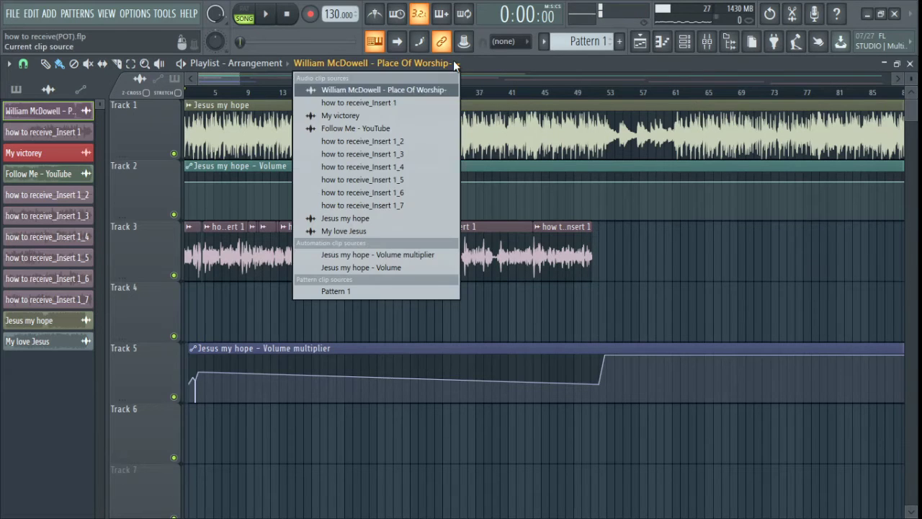
click(380, 142)
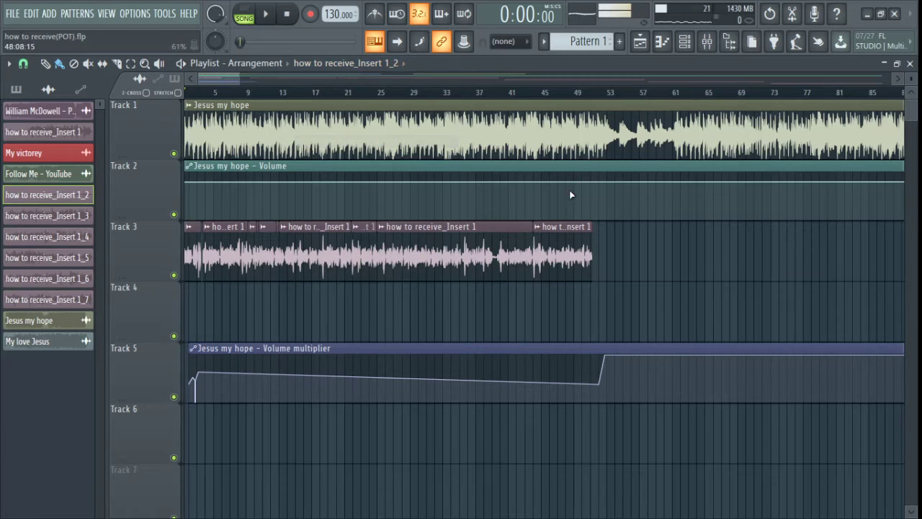
click(659, 312)
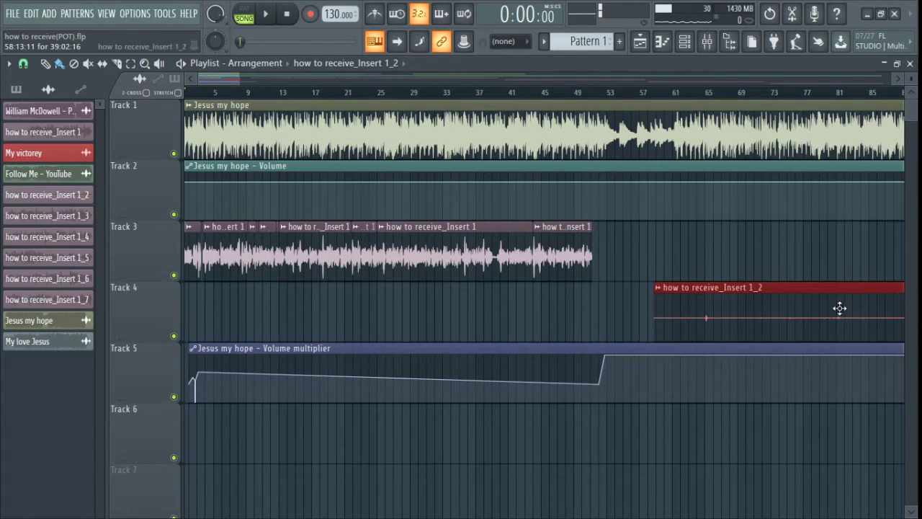
right_click(739, 285)
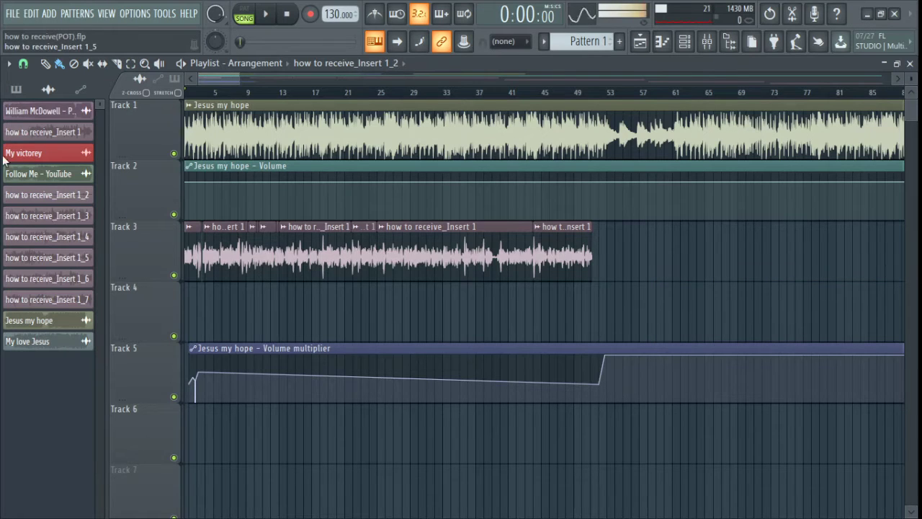
Place the how to receive_Insert 1_3 clip on Track 4 around bar 59, and delete it.
click(42, 217)
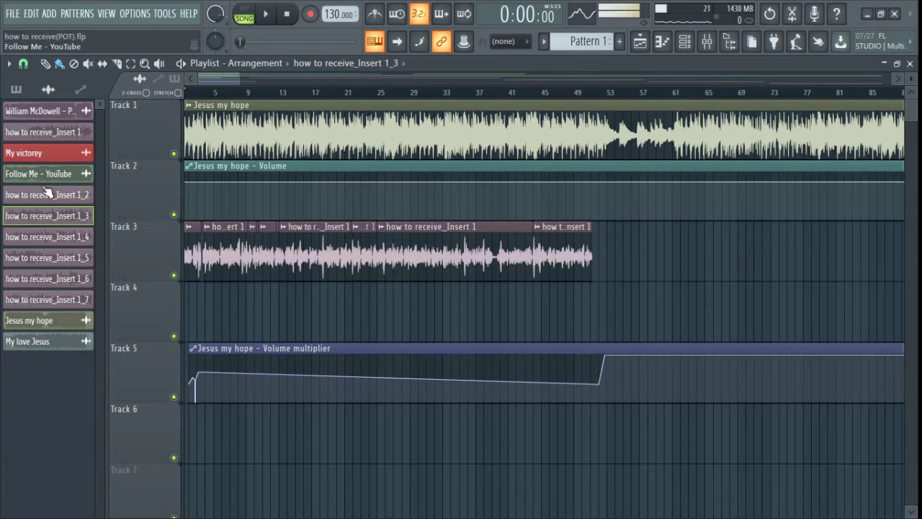
click(659, 313)
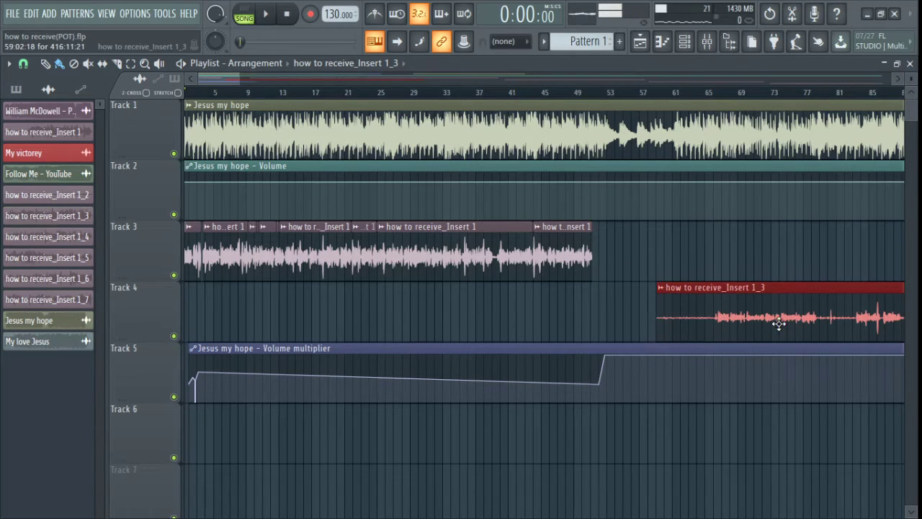
right_click(730, 315)
Place the how to receive_Insert 1 clip on Track 4, starting around bar 68.
click(45, 133)
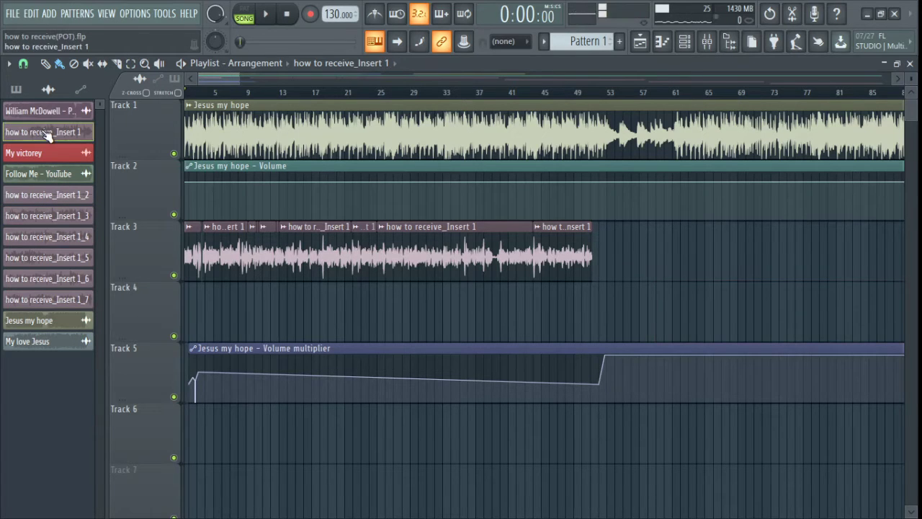
click(737, 289)
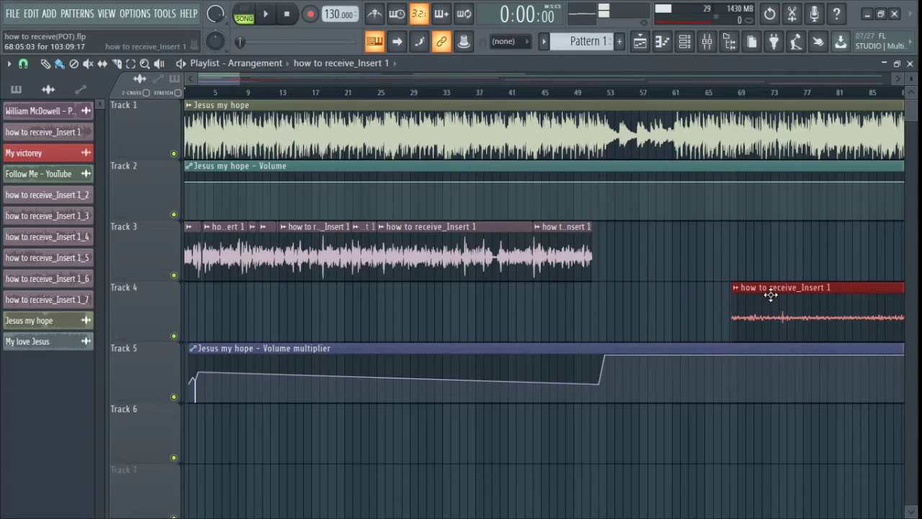
Delete the Track 4 clip, and replace the last how to receive_Insert 1 clip on Track 3 with one starting around bar 49.
right_click(731, 291)
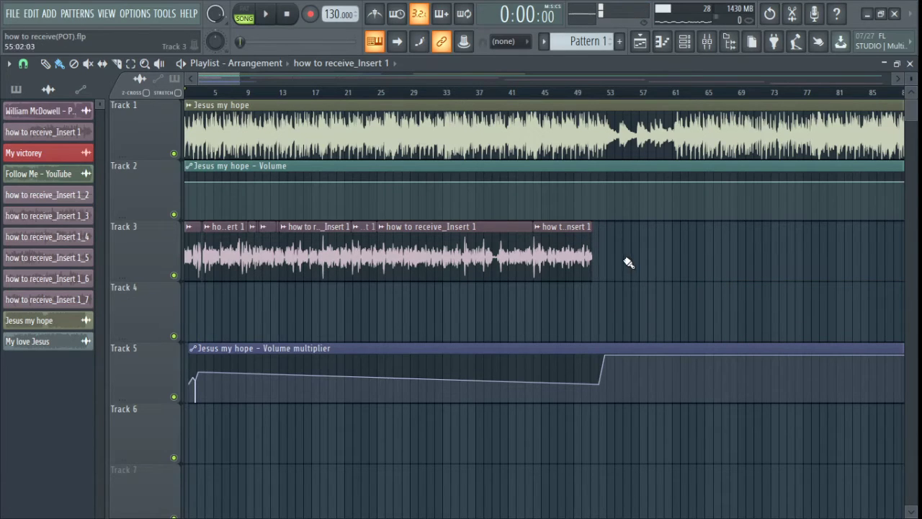
drag(569, 239, 607, 238)
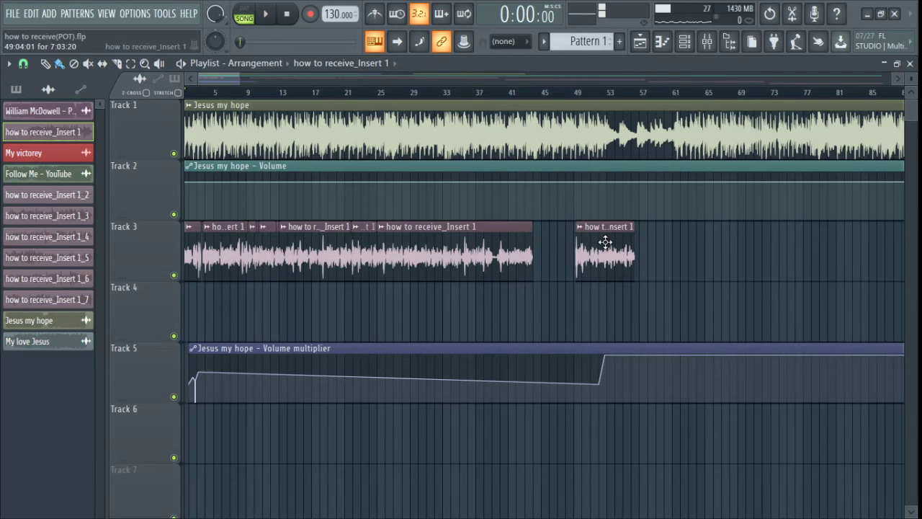
right_click(605, 242)
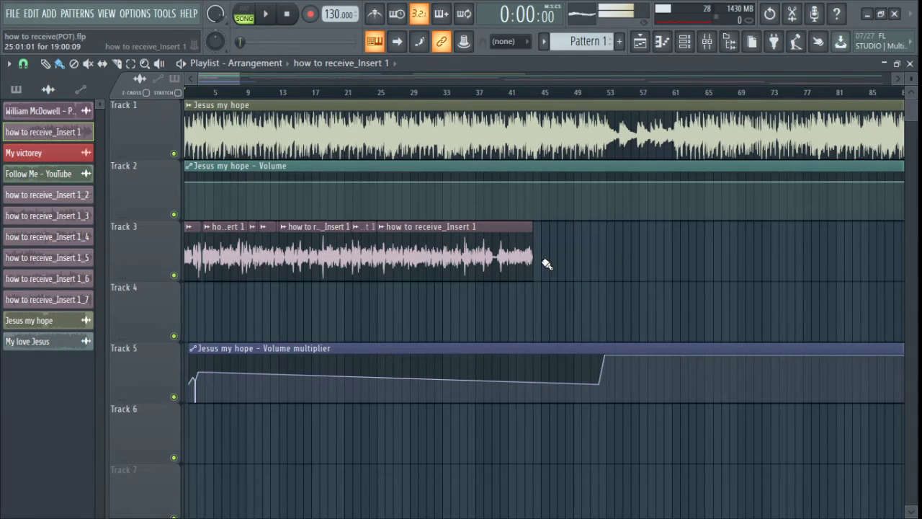
click(588, 259)
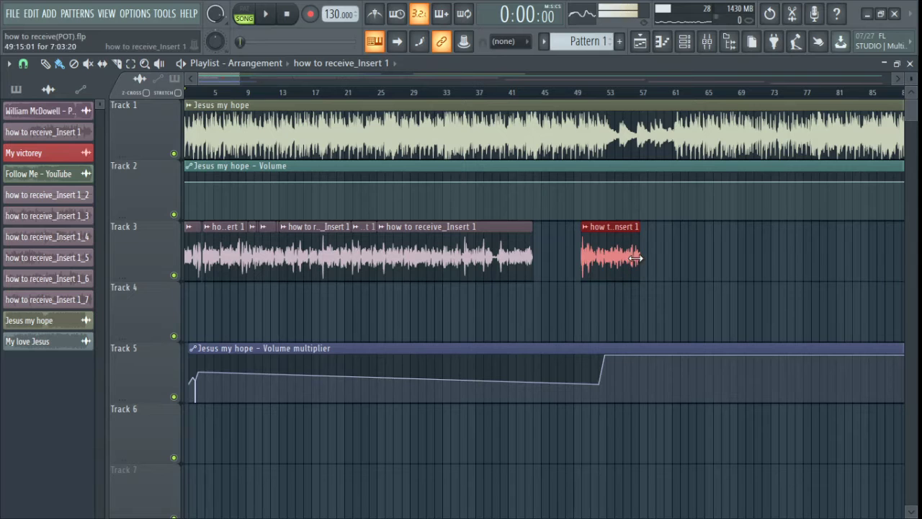
Paint a continuous row of how to receive_Insert 1 clips on Track 4 from about bar 49 to bar 149, and delete them.
drag(242, 80, 280, 80)
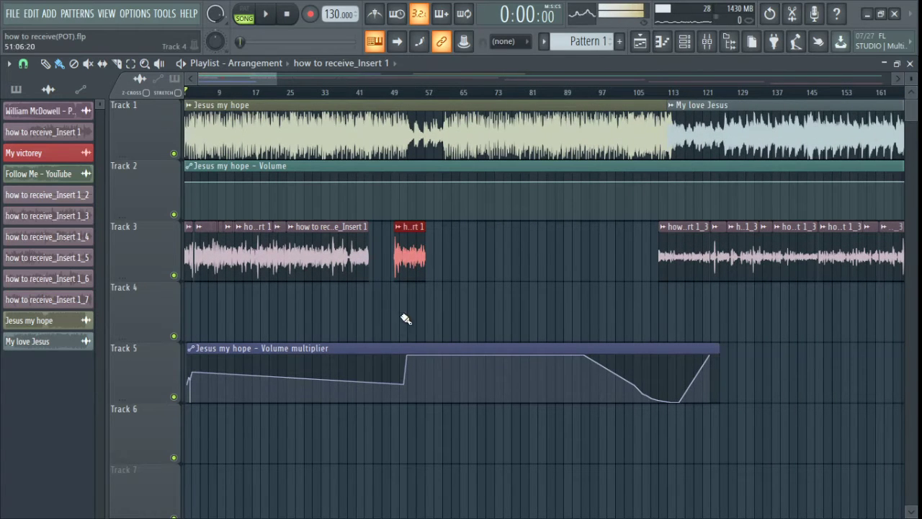
mouse_move(397, 319)
mouse_down()
mouse_move(660, 332)
mouse_move(822, 317)
mouse_up()
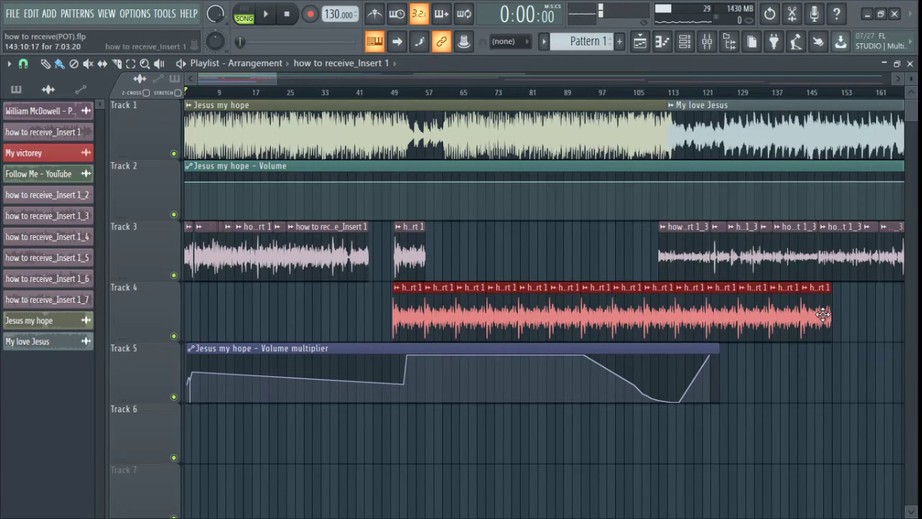
drag(865, 314, 402, 306)
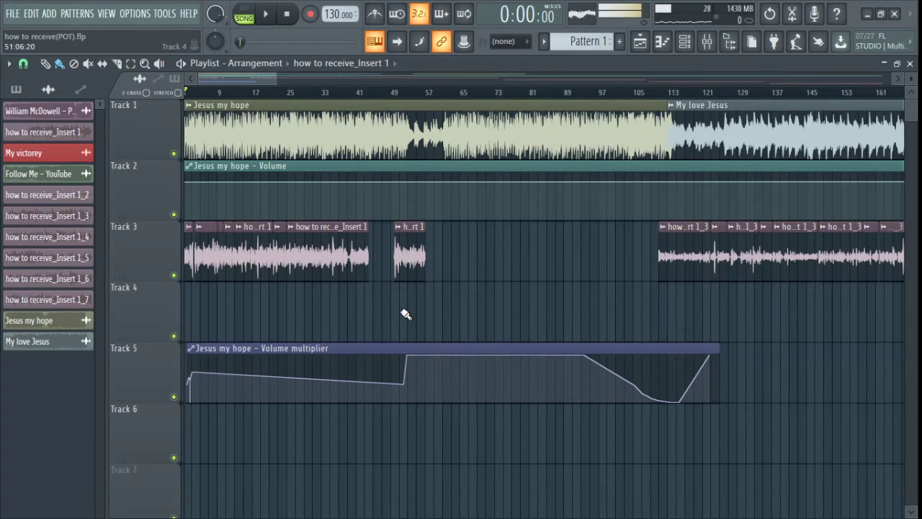
Place single how to receive_Insert 1 clips on Track 4 around bar 51, move one earlier along the track, and delete them.
click(406, 312)
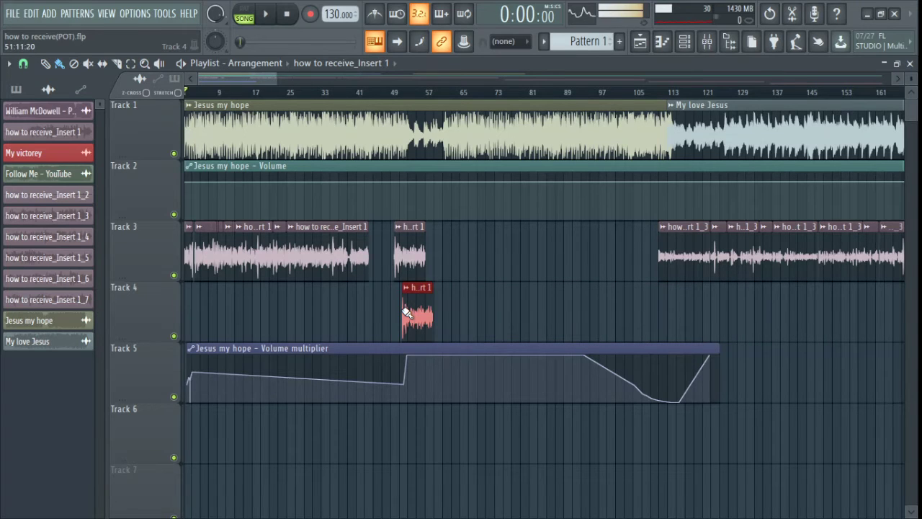
mouse_move(428, 312)
mouse_down()
mouse_move(642, 299)
mouse_move(859, 309)
mouse_move(419, 320)
mouse_up()
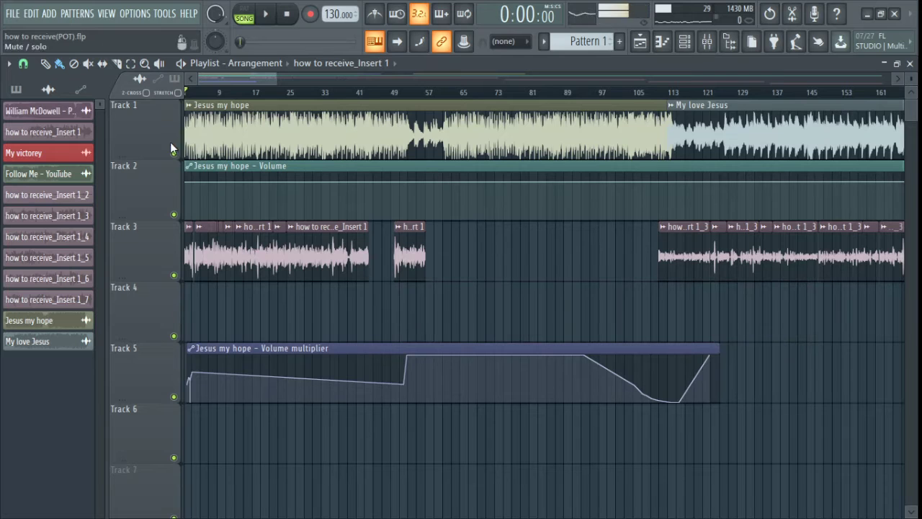
click(423, 321)
drag(423, 321, 376, 318)
right_click(382, 319)
With the Paint tool, fill Track 4 with how to receive_Insert 1 clips from about bar 59 to bar 152, and delete them.
click(59, 63)
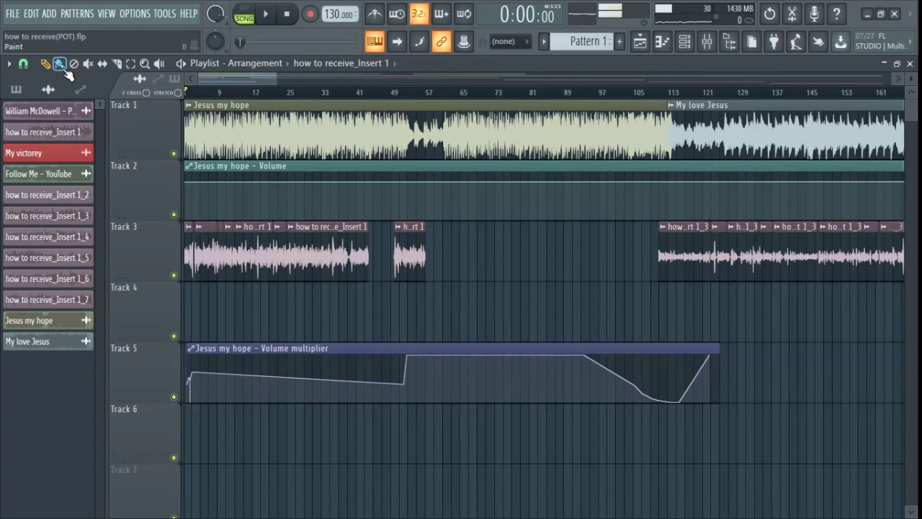
click(440, 312)
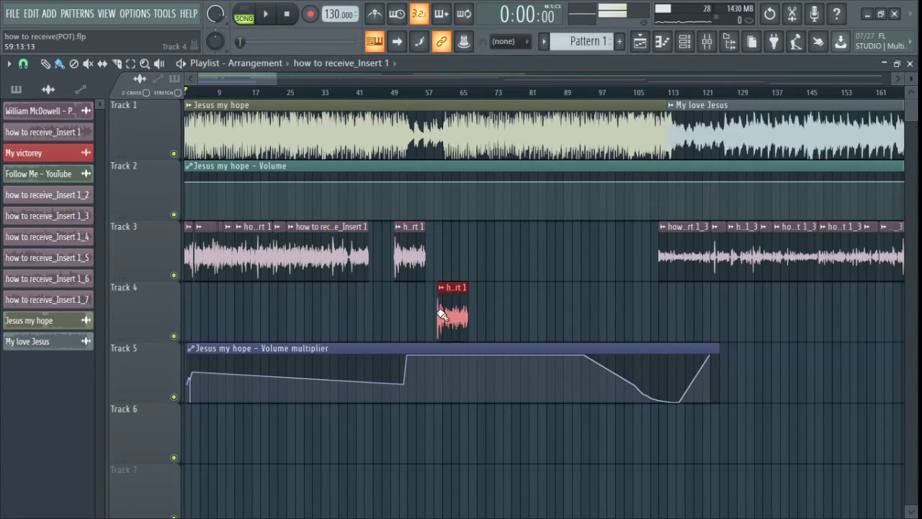
mouse_move(442, 315)
mouse_down()
mouse_move(775, 321)
mouse_move(836, 308)
mouse_up()
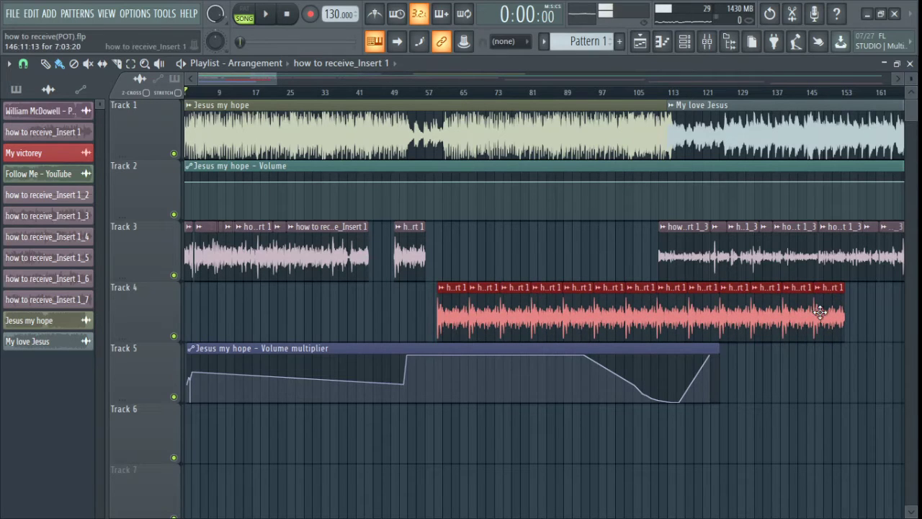
drag(452, 301, 420, 310)
right_click(792, 310)
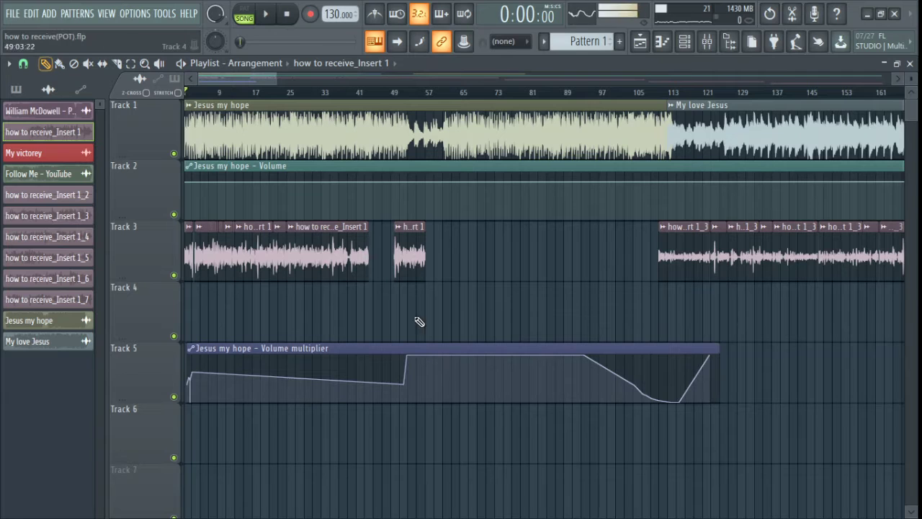
With the Draw tool, place one how to receive_Insert 1 clip on Track 4, slide it to around bar 81, and delete it.
mouse_move(442, 313)
mouse_down()
mouse_move(597, 326)
mouse_move(329, 324)
mouse_move(441, 352)
mouse_move(670, 330)
mouse_move(533, 338)
mouse_up()
right_click(537, 331)
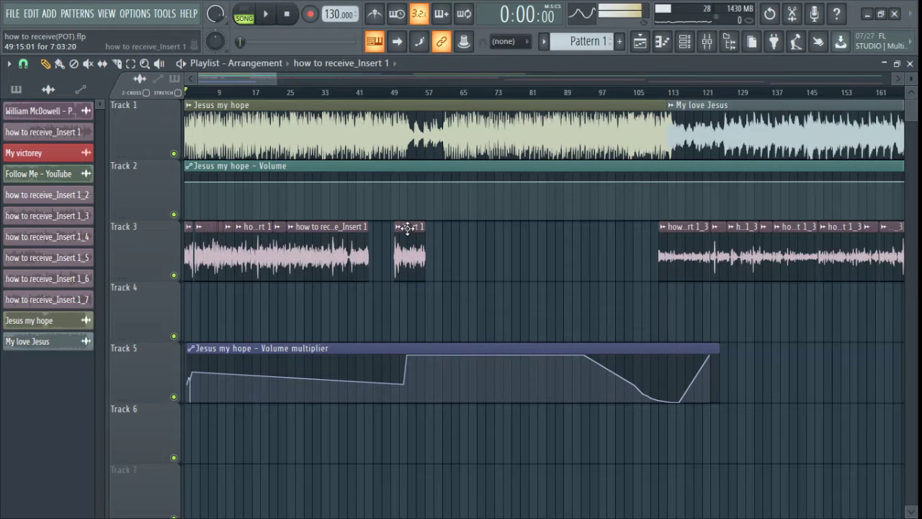
With the Paint tool, move Track 3's first how to receive_Insert 1_3 clip to around bar 106 and Track 5's Volume multiplier clip to bar 1.
click(59, 63)
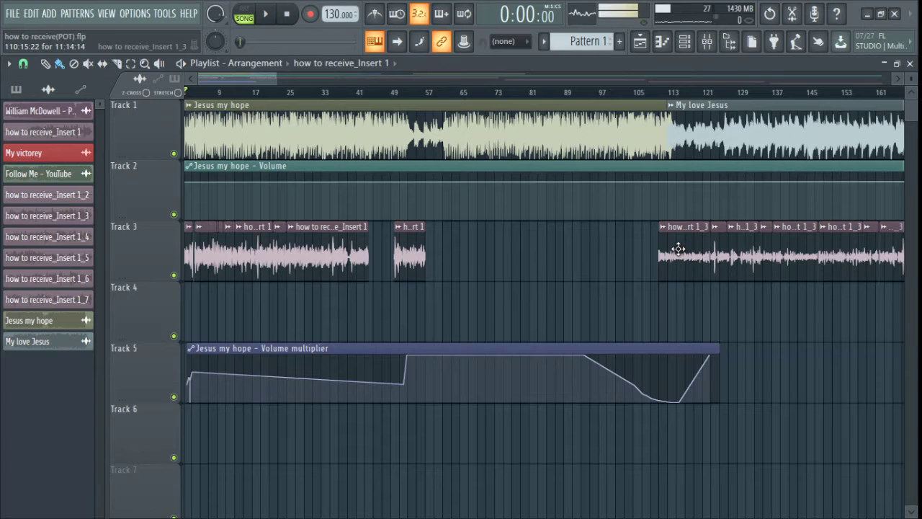
mouse_move(678, 249)
mouse_down()
mouse_move(639, 251)
mouse_move(663, 238)
mouse_move(662, 249)
mouse_up()
drag(565, 346, 523, 354)
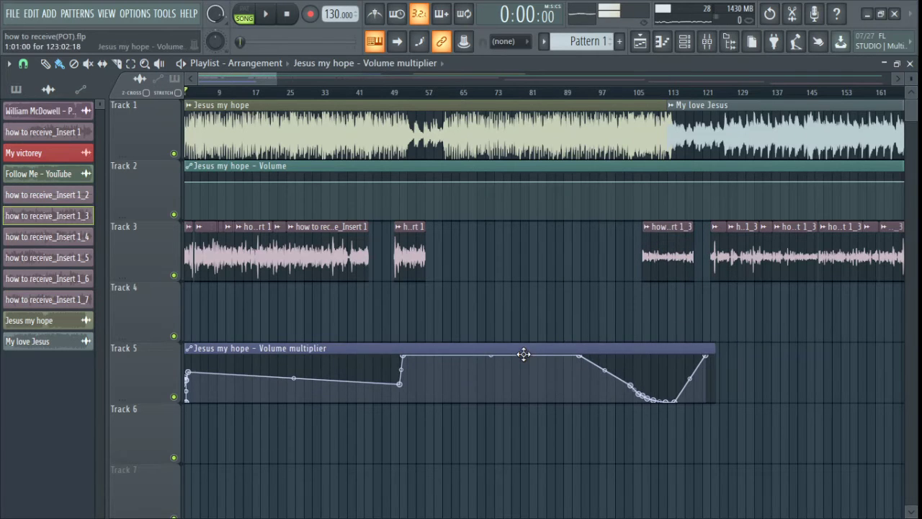
Show the audio clips and the automation clips in the picker, and select Jesus my hope - Volume as the clip source.
click(48, 89)
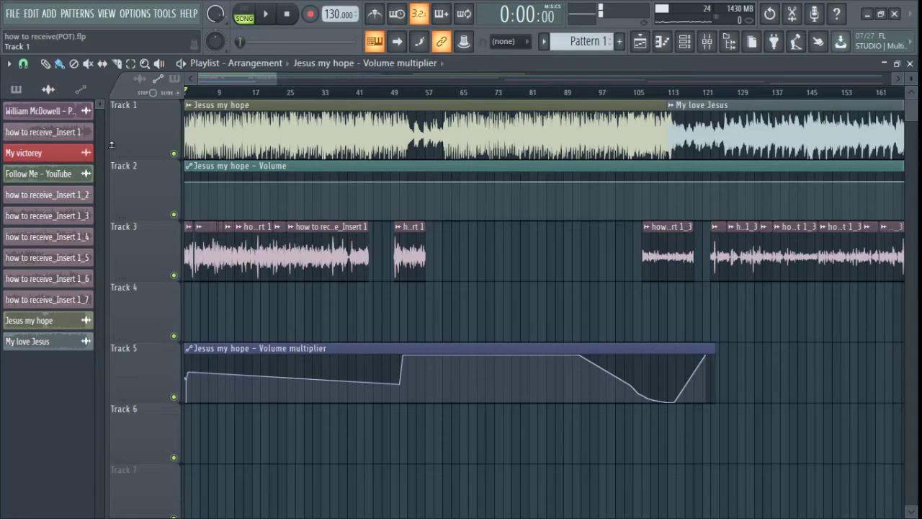
click(87, 94)
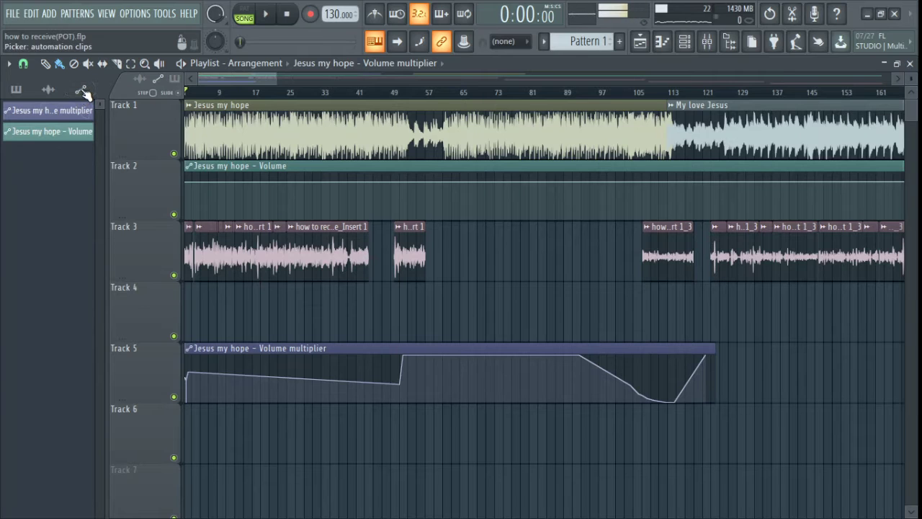
click(57, 138)
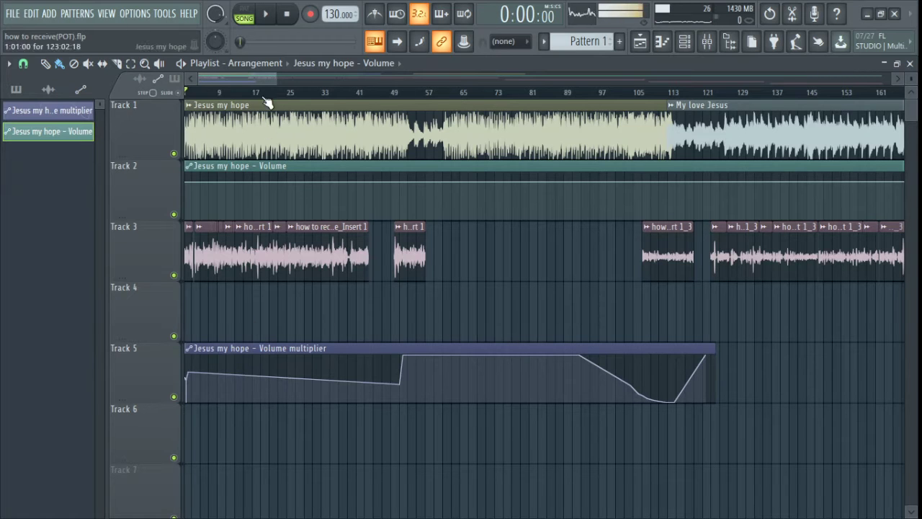
Place the Jesus my hope - Volume automation clip on Track 4 around bar 57, and delete it.
drag(278, 79, 311, 79)
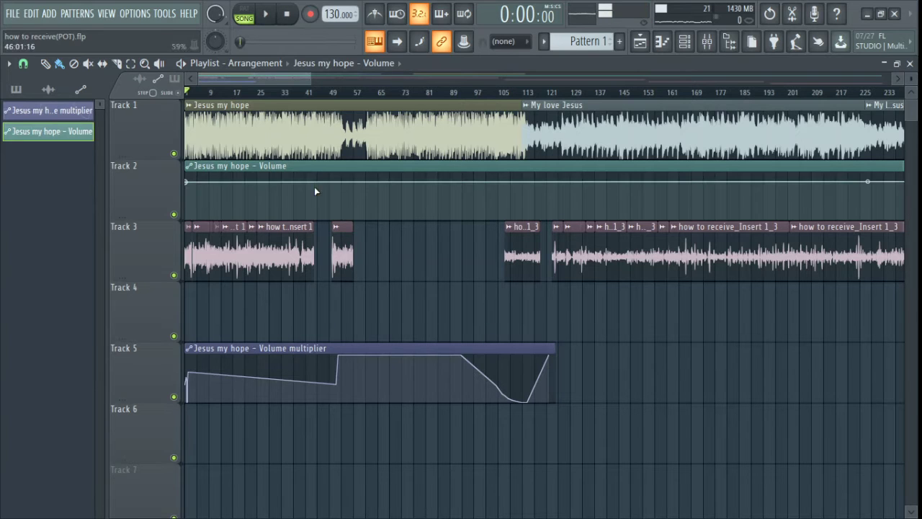
click(356, 305)
right_click(546, 295)
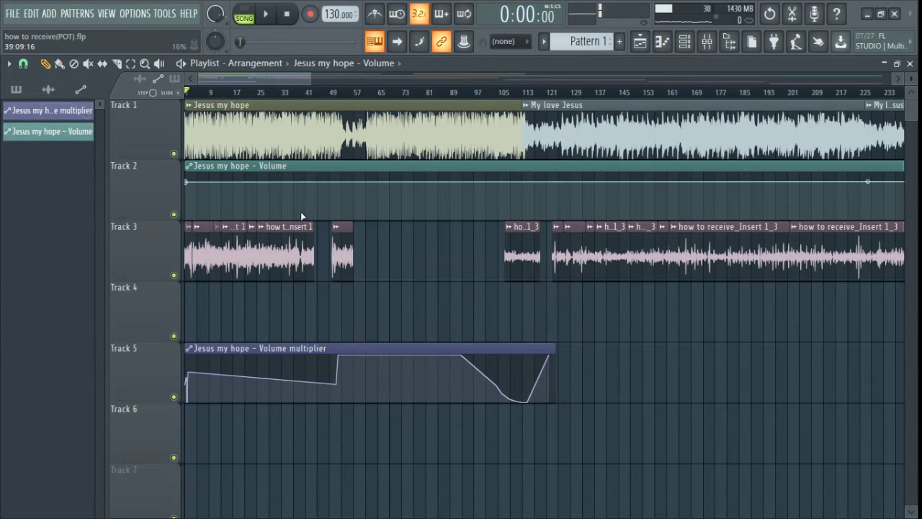
Paint the short how to receive_Insert 1 clip from Track 3 onto Track 4 around bar 18, and pick Jesus my hope - Volume as source.
click(61, 66)
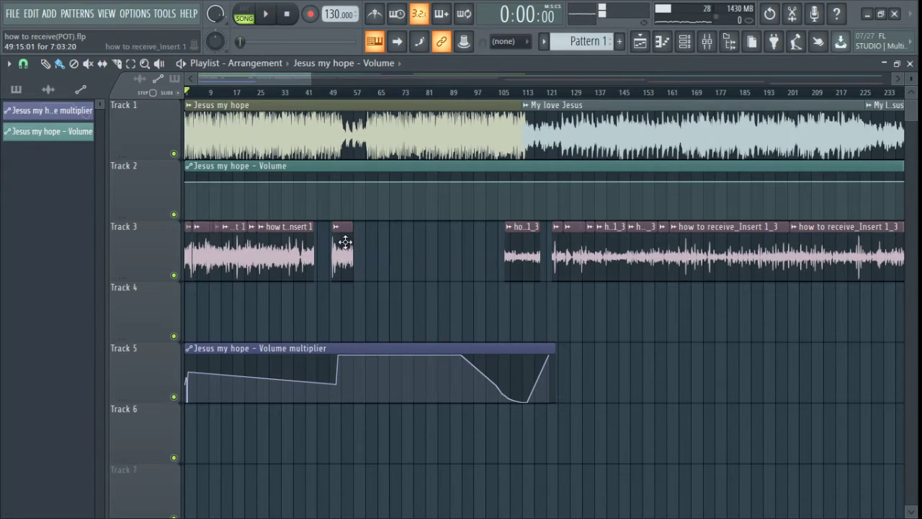
click(342, 243)
mouse_move(238, 321)
mouse_down()
mouse_move(704, 325)
mouse_move(242, 319)
mouse_up()
click(335, 166)
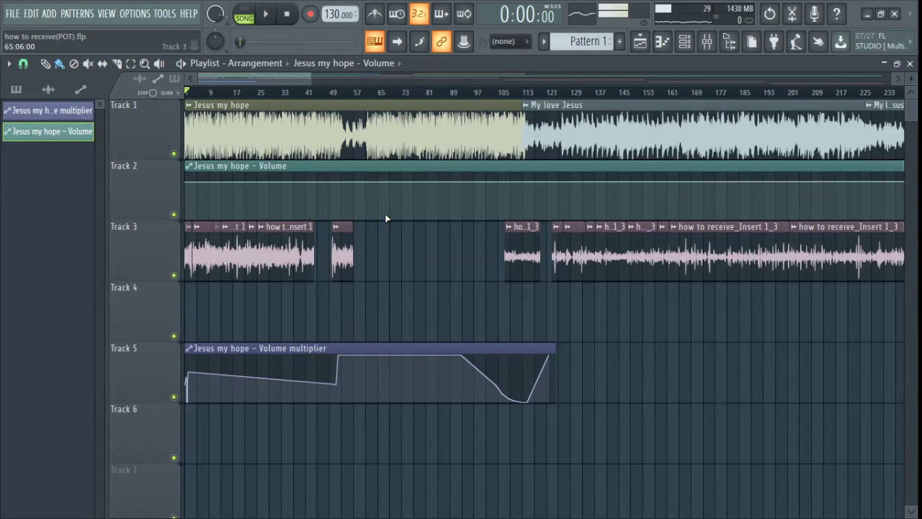
Pick the short Track 3 clip at bar 49 as the source, place it on Track 4 around bar 59, and delete it.
click(345, 246)
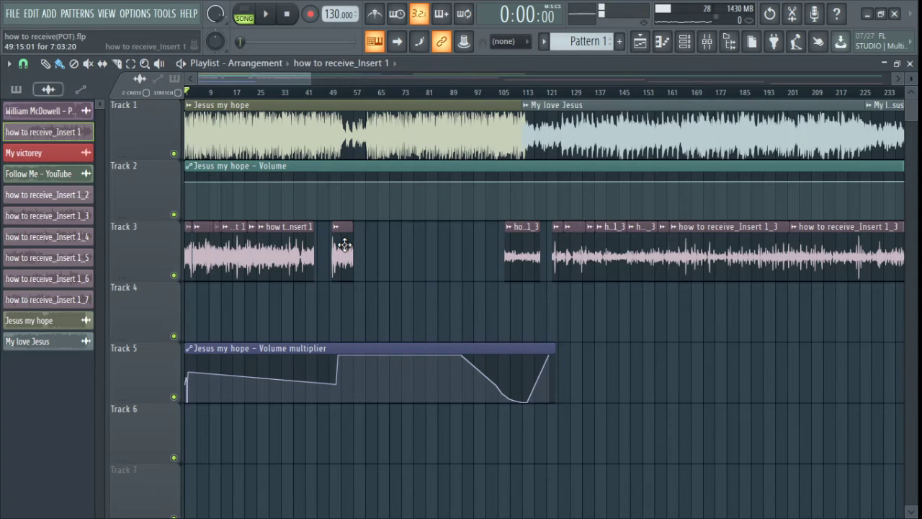
mouse_move(362, 305)
mouse_down()
mouse_move(650, 302)
mouse_move(367, 300)
mouse_up()
right_click(367, 301)
Place two Jesus my hope - Volume multiplier clips on Track 6, starting at bar 1 and around bar 124, and delete both.
click(362, 166)
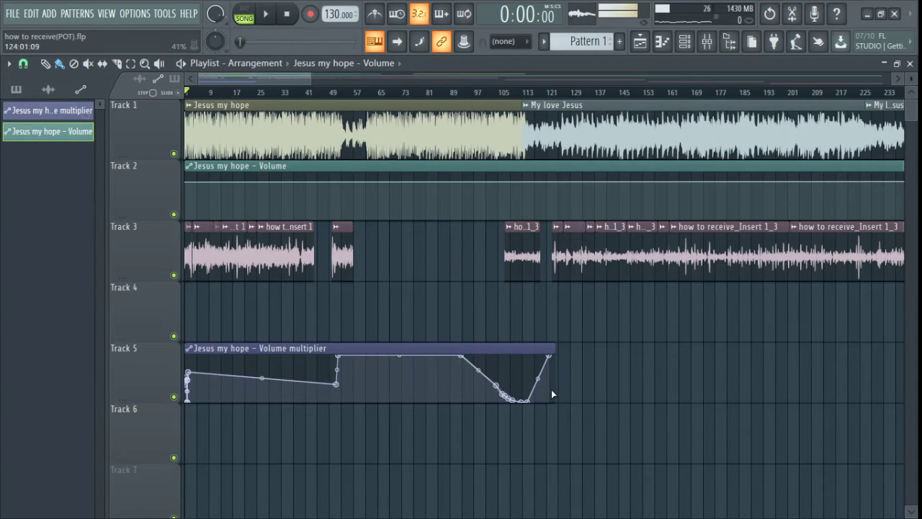
click(370, 342)
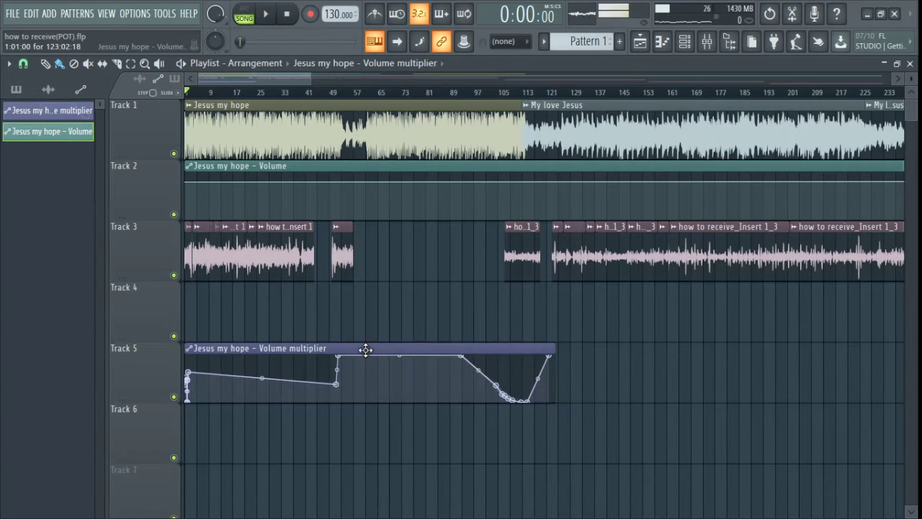
click(189, 425)
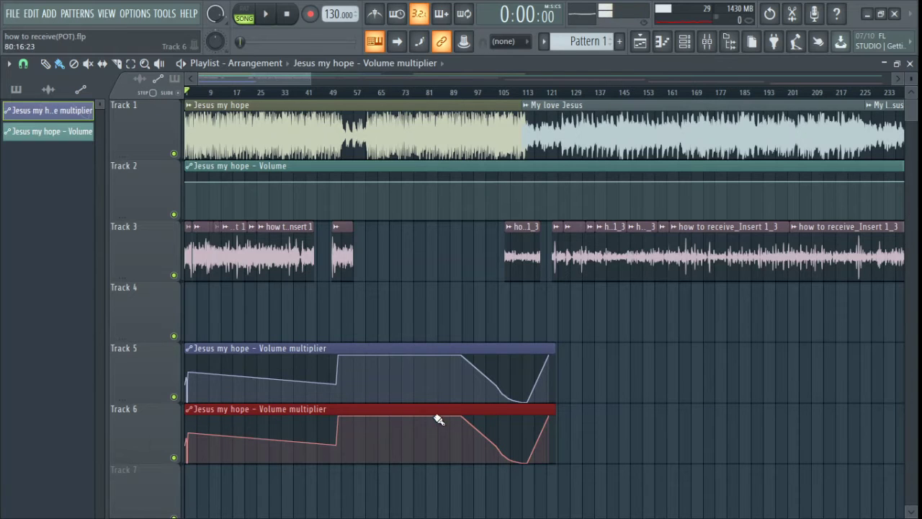
click(561, 423)
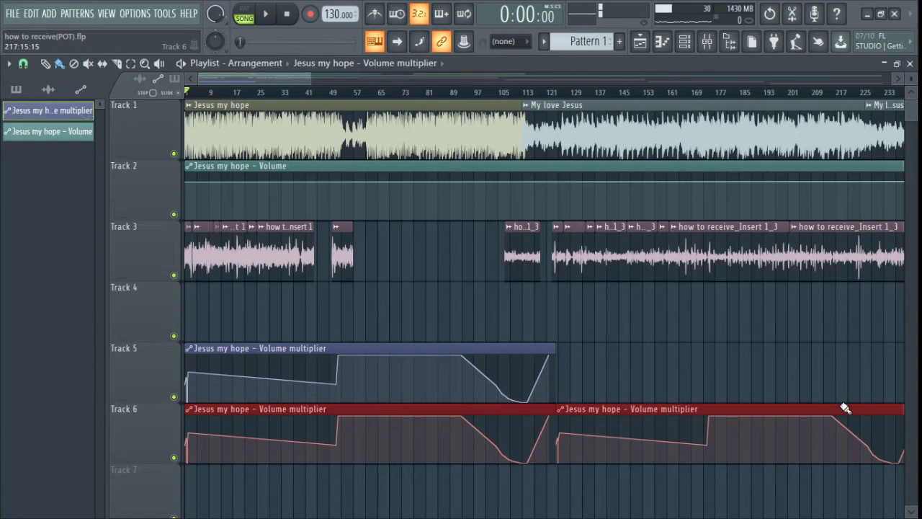
right_click(636, 425)
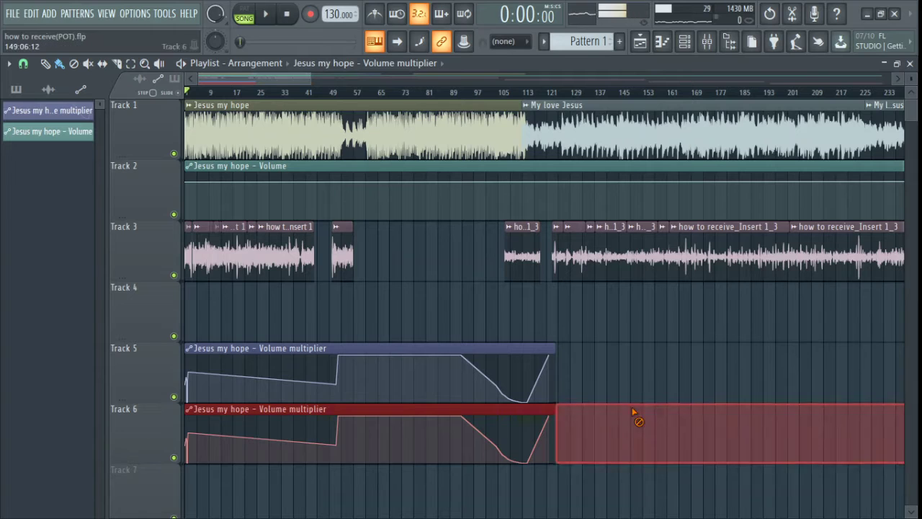
right_click(519, 425)
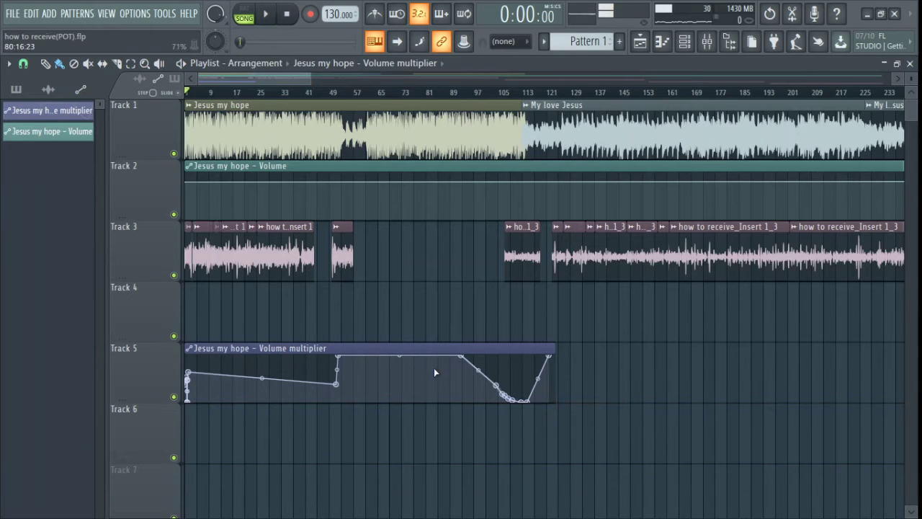
With the Draw tool, delete the long how to receive_Insert 1 clip starting around bar 25 on Track 3, and undo the deletion.
drag(308, 78, 220, 90)
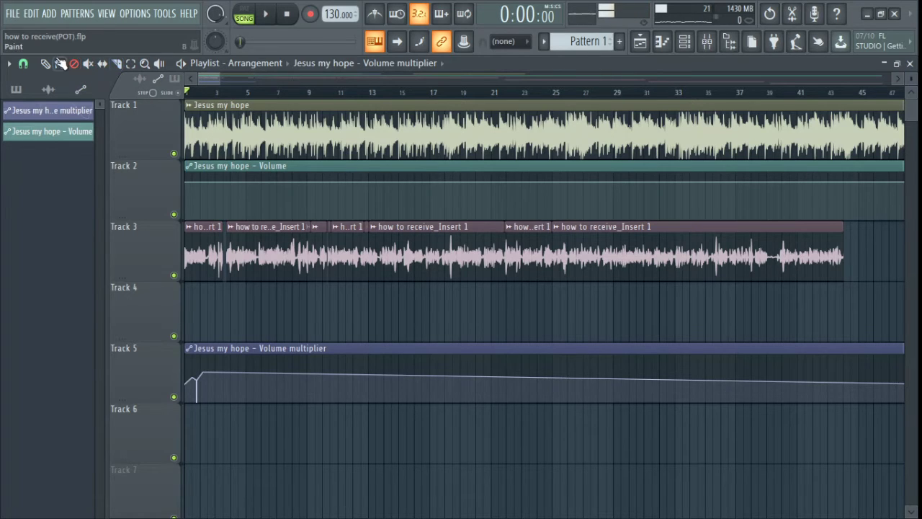
click(47, 67)
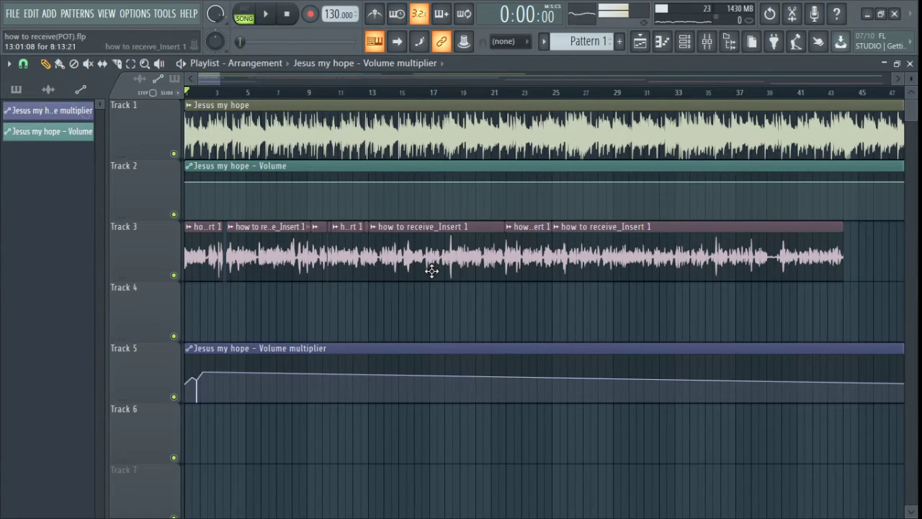
right_click(684, 252)
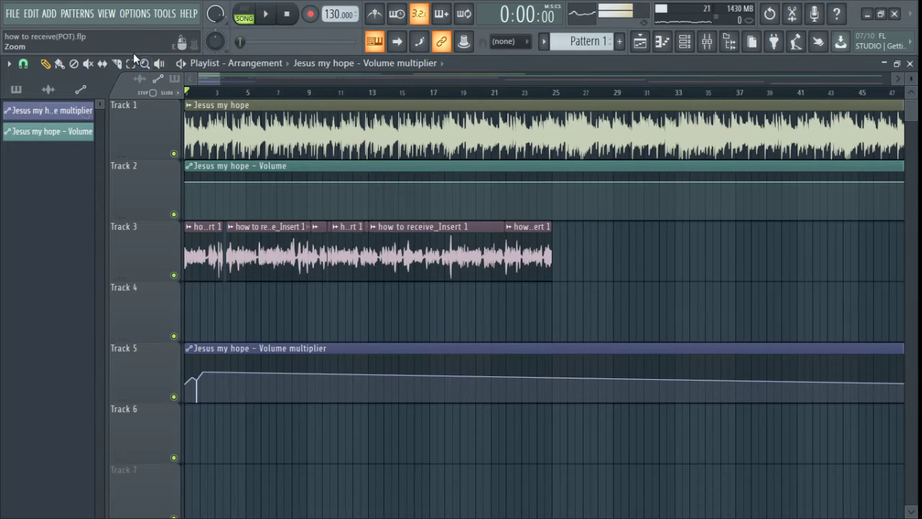
click(31, 15)
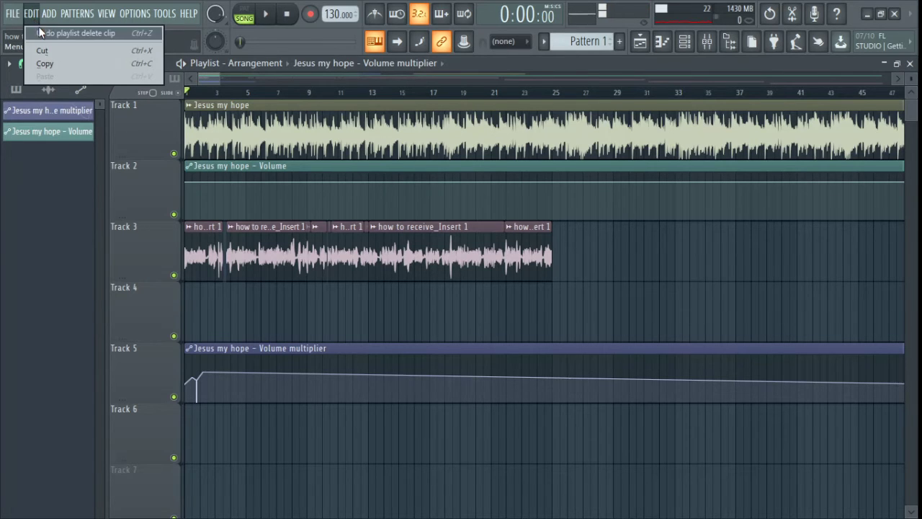
click(41, 34)
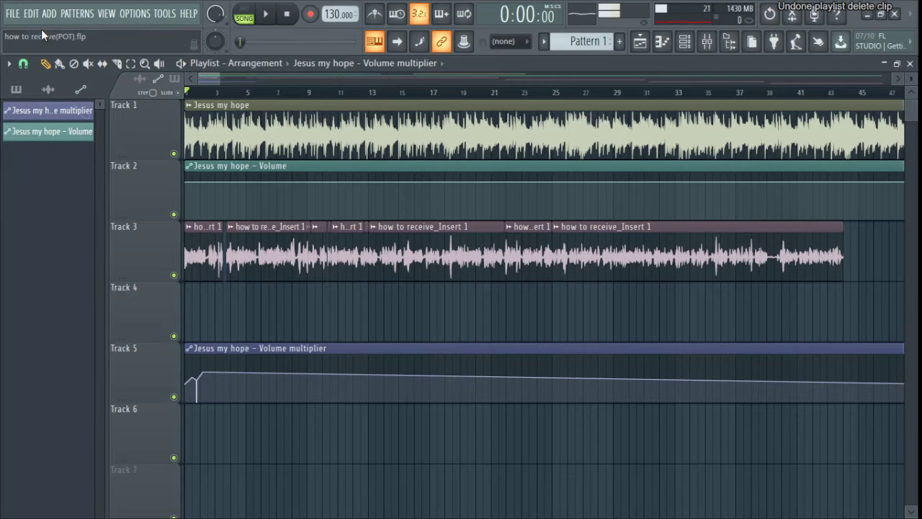
Remove the Track 3 clip starting around bar 25 once more with the Draw tool, and undo its removal.
right_click(700, 264)
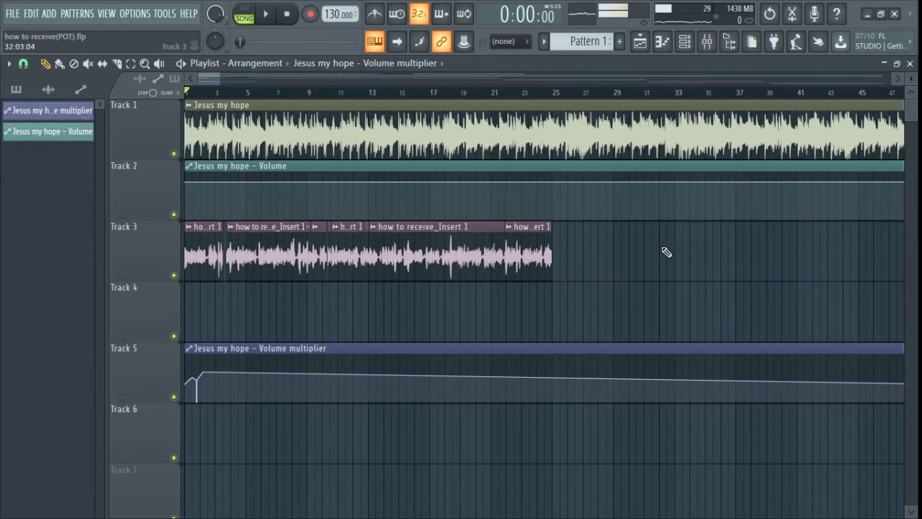
click(31, 13)
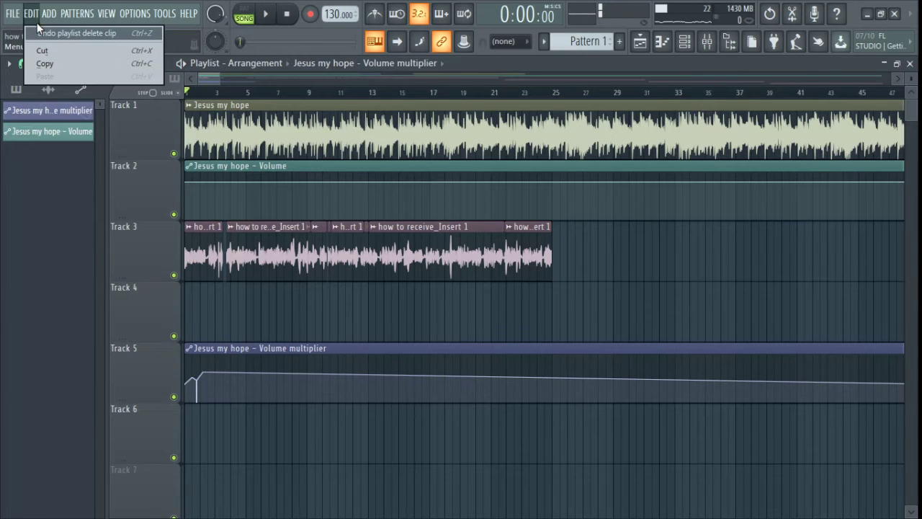
click(41, 33)
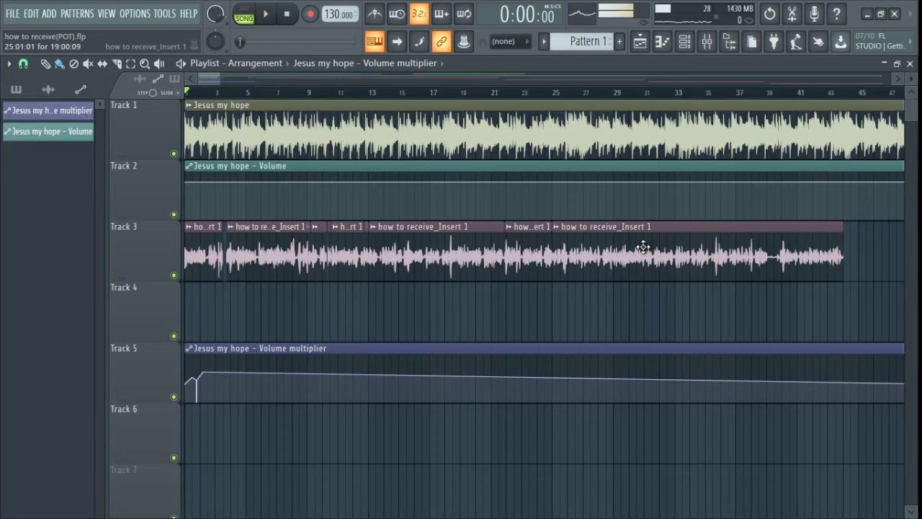
With the Paint tool, delete the long how to receive_Insert 1 clip starting around bar 25 on Track 3, and undo the deletion.
right_click(642, 247)
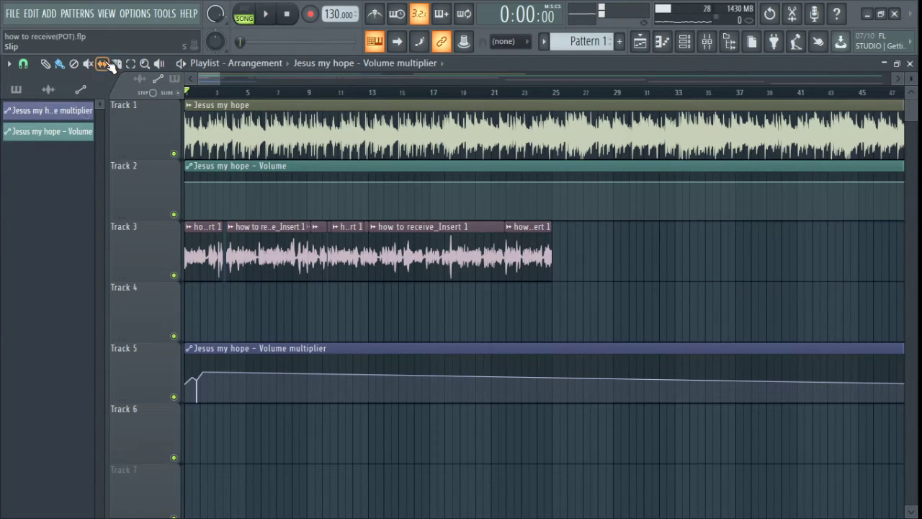
click(29, 13)
click(45, 33)
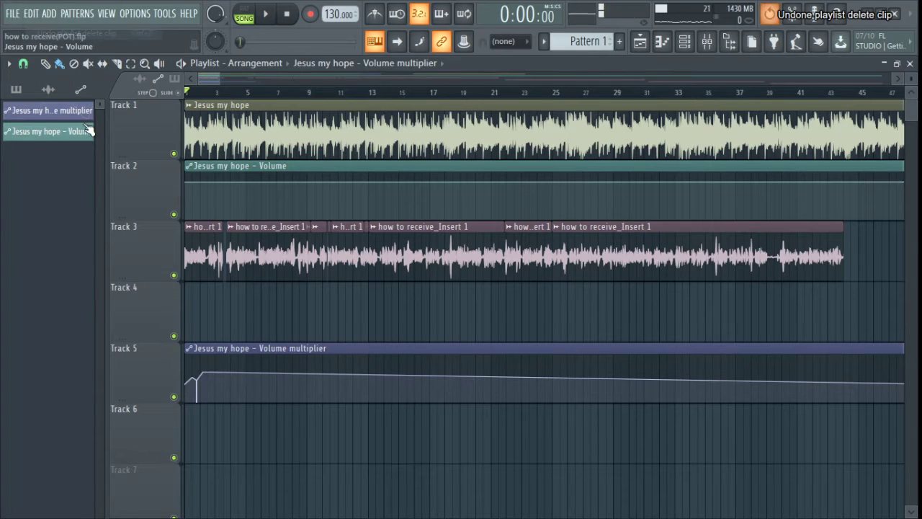
With the Delete tool, remove the three how to receive_Insert 1 clips between about bar 13 and bar 44 on Track 3.
click(74, 65)
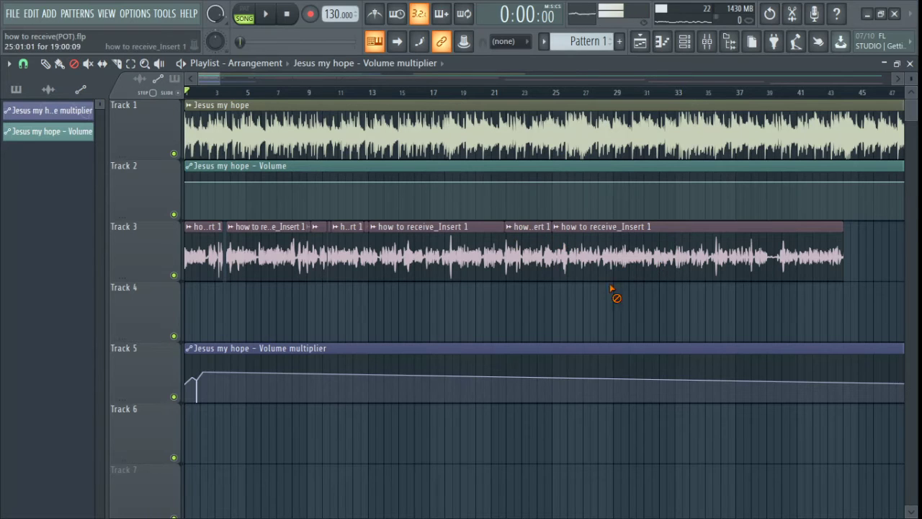
click(785, 270)
click(546, 263)
click(470, 247)
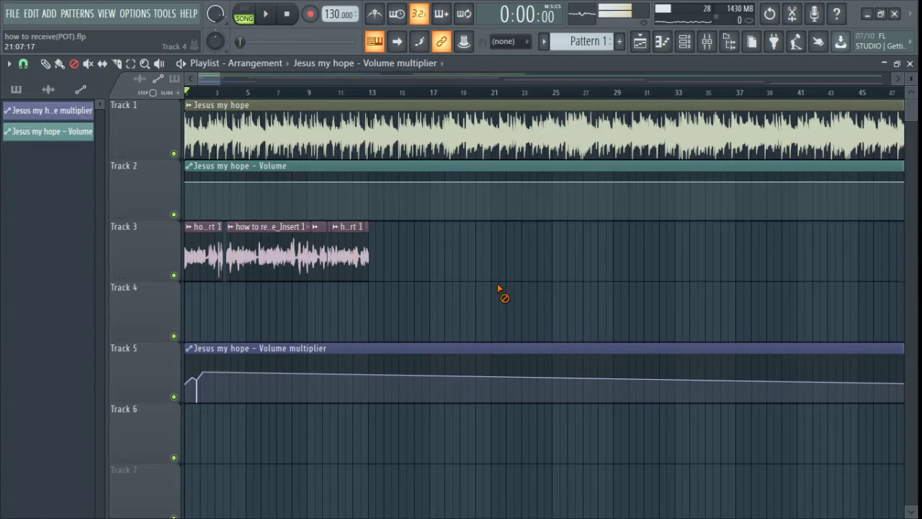
Delete the clips on Tracks 5, 2 and 1 and the remaining opening clips on Track 3, and undo these deletions.
click(505, 382)
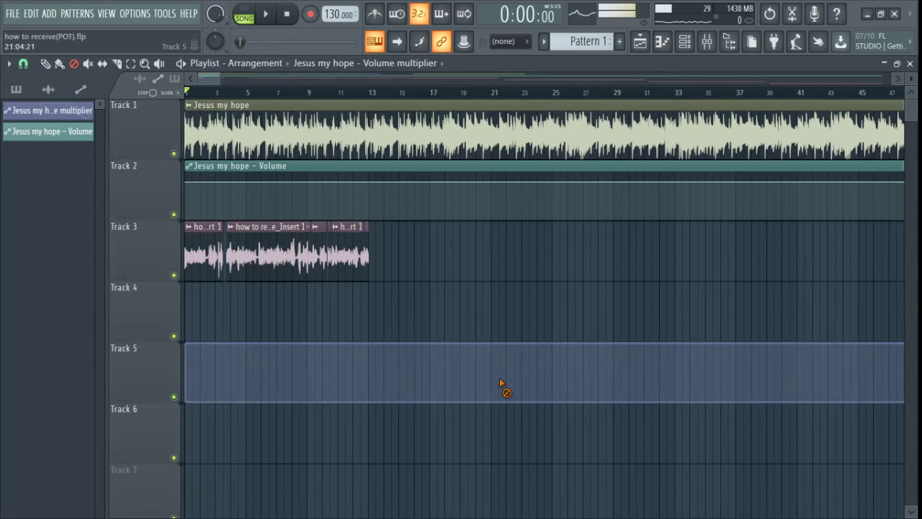
click(627, 183)
click(465, 144)
click(364, 277)
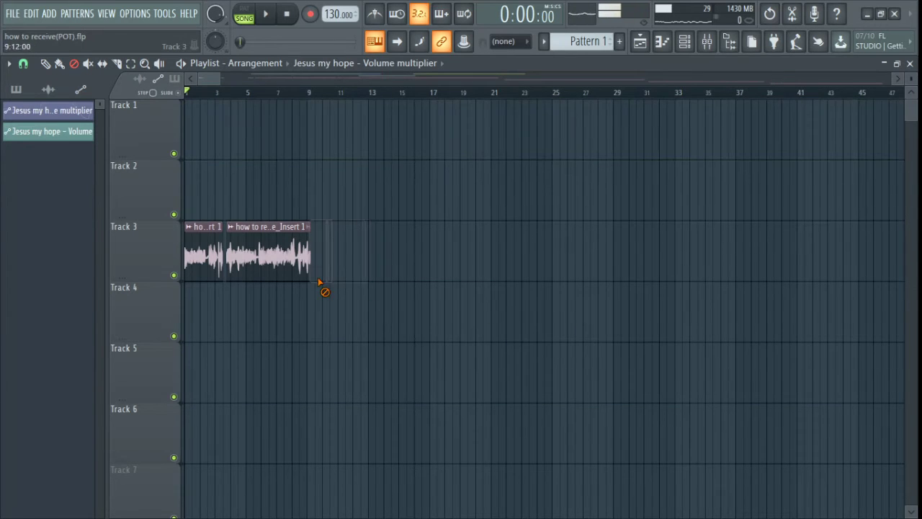
click(303, 270)
click(192, 272)
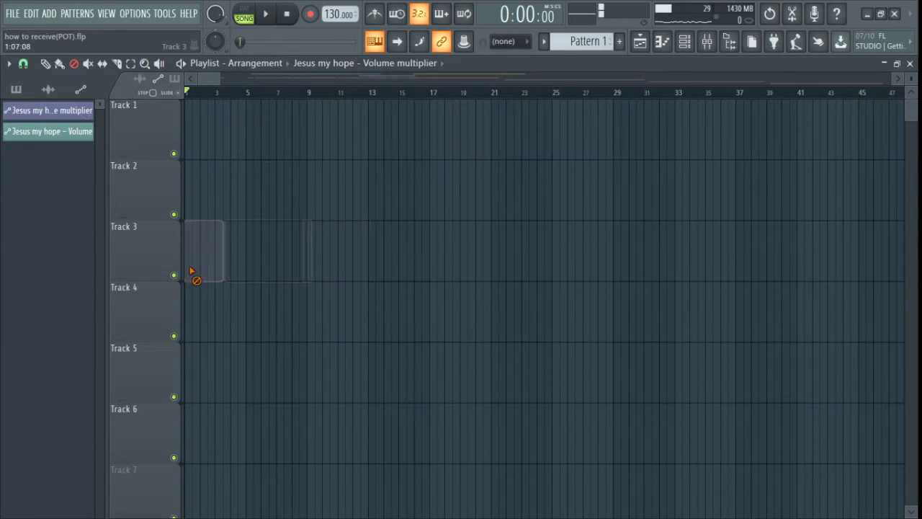
click(28, 14)
click(72, 33)
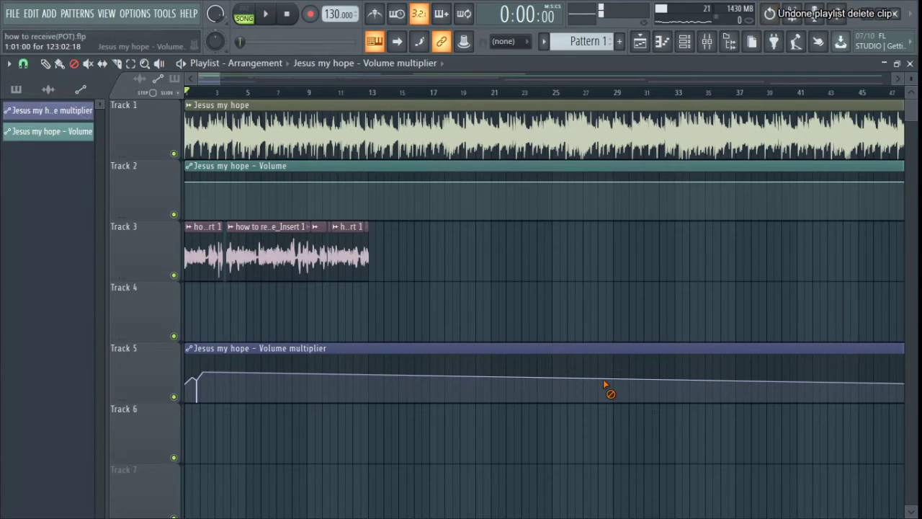
Delete the opening clips on Tracks 2, 1, 3 and 5 one after another, and undo these deletions.
click(745, 206)
click(576, 141)
click(292, 268)
click(205, 255)
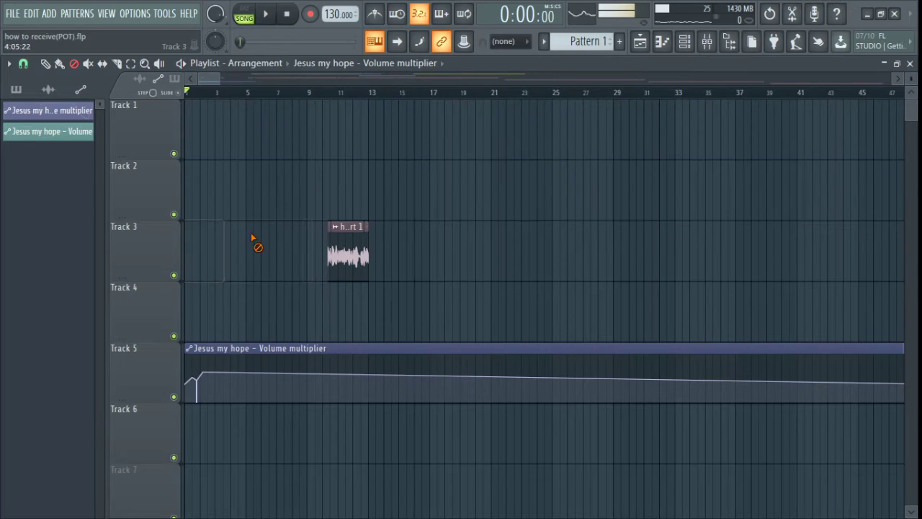
click(348, 255)
click(386, 354)
click(29, 14)
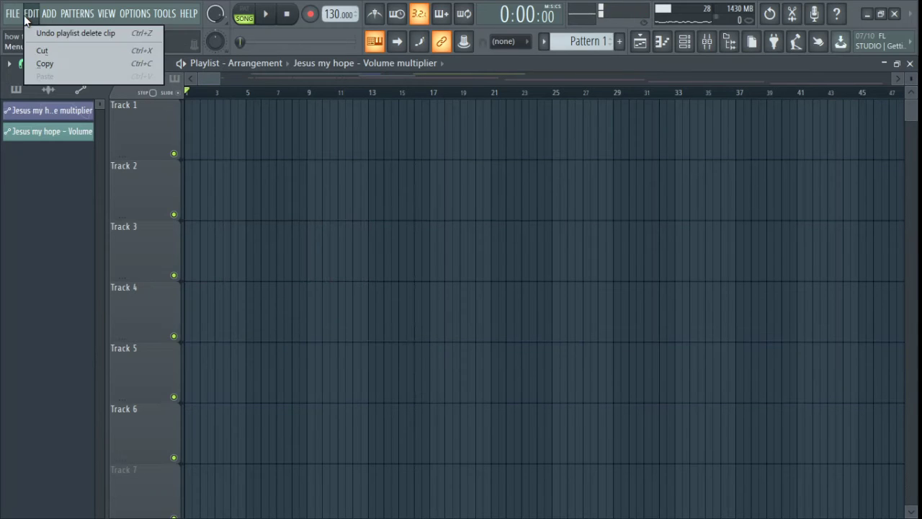
click(41, 34)
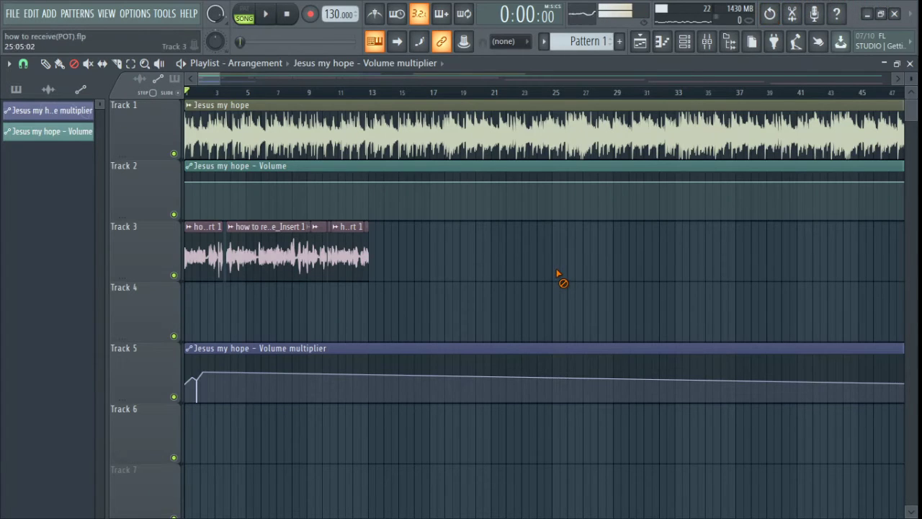
Sweep the Delete tool across the opening clips on Tracks 1 to 3, remove the remaining ones on Tracks 5 and 3, and undo these deletions.
mouse_move(437, 292)
mouse_down()
mouse_move(330, 269)
mouse_move(233, 213)
mouse_up()
click(391, 389)
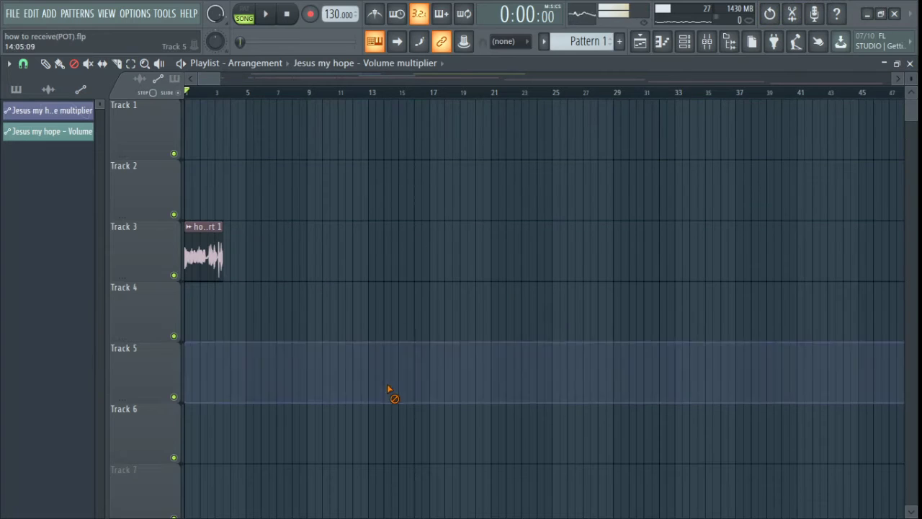
click(220, 248)
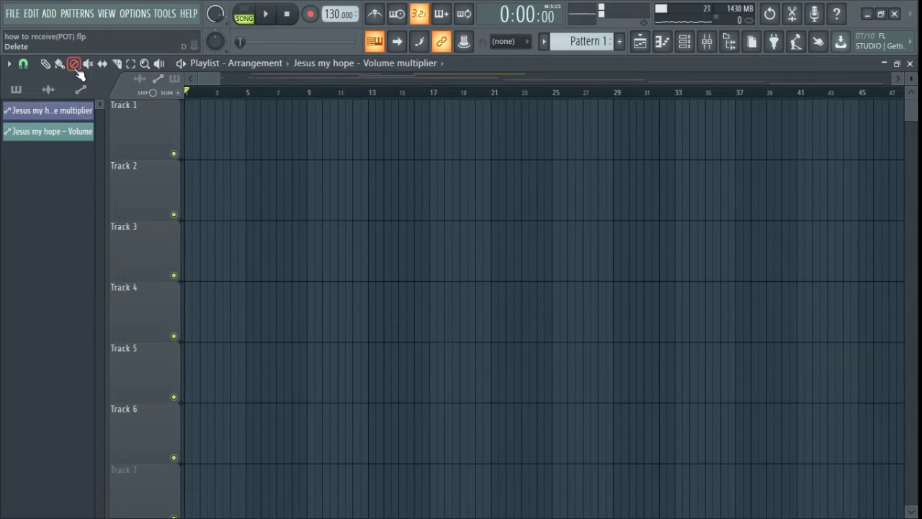
click(31, 13)
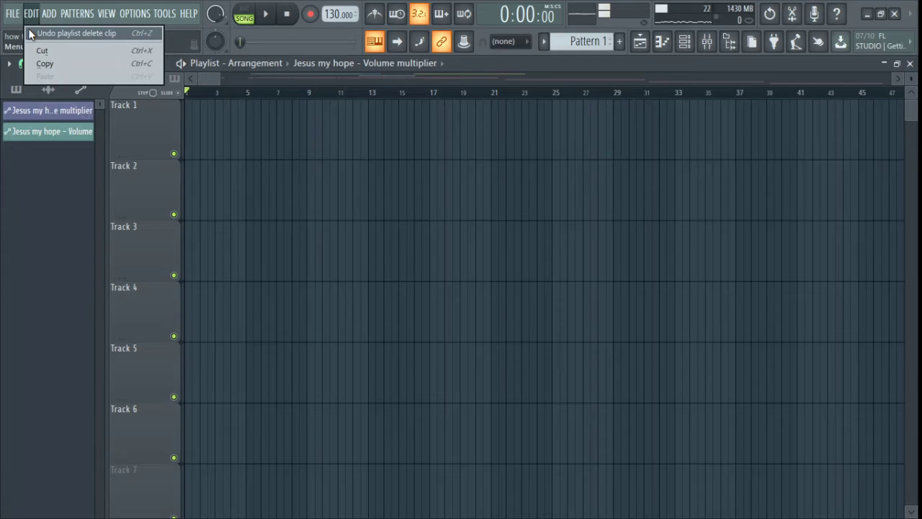
click(30, 32)
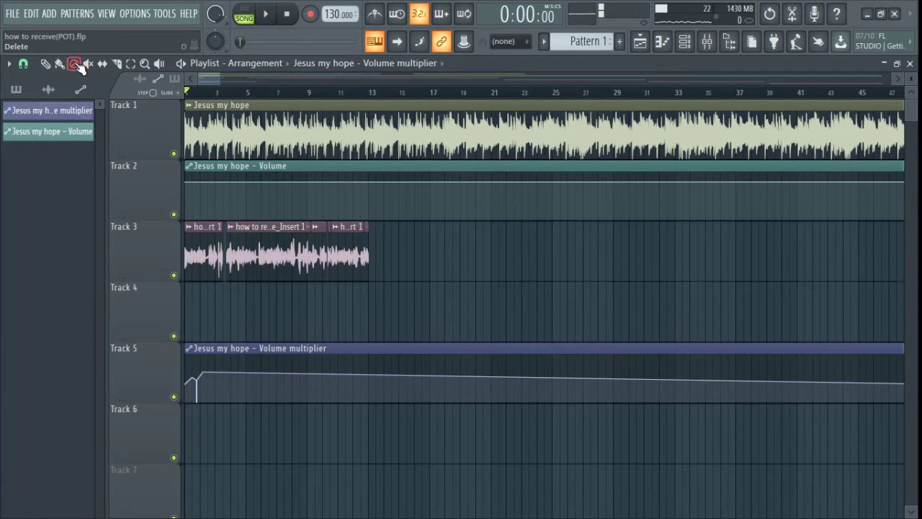
Switch to the Mute tool, and briefly play the song from the start before stopping it.
click(87, 63)
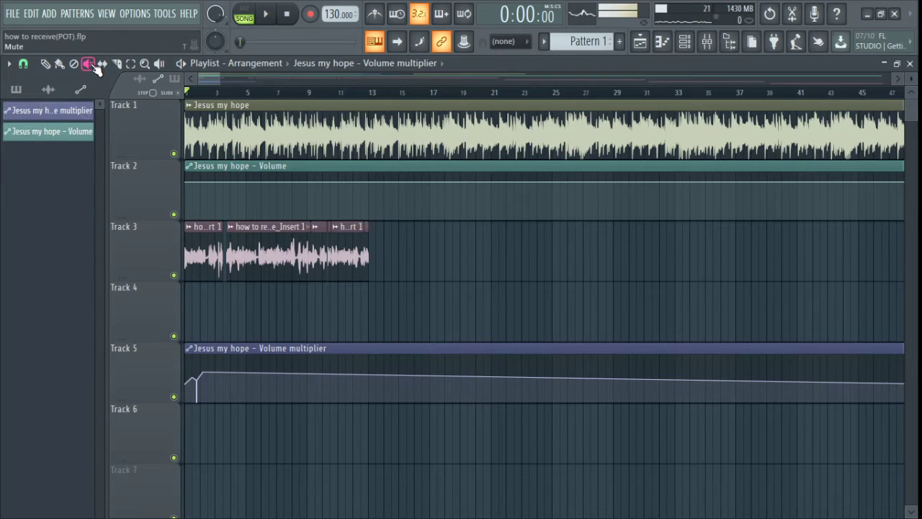
click(266, 15)
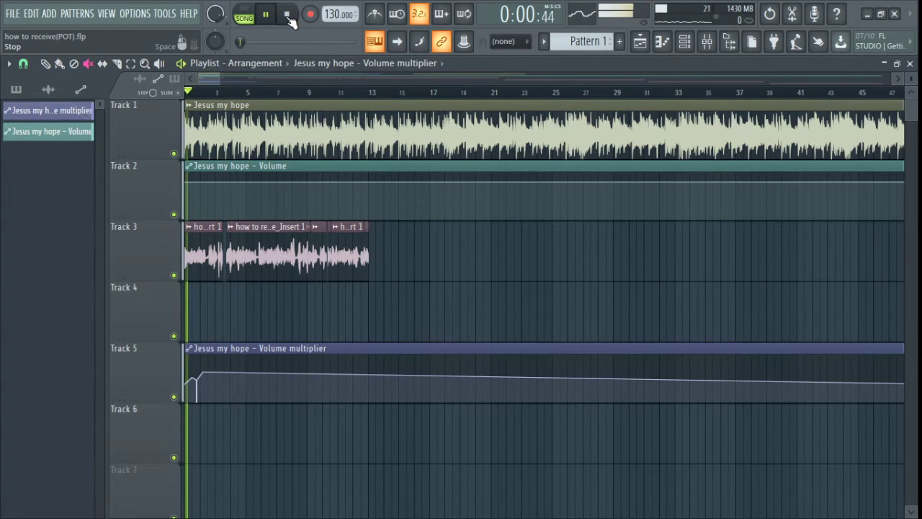
click(288, 17)
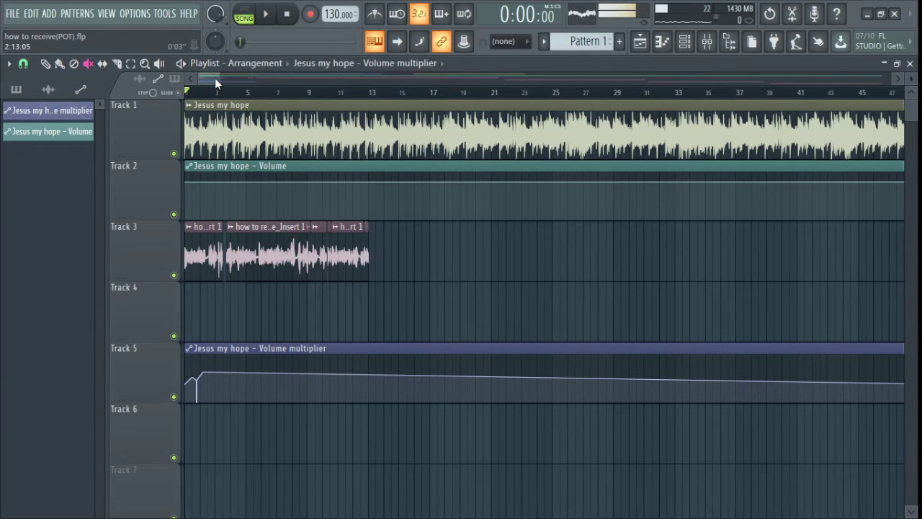
Mute the whole of Track 1, view its full range of clips, and unmute the track.
drag(213, 78, 201, 78)
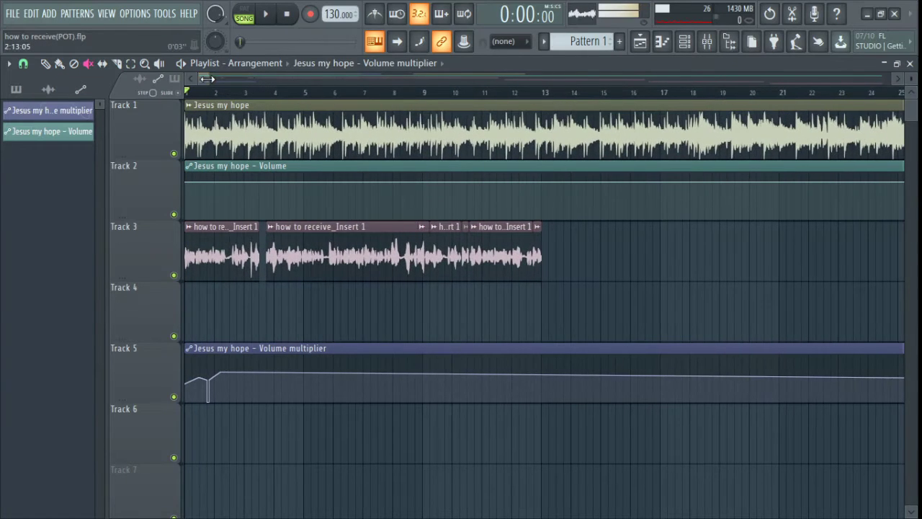
click(174, 154)
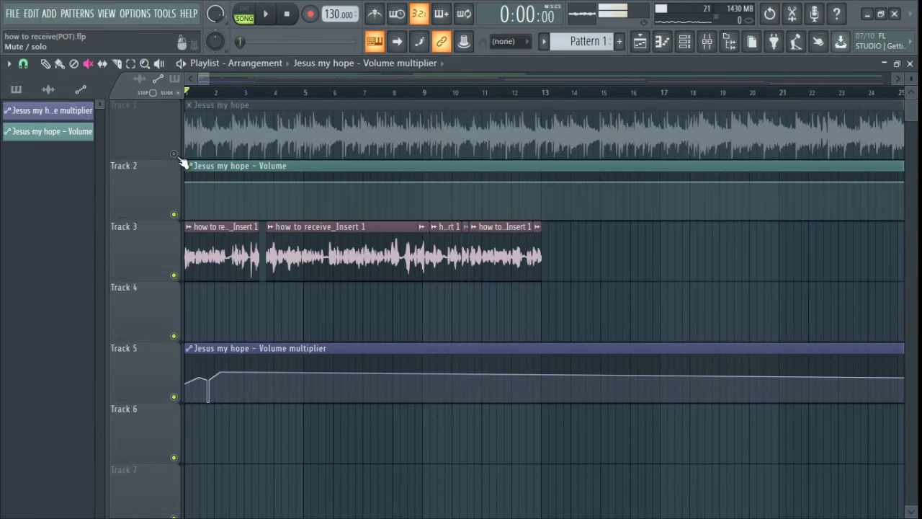
drag(205, 78, 532, 139)
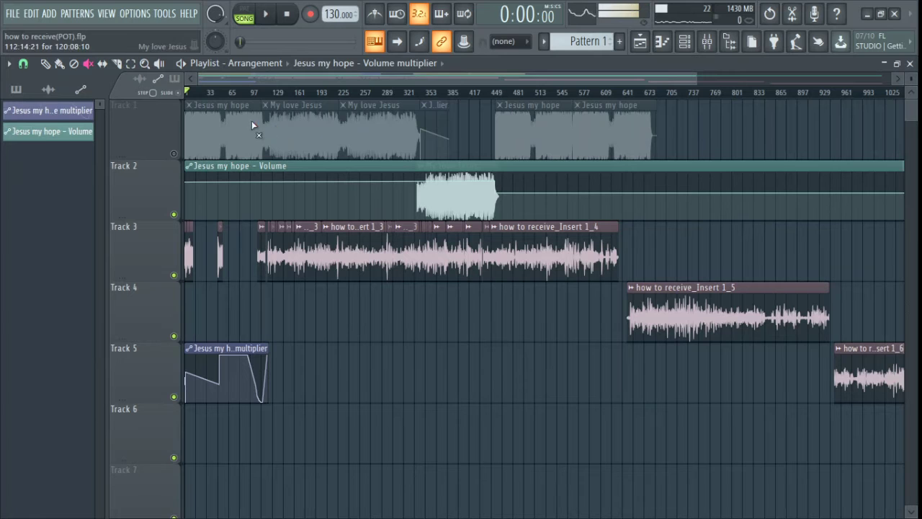
click(173, 153)
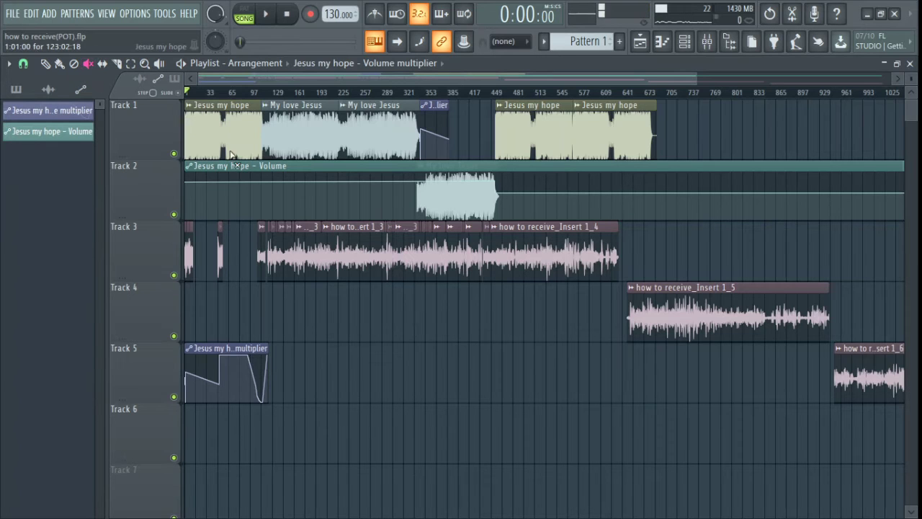
Mute the Jesus my hope clips at bar 1 and around bar 449 on Track 1, plus how to receive_Insert 1_4 and an earlier Insert 1_3 clip on Track 3.
click(208, 131)
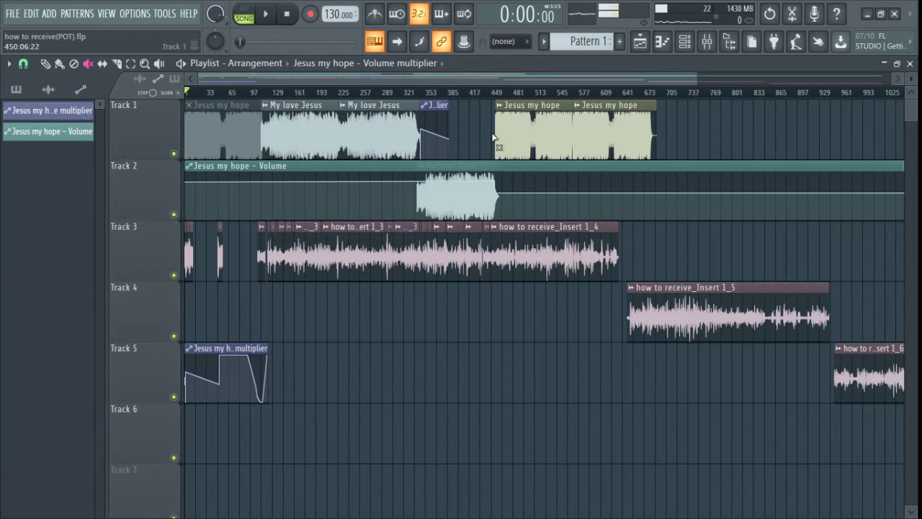
click(525, 131)
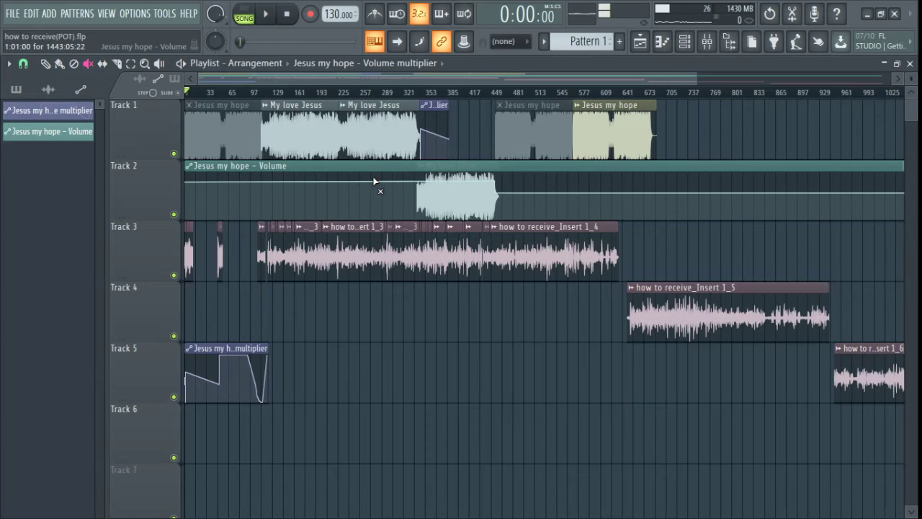
click(598, 255)
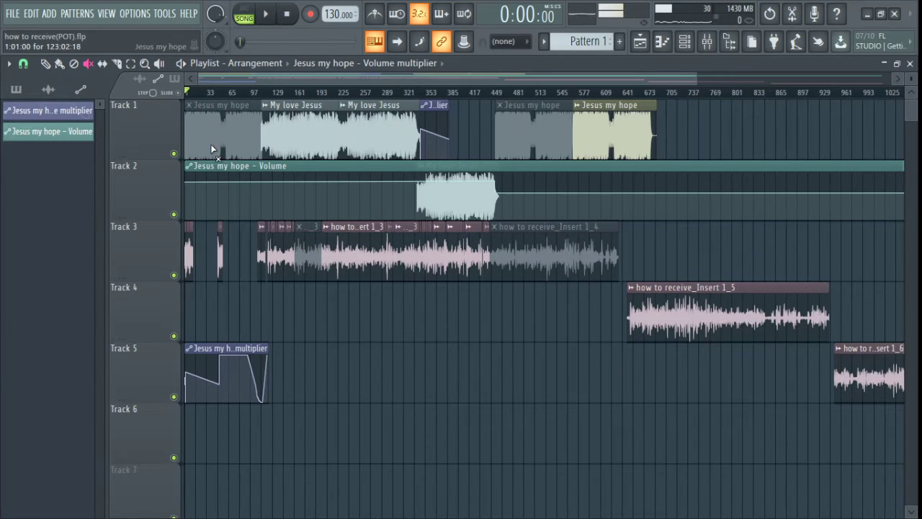
Undo the four clip mutes on Tracks 1 and 3.
click(33, 15)
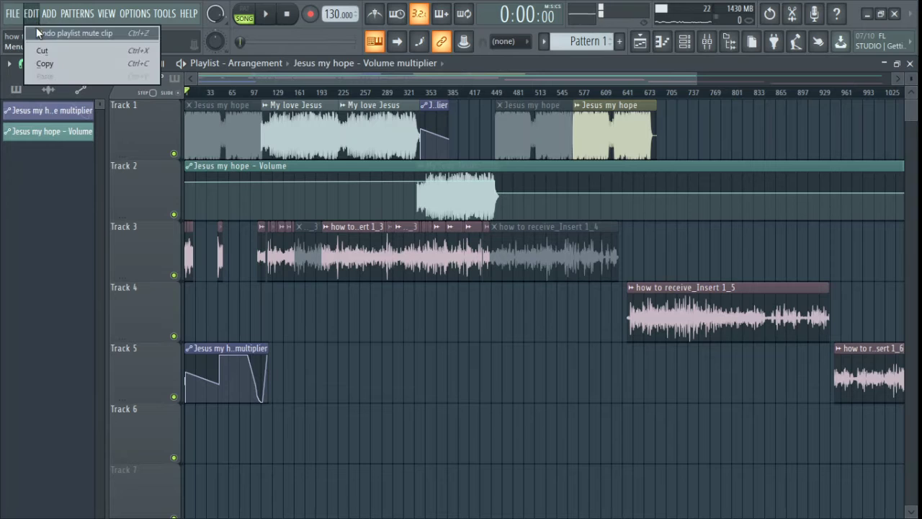
click(36, 28)
click(19, 12)
click(29, 13)
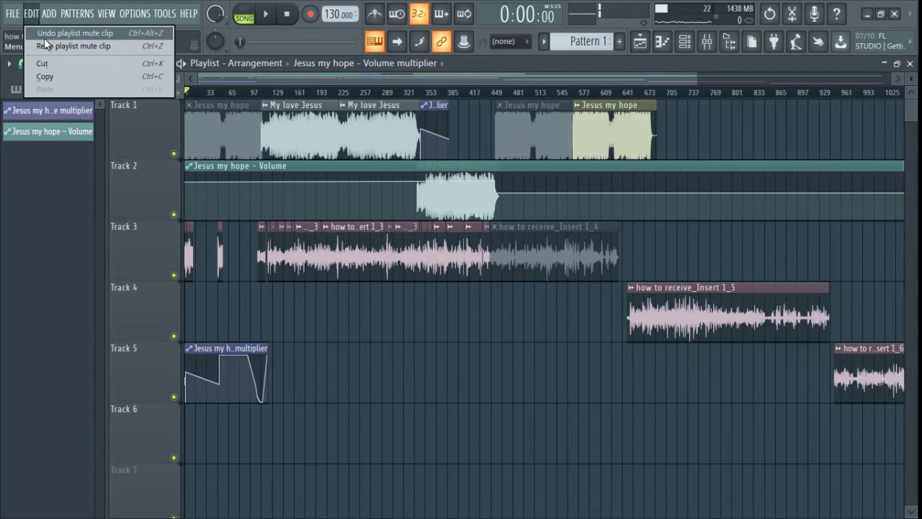
click(44, 36)
click(29, 15)
click(41, 32)
click(32, 14)
click(40, 34)
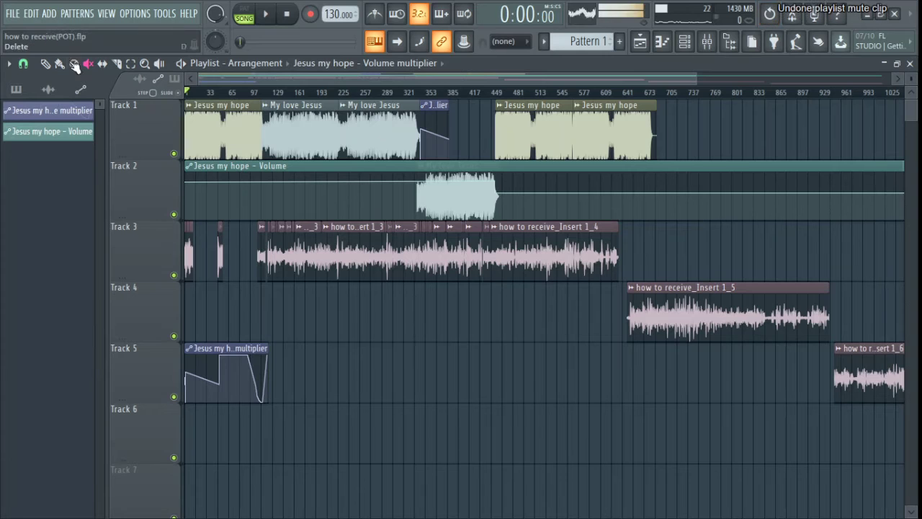
Mute and unmute the Jesus my hope - Volume clip on Track 2, and do the same for the whole of Track 1.
click(251, 180)
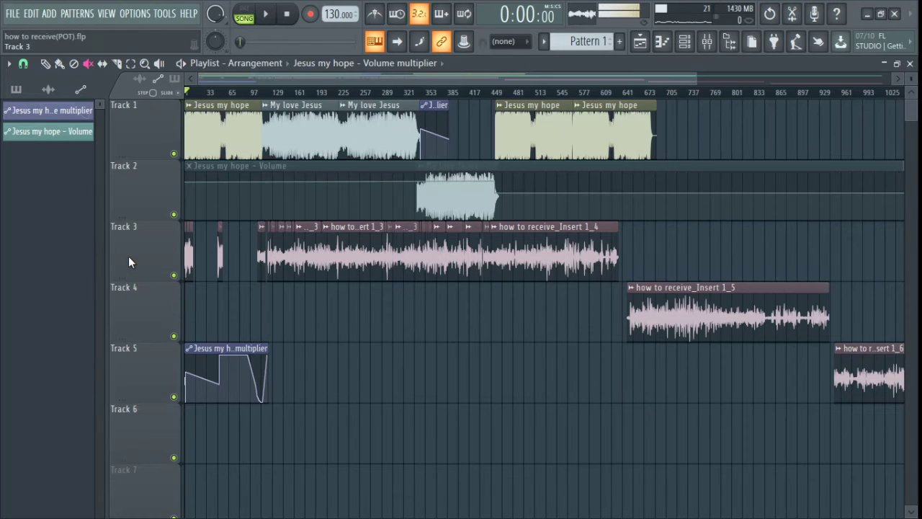
click(207, 211)
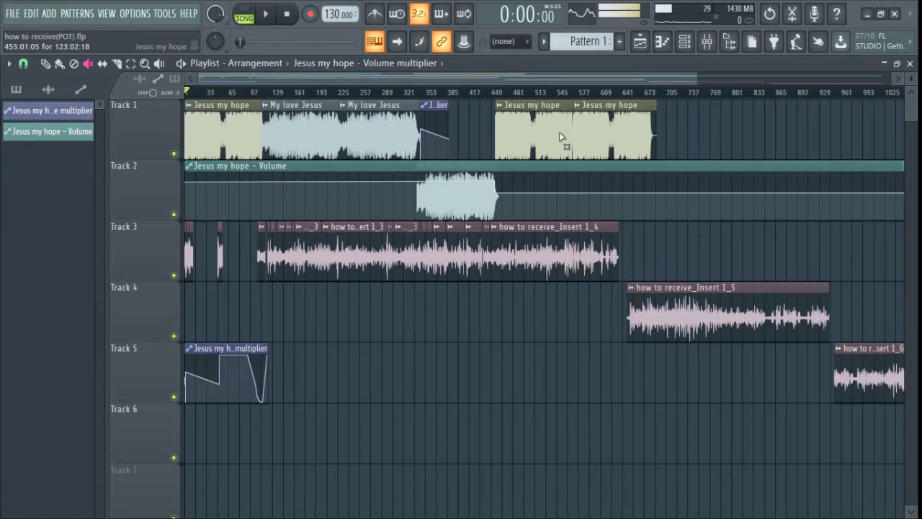
click(174, 154)
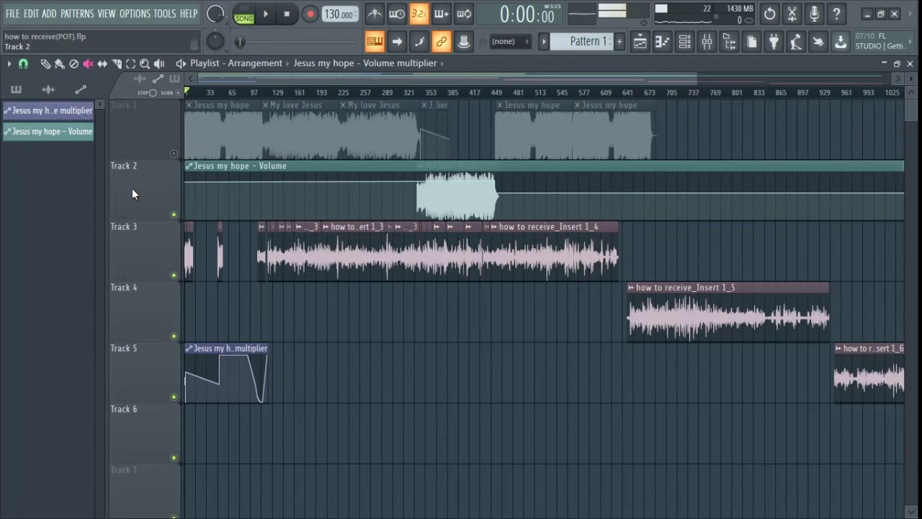
click(174, 154)
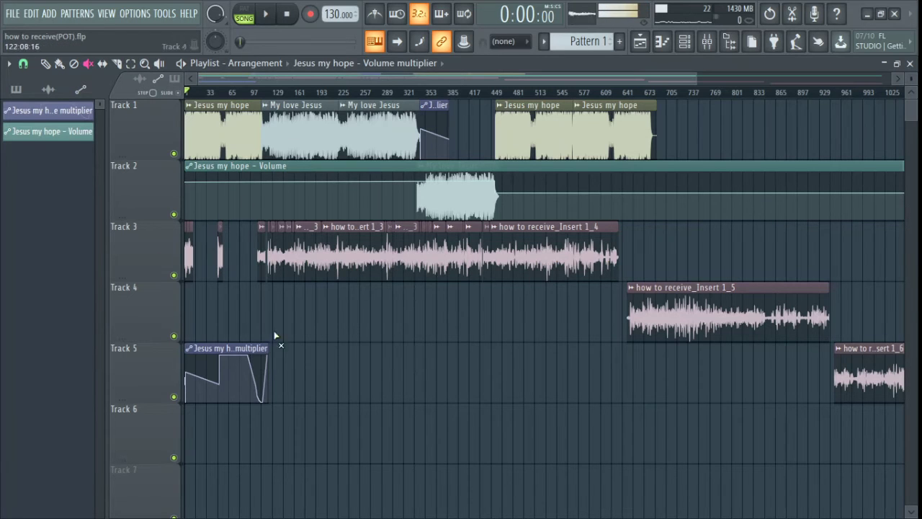
Mute Tracks 6 to 9 in one sweep and unmute them all again.
scroll(323, 454, down, 4)
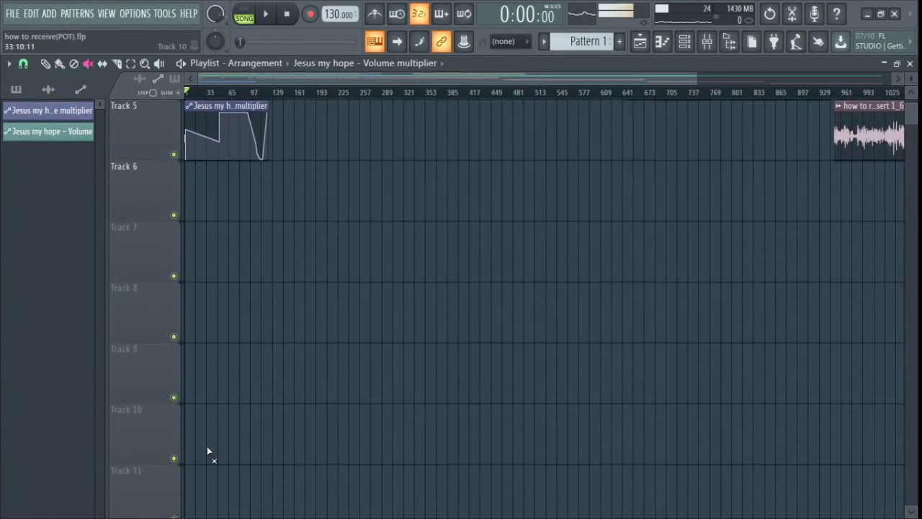
drag(178, 400, 182, 221)
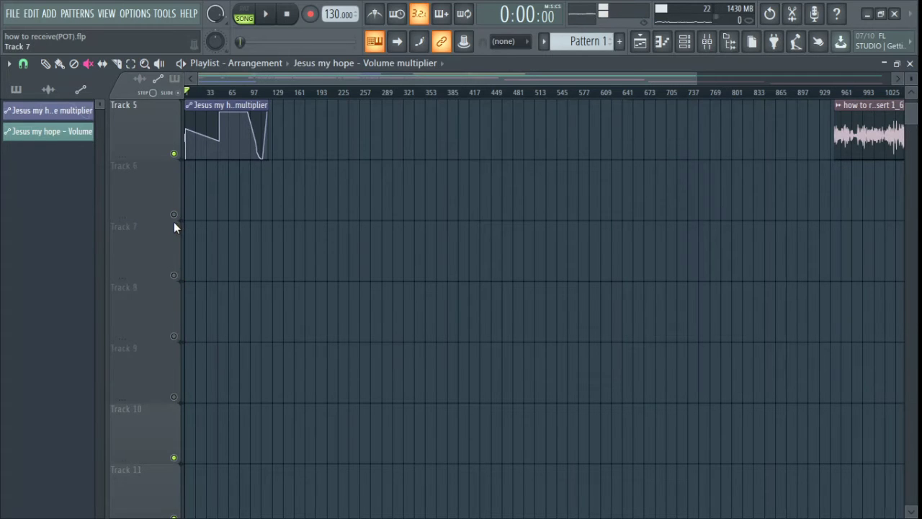
click(175, 216)
scroll(230, 260, up, 4)
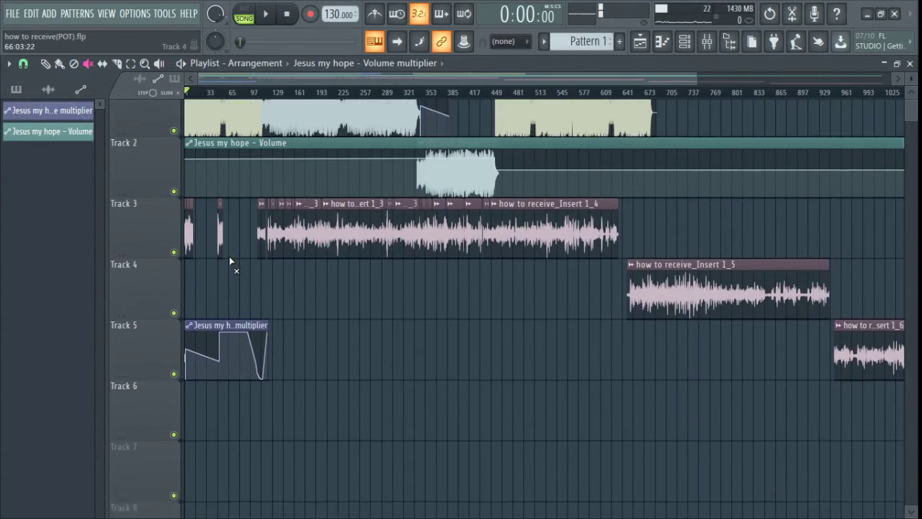
scroll(236, 271, up, 1)
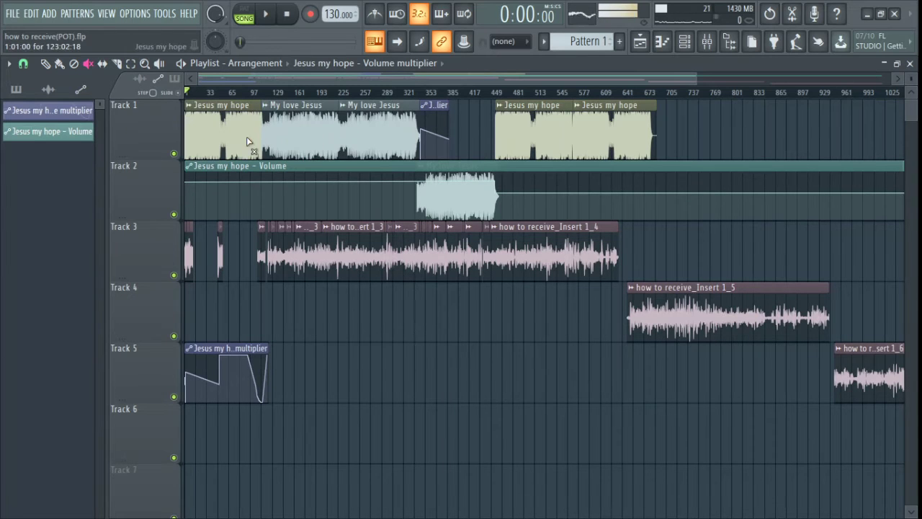
Solo Track 1 and restore all the tracks, and do the same for Track 2.
right_click(174, 155)
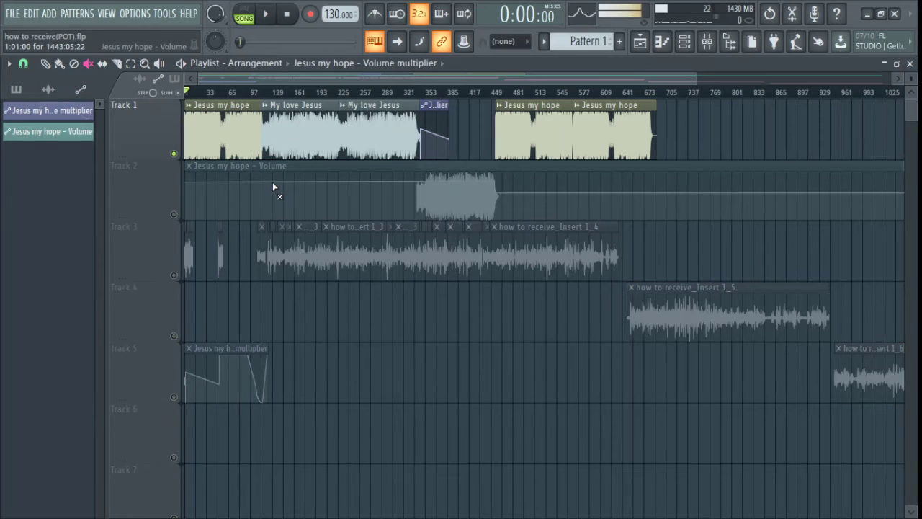
scroll(273, 186, down, 9)
scroll(269, 256, up, 9)
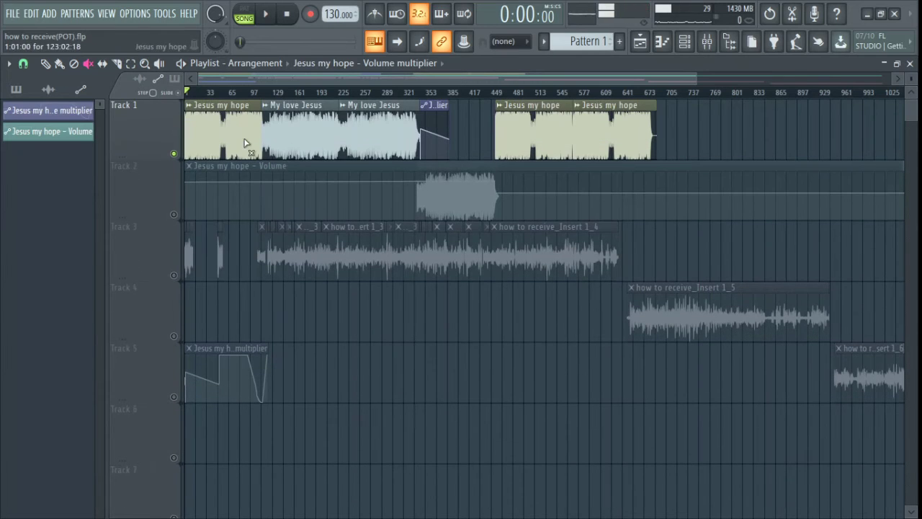
right_click(174, 154)
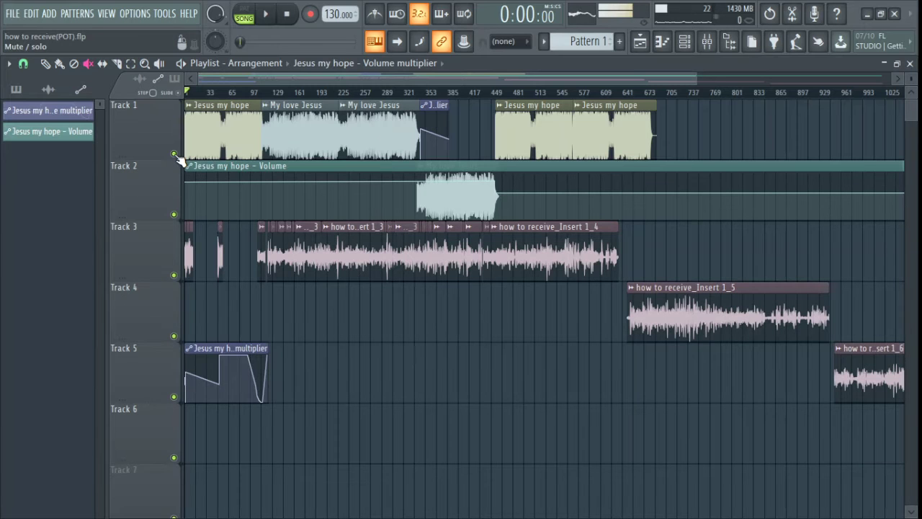
scroll(277, 261, down, 3)
scroll(279, 263, up, 3)
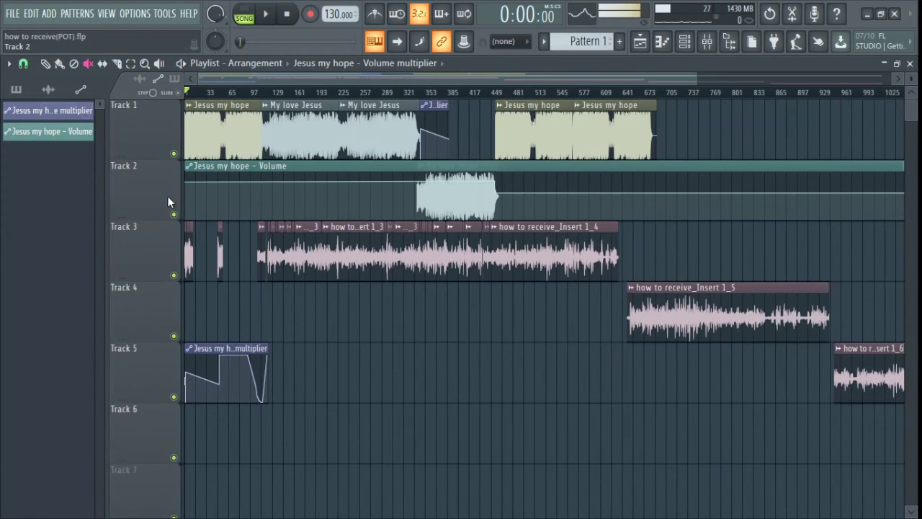
right_click(175, 215)
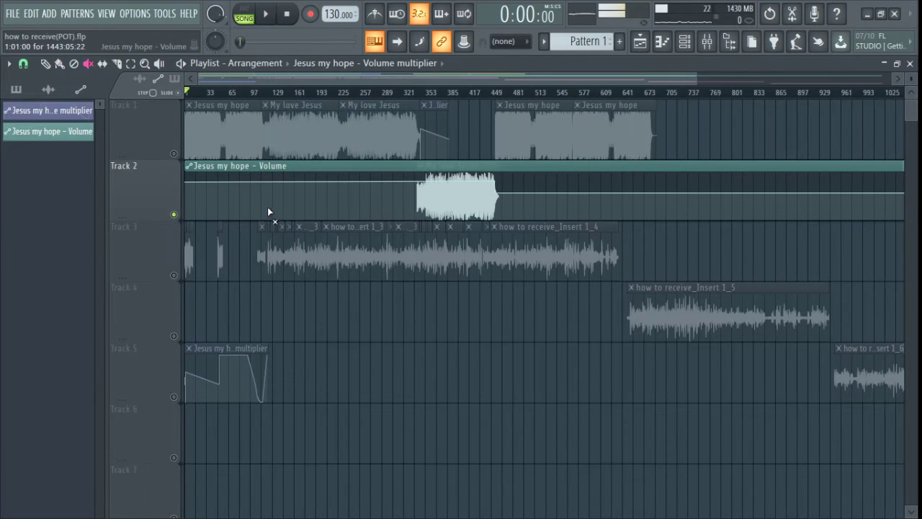
right_click(175, 215)
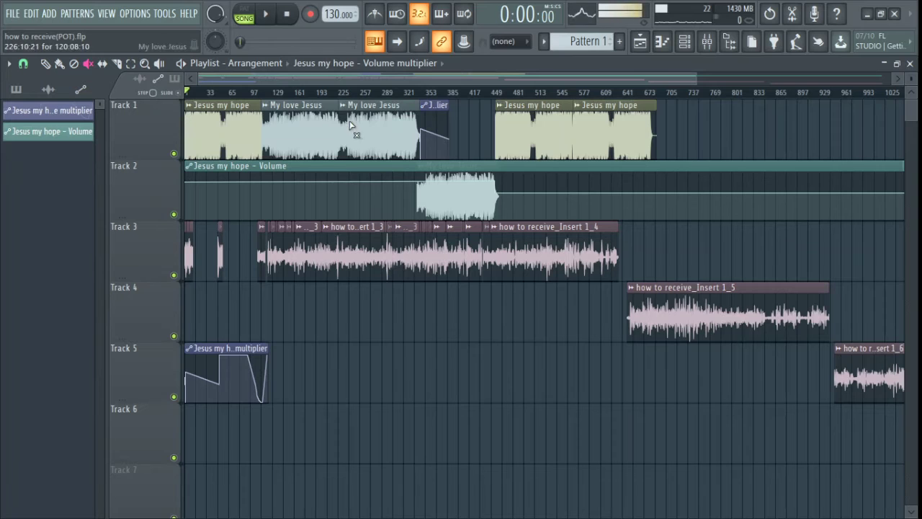
With the Slip tool, shorten the how to receive_Insert 1 clip near bar 50 on Track 3 at both ends to about 4:11:09.
click(103, 64)
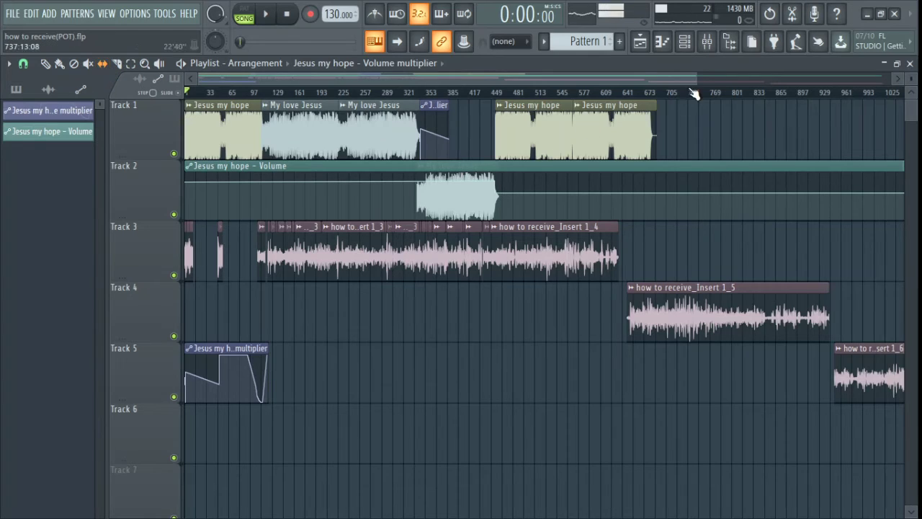
drag(695, 81, 283, 79)
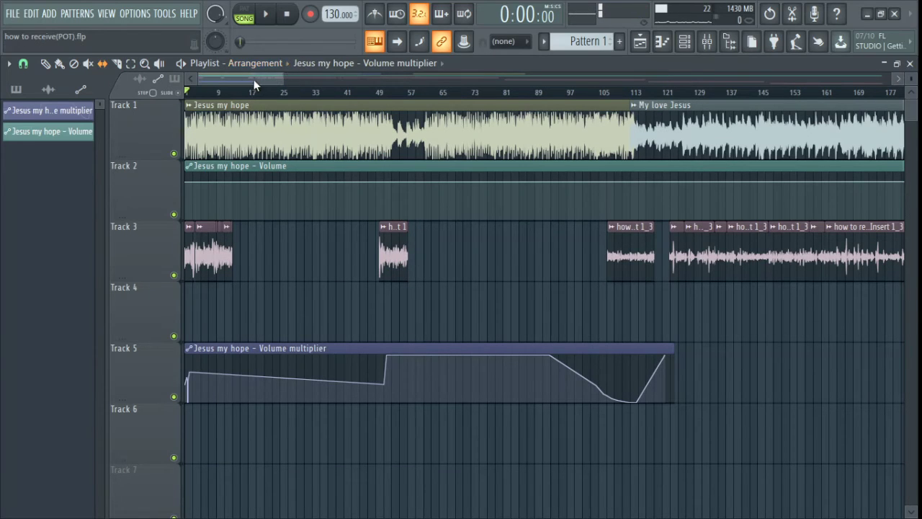
drag(286, 80, 224, 79)
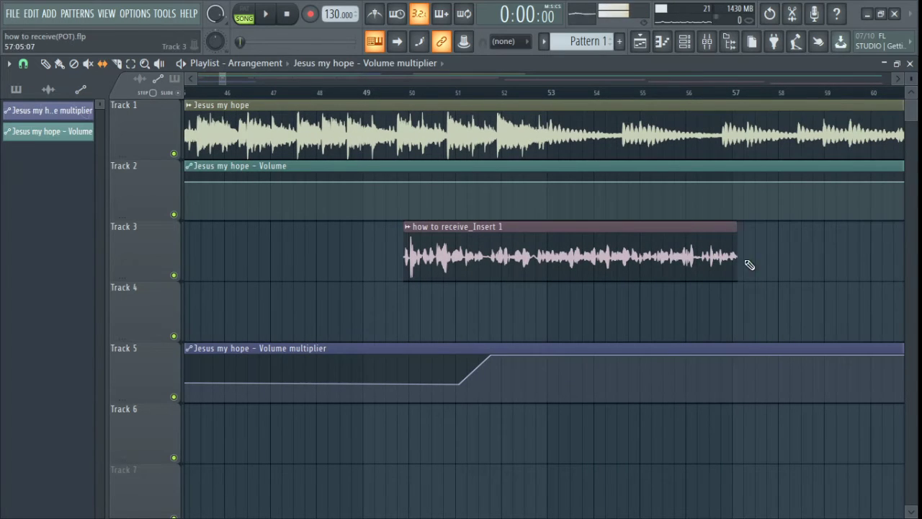
click(103, 64)
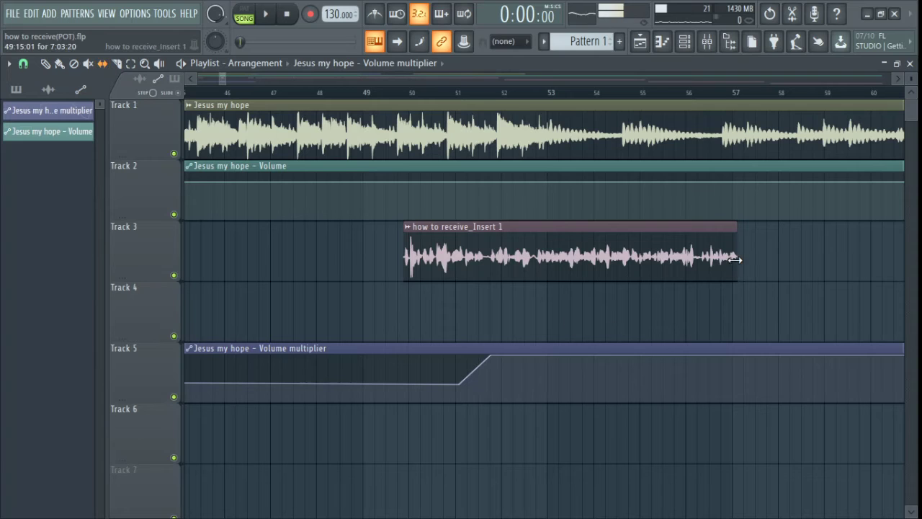
drag(737, 258, 681, 261)
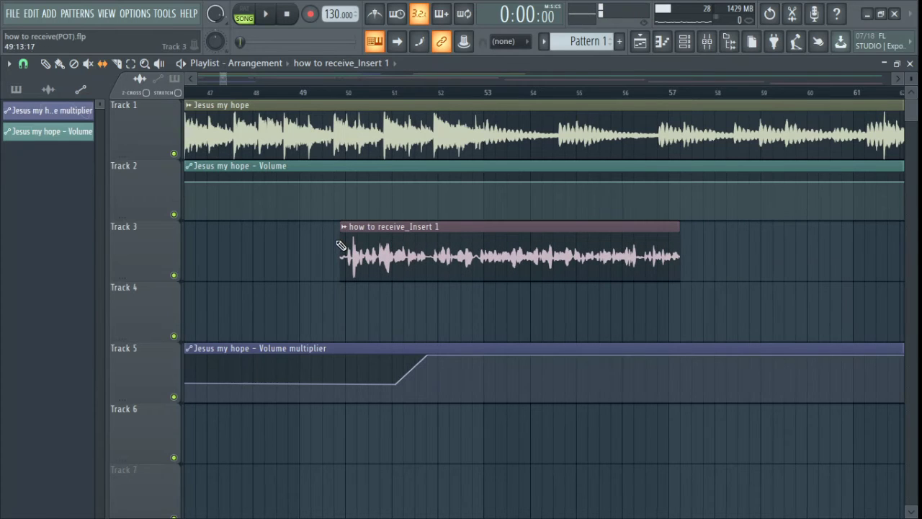
mouse_move(339, 237)
mouse_down()
mouse_move(603, 245)
mouse_move(363, 221)
mouse_move(593, 237)
mouse_move(500, 243)
mouse_move(353, 232)
mouse_up()
drag(692, 258, 555, 250)
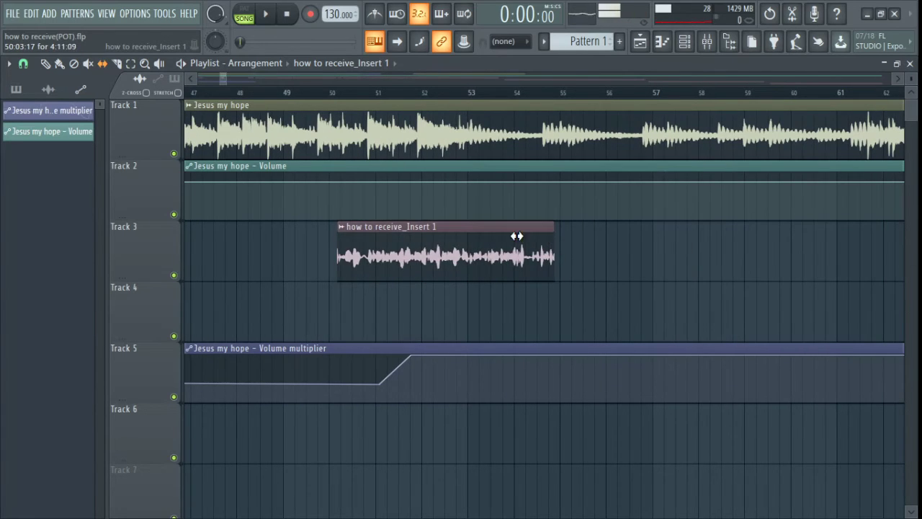
Slice the how to receive_Insert 1 clip on Track 3 midway between bars 53 and 54 and delete the piece after the cut.
click(118, 63)
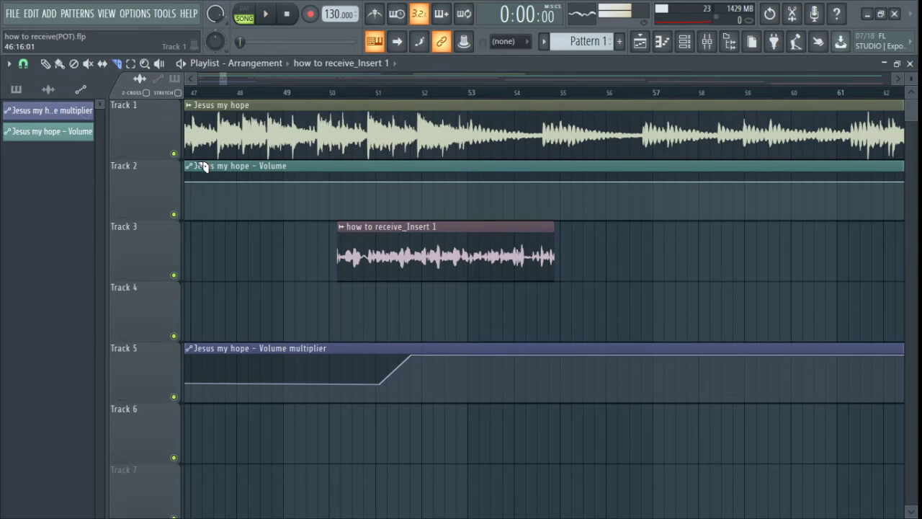
drag(500, 228, 503, 310)
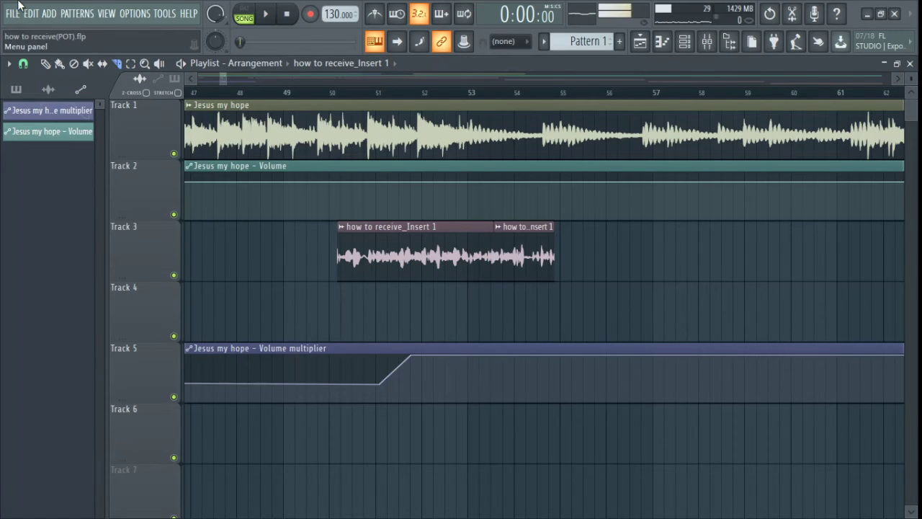
click(74, 64)
click(524, 252)
Slice a thin sliver off the end of the shortened how to receive_Insert 1 clip on Track 3 and delete it.
click(116, 64)
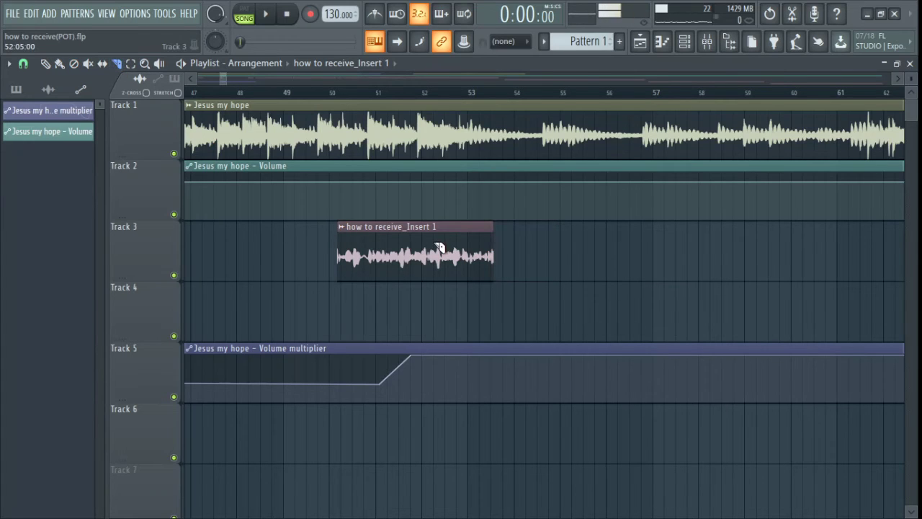
drag(489, 250, 488, 289)
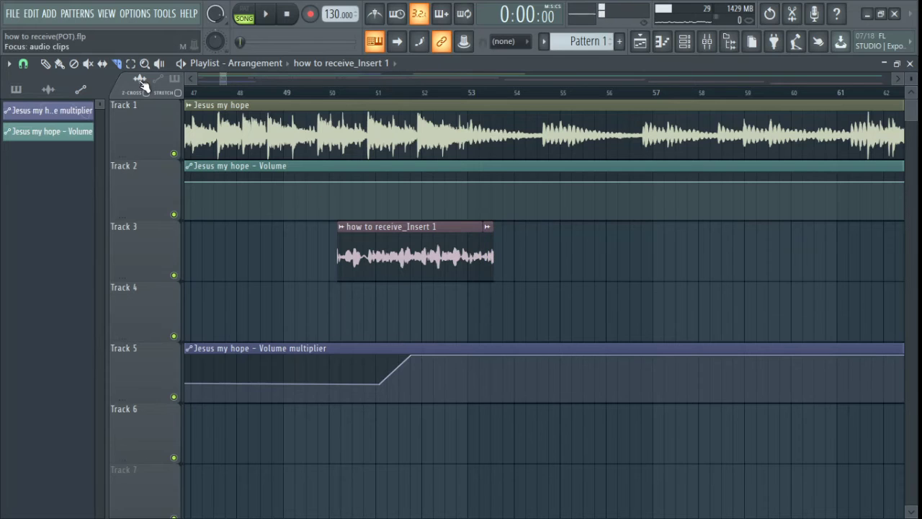
click(74, 65)
click(489, 238)
With snap set to (none), make two close slices in the Jesus my hope clip on Track 1 around 47:09 to isolate a thin sliver.
drag(227, 79, 223, 82)
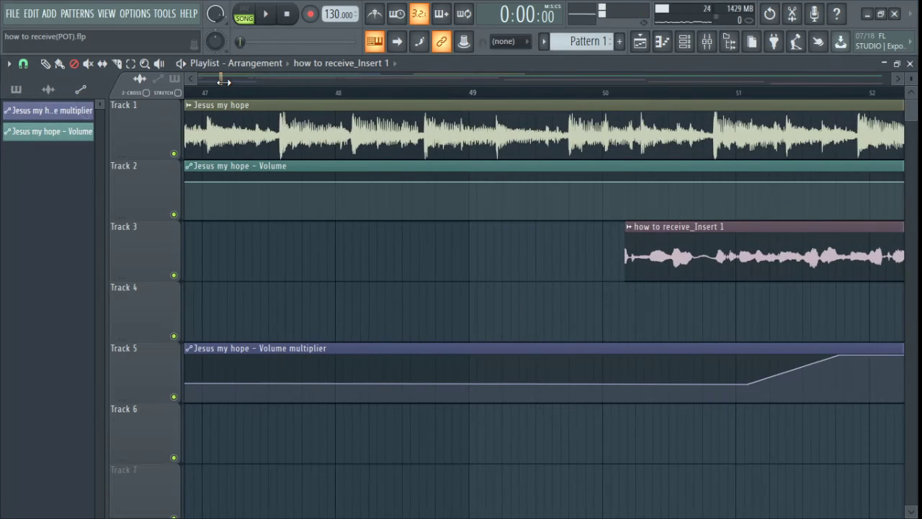
click(24, 64)
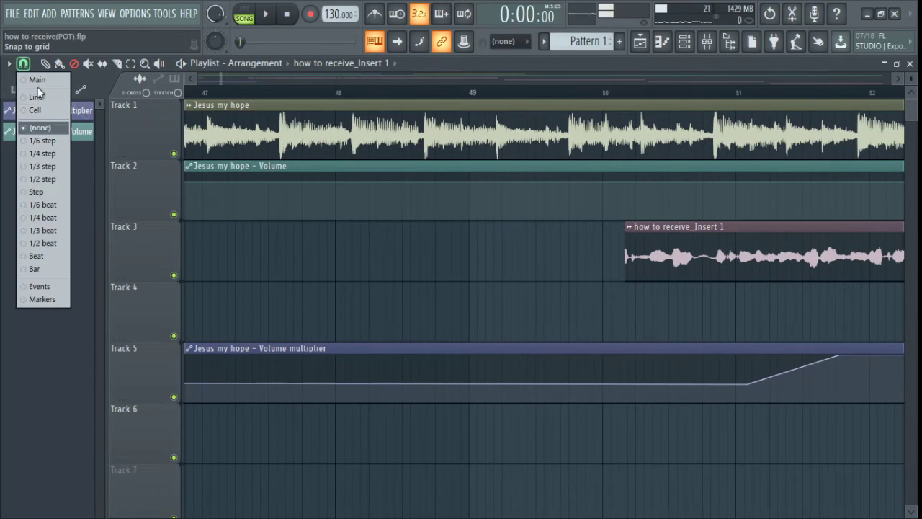
click(45, 130)
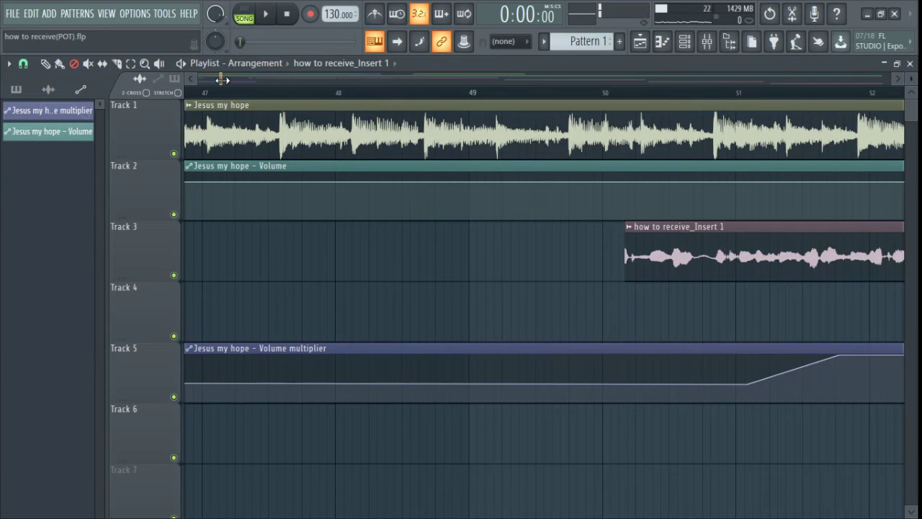
scroll(222, 79, up, 5)
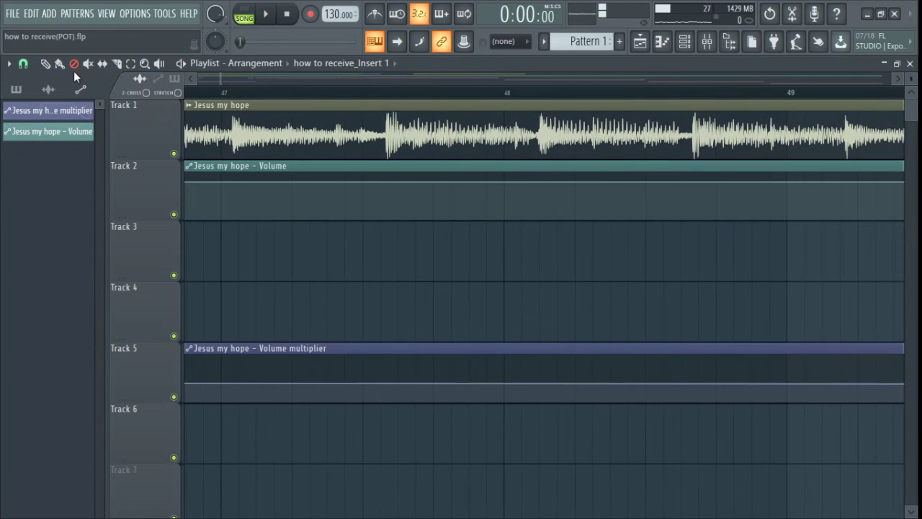
click(23, 64)
click(41, 130)
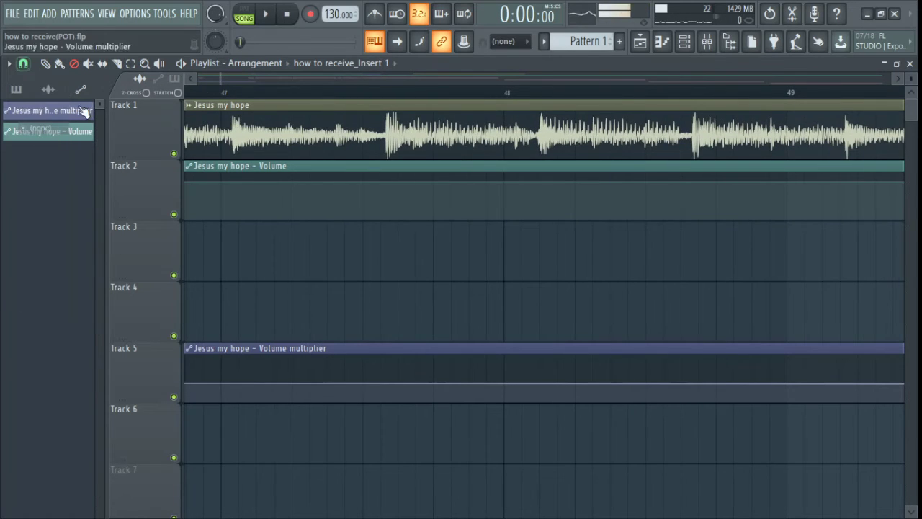
click(119, 65)
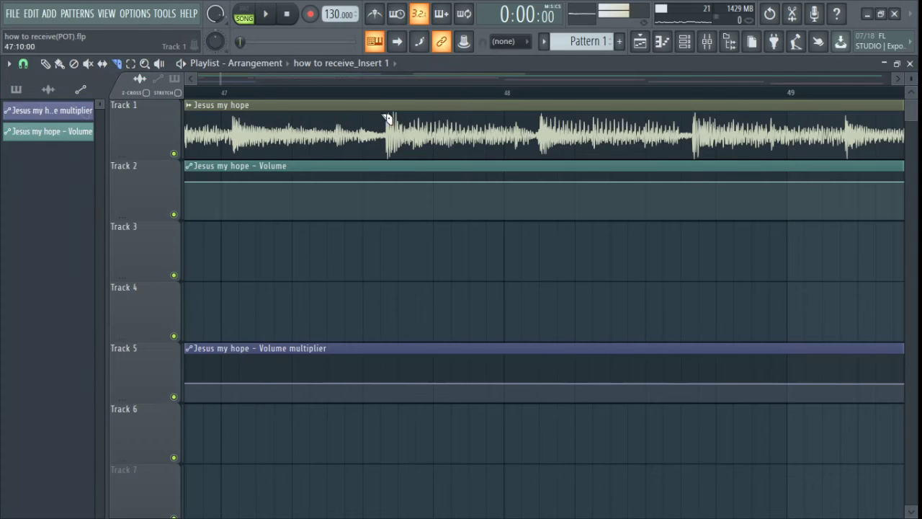
drag(387, 108, 374, 147)
drag(381, 106, 375, 166)
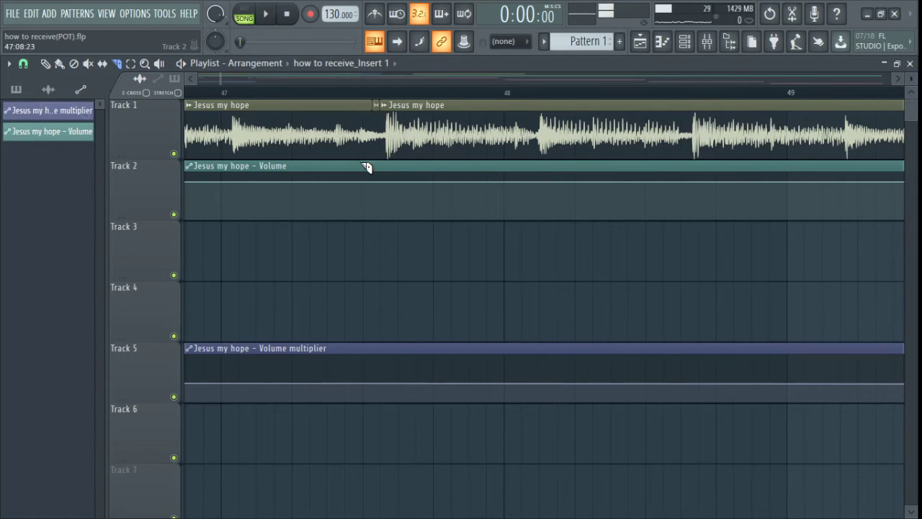
Mute the thin sliver of Jesus my hope around 47:09 on Track 1.
click(89, 64)
click(33, 16)
click(43, 31)
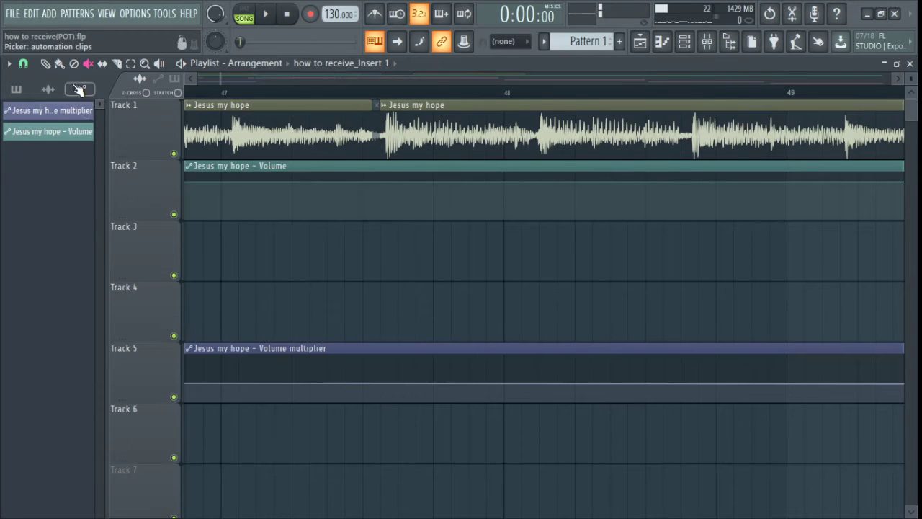
Slice the Jesus my hope clip on Track 1 twice around 47:11 to isolate another short piece.
click(117, 64)
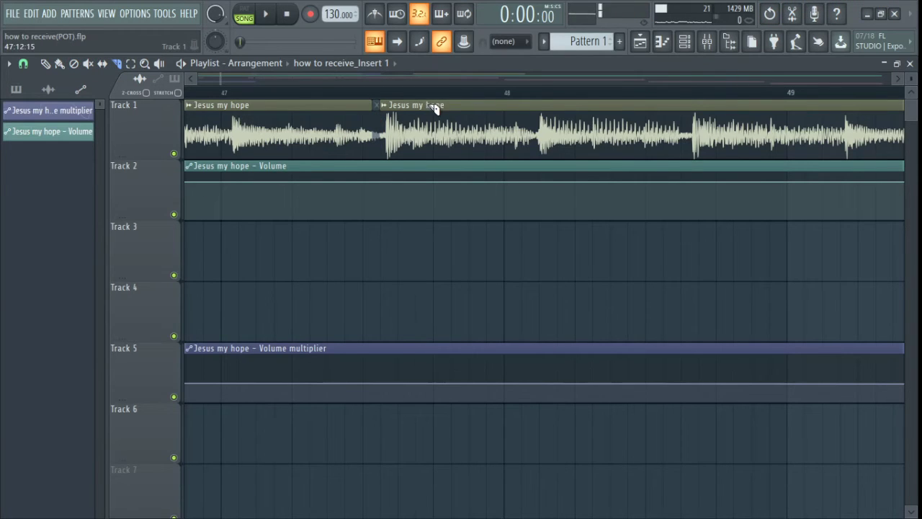
drag(410, 107, 411, 154)
drag(425, 107, 423, 156)
Mute and unmute the short Jesus my hope piece around 47:11 on Track 1.
click(88, 64)
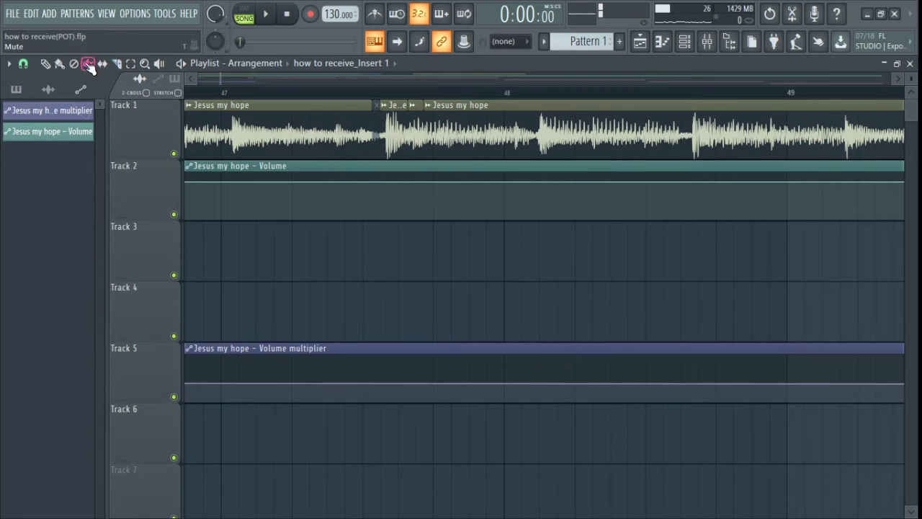
click(417, 136)
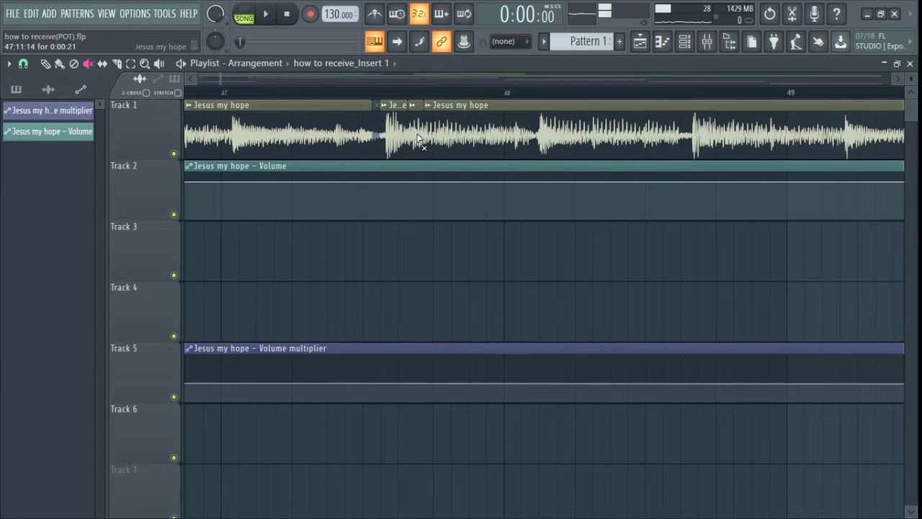
click(419, 148)
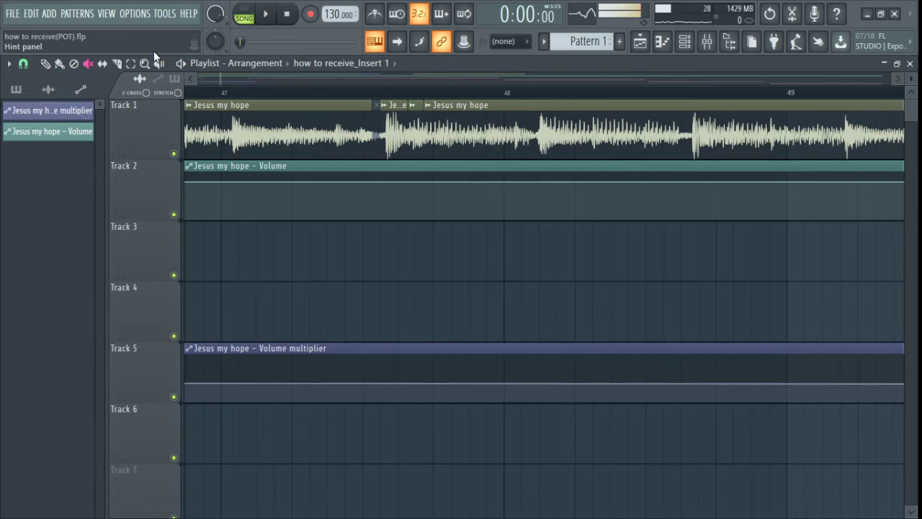
Set snap to (none) and slice the clips on Tracks 1, 2 and 5 near bar 48 with one downward cut.
click(24, 64)
click(44, 112)
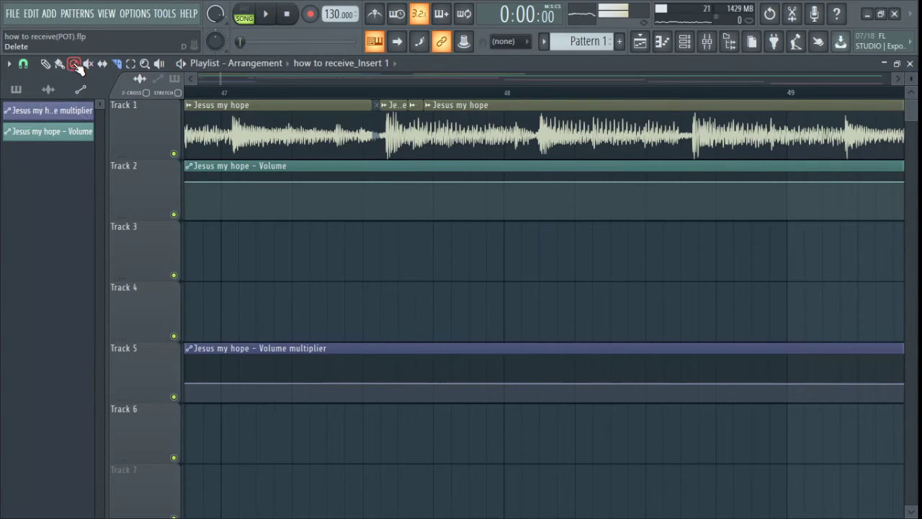
click(23, 65)
click(42, 128)
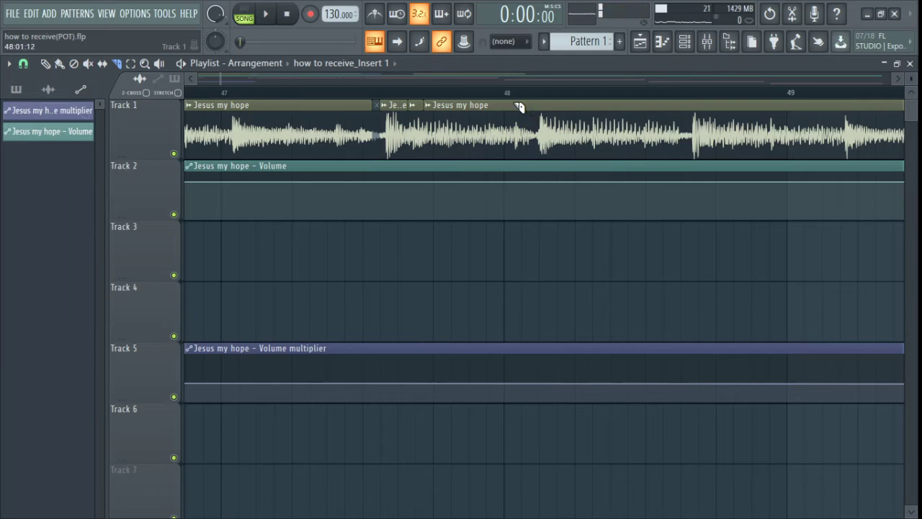
drag(518, 105, 498, 440)
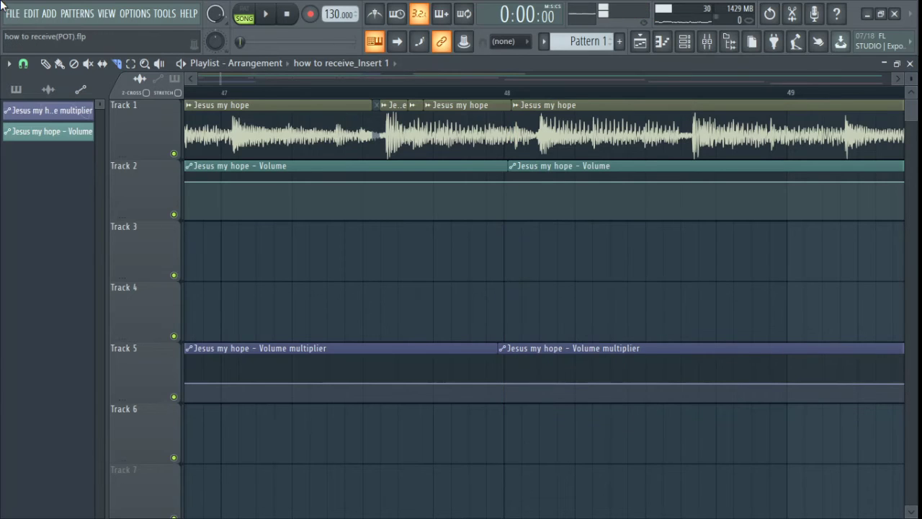
Undo the last slice across the tracks and set the playlist to snap cuts to the grid.
click(30, 14)
click(43, 32)
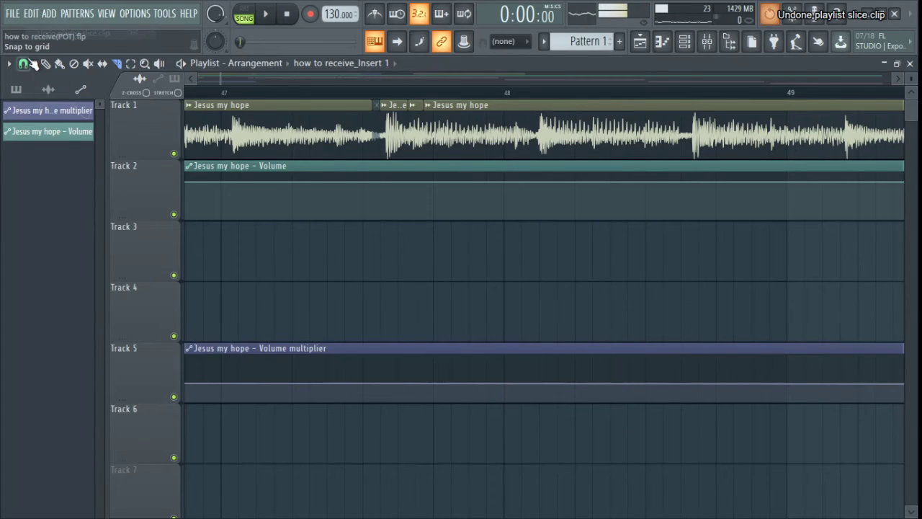
click(23, 63)
click(37, 111)
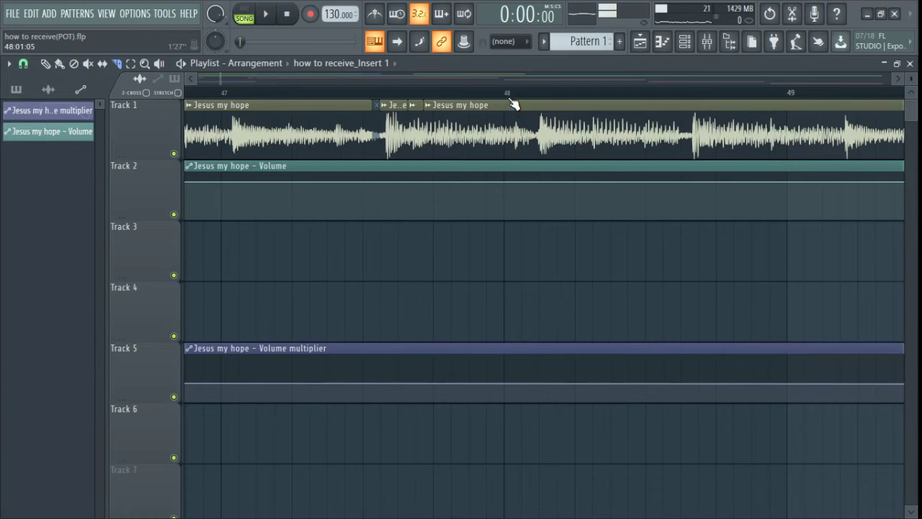
Slice the clips on Tracks 1, 2 and 5 with repeated downward cuts about one step apart, starting at bar 48.
drag(509, 121, 516, 463)
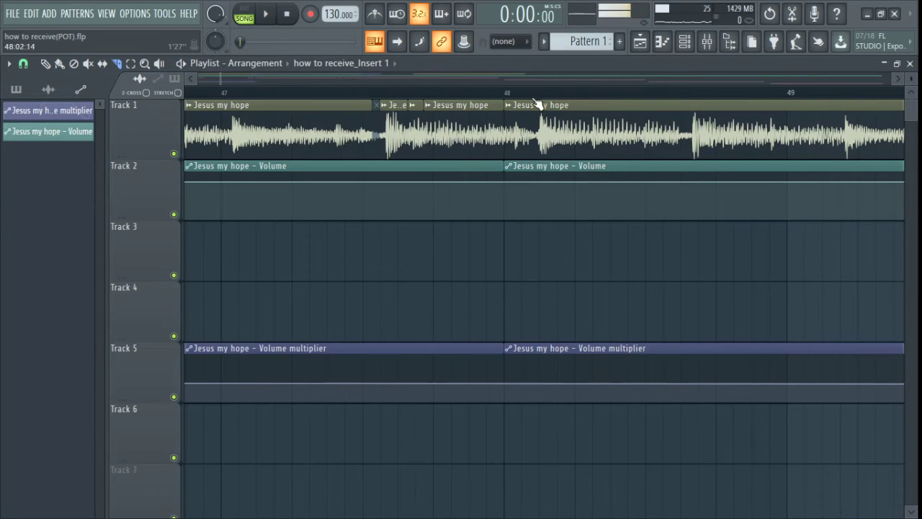
drag(529, 107, 536, 441)
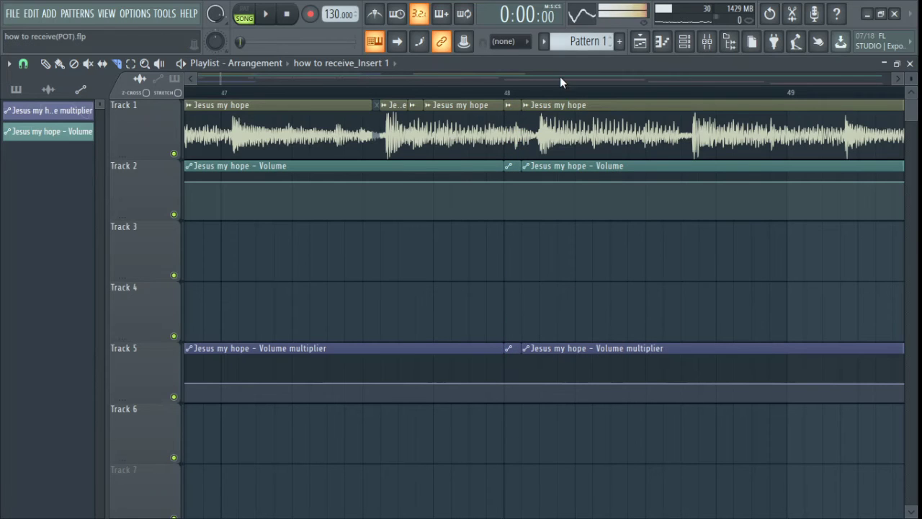
click(541, 113)
drag(551, 108, 549, 421)
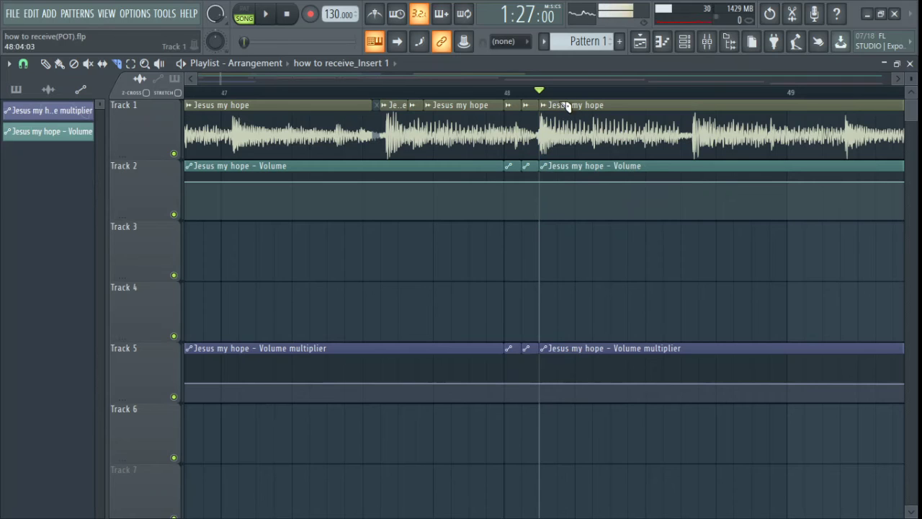
drag(557, 105, 577, 440)
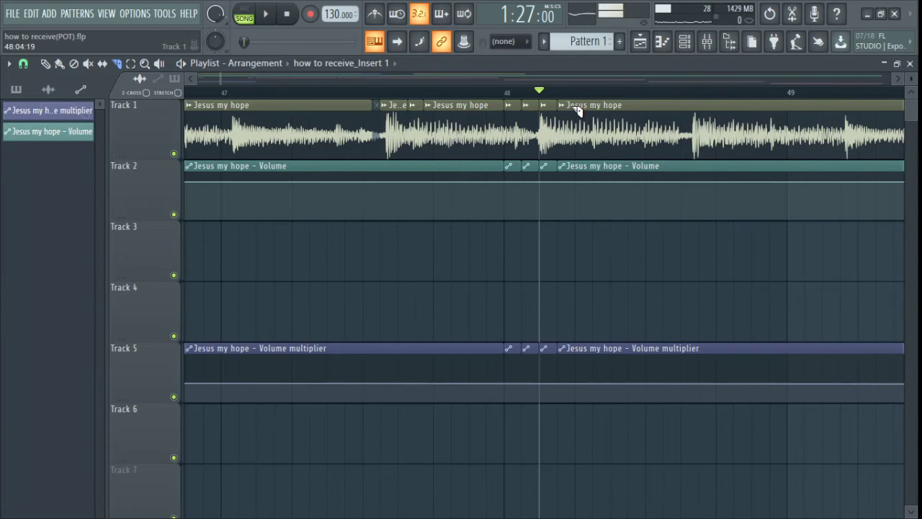
drag(561, 104, 580, 383)
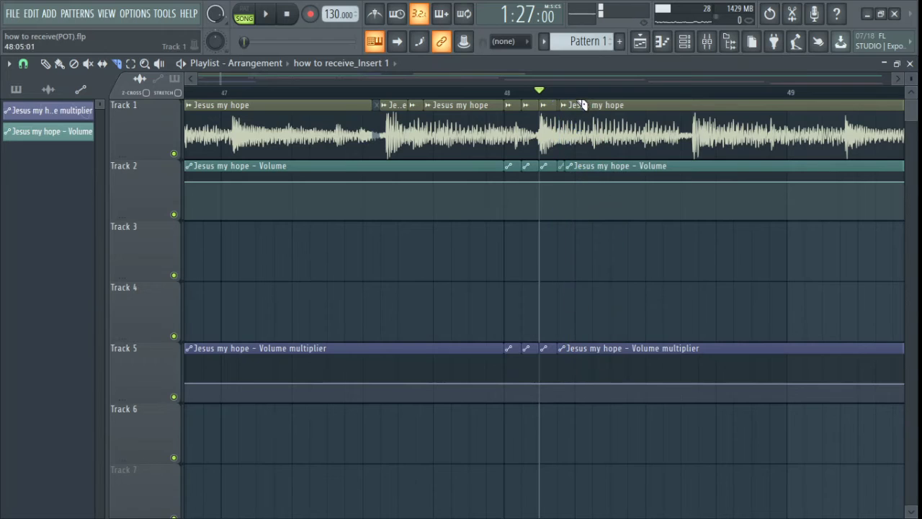
drag(582, 115, 593, 418)
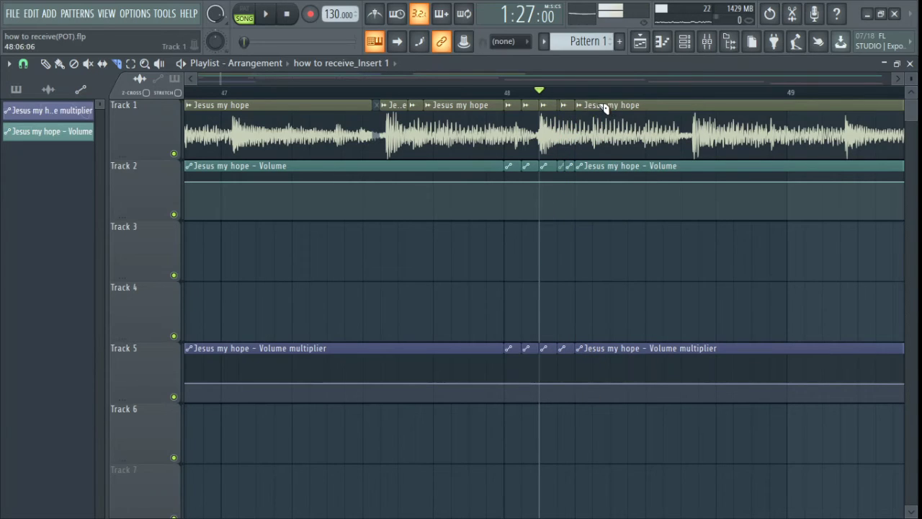
drag(601, 106, 599, 478)
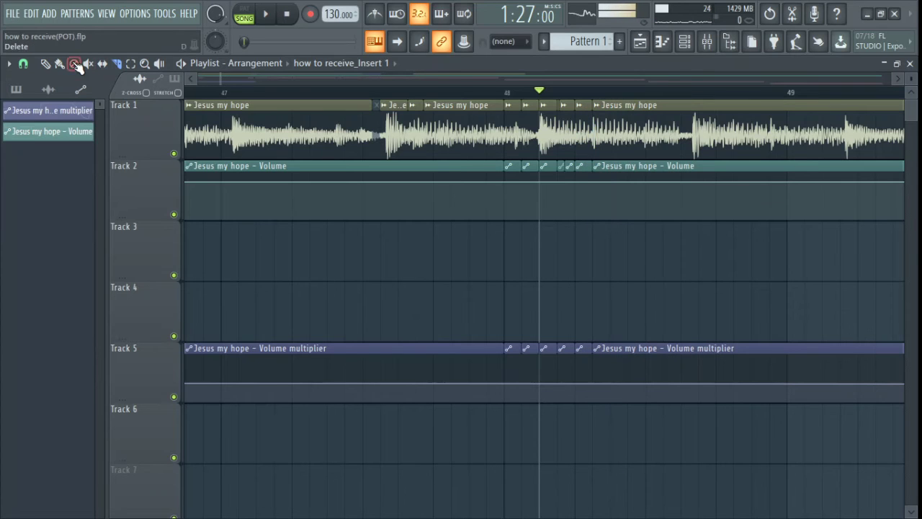
Mute the first, third and last short Jesus my hope pieces after bar 48 on Track 1 and delete them.
click(512, 123)
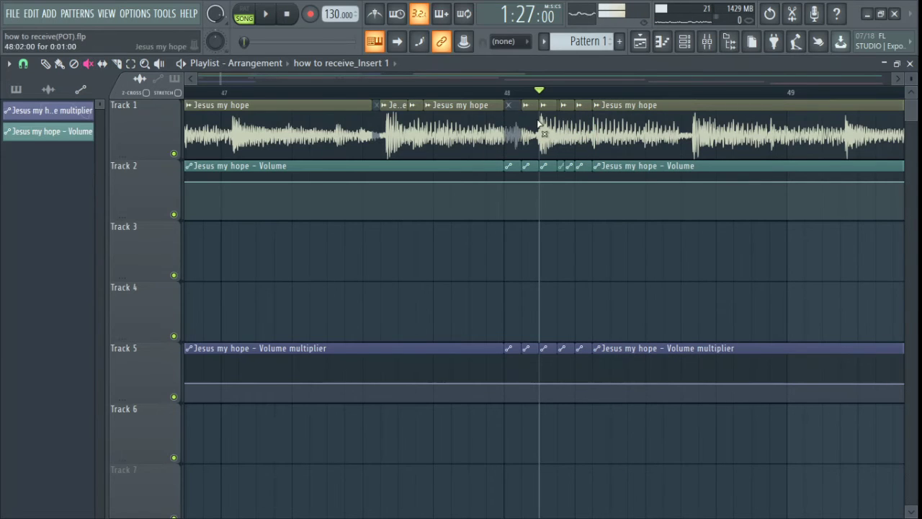
click(551, 125)
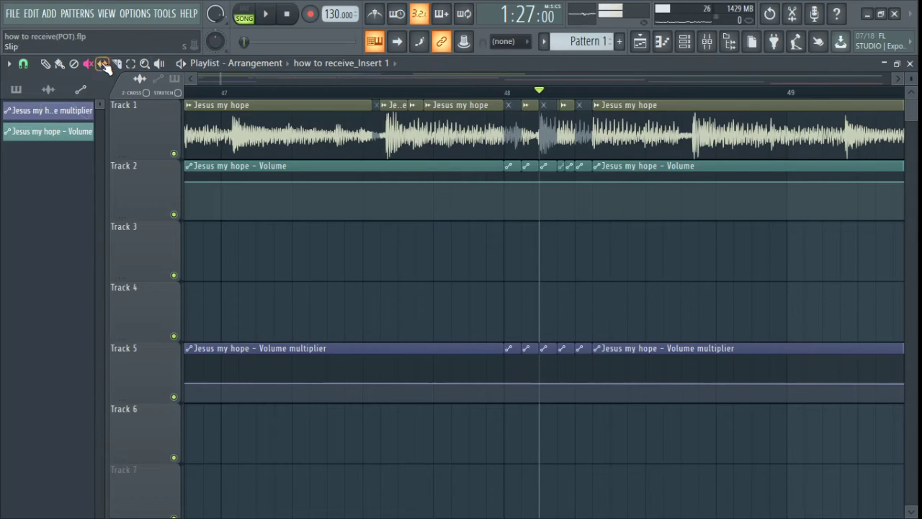
click(73, 63)
click(582, 143)
click(552, 137)
click(518, 135)
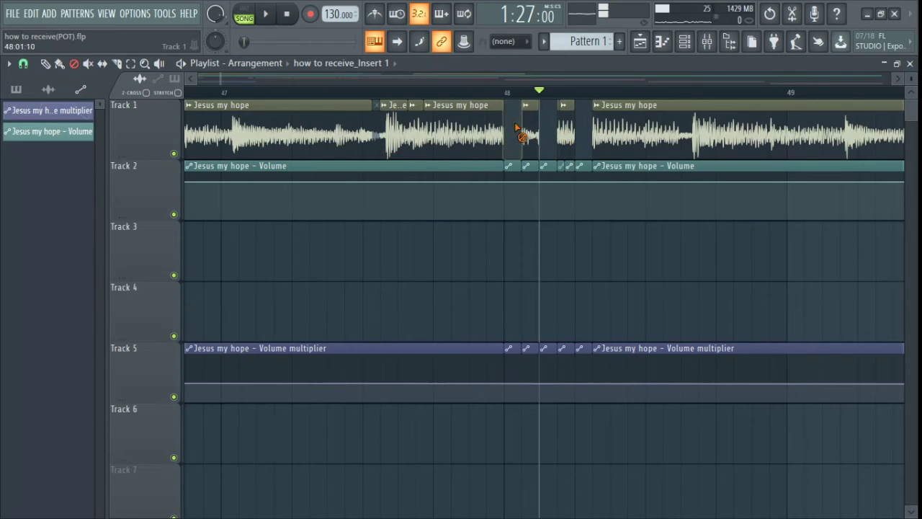
Delete the short Jesus my hope - Volume pieces on Track 2 that line up with the gaps on Track 1.
click(511, 199)
click(556, 172)
click(580, 171)
click(582, 187)
click(582, 187)
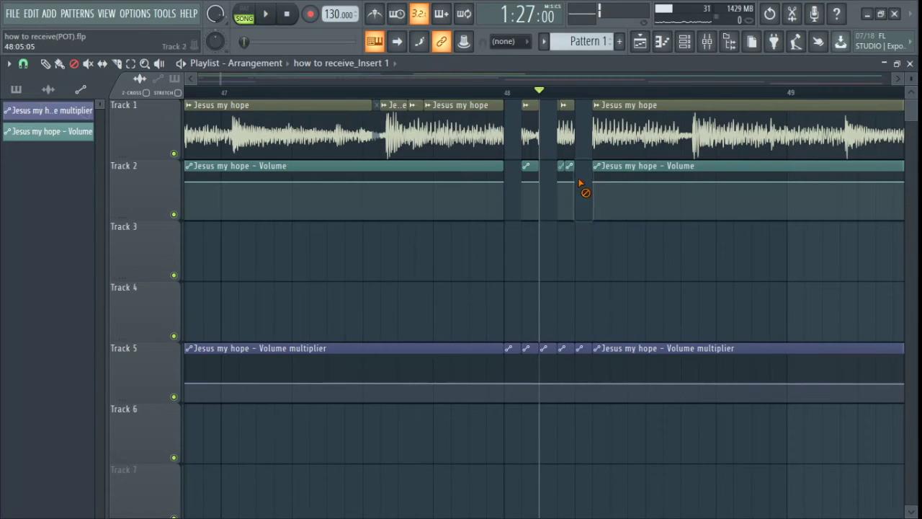
Delete the short Volume multiplier pieces on Track 5 that line up with the gaps on Tracks 1 and 2.
click(580, 349)
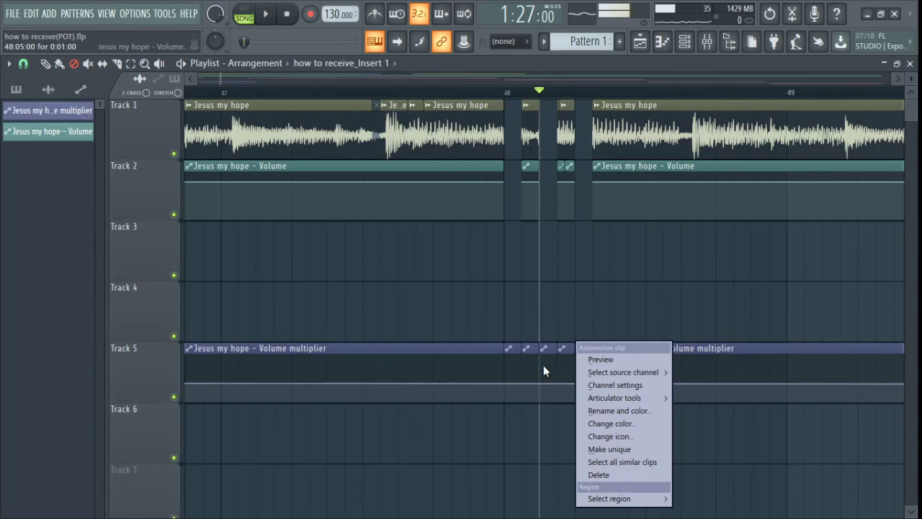
right_click(546, 371)
right_click(585, 367)
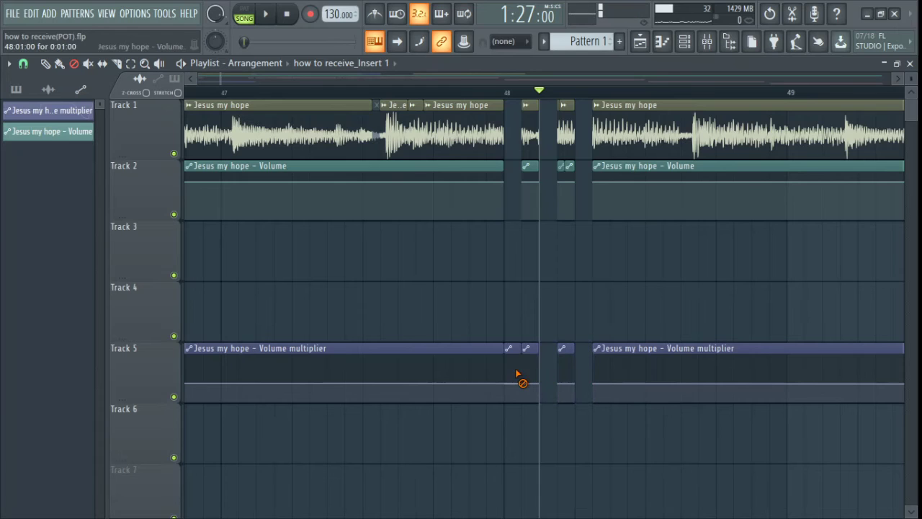
right_click(517, 375)
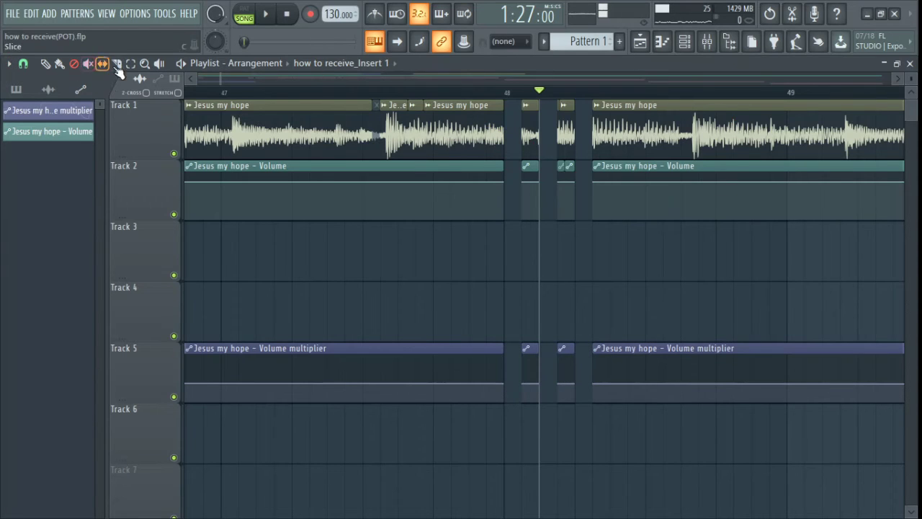
Select the clips on Tracks 1, 2 and 5 around bars 47 and 48 by drawing a region with the Select tool.
click(132, 65)
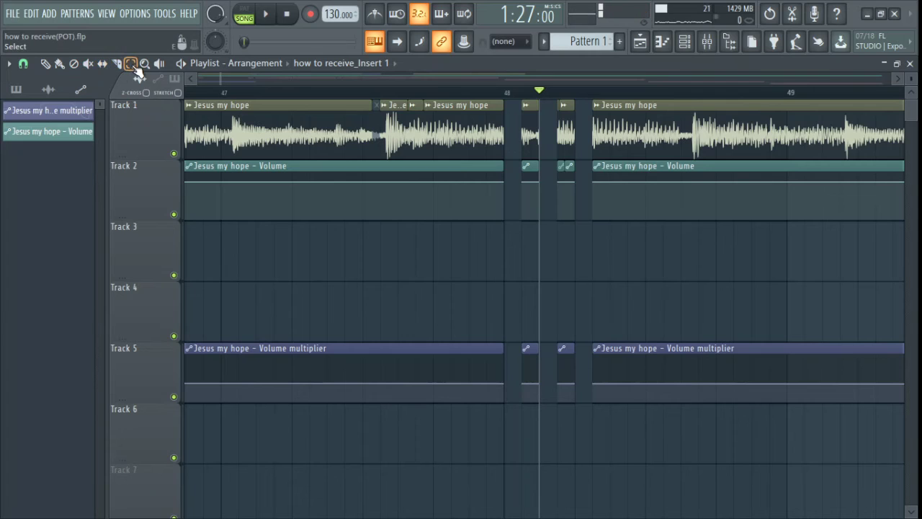
drag(204, 107, 595, 321)
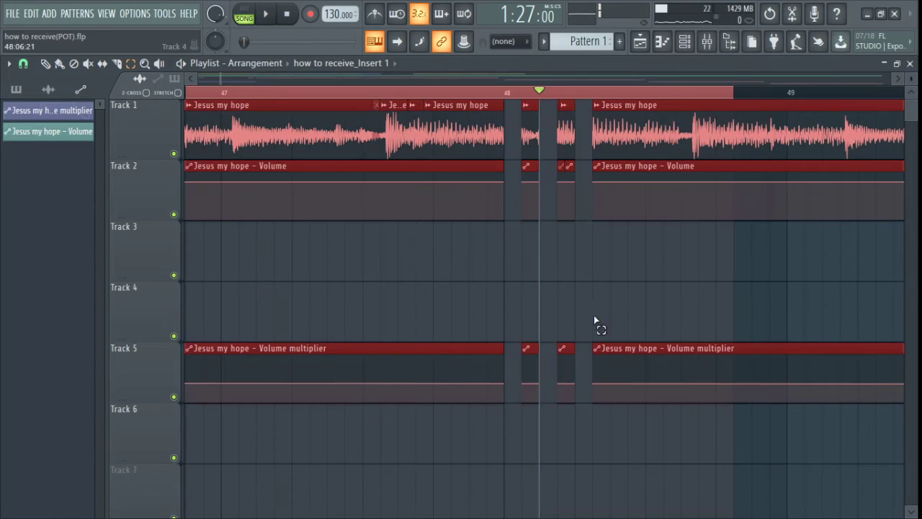
click(539, 157)
Select several time ranges around bars 47 and 48 along the timeline and clear the selection.
drag(201, 93, 660, 107)
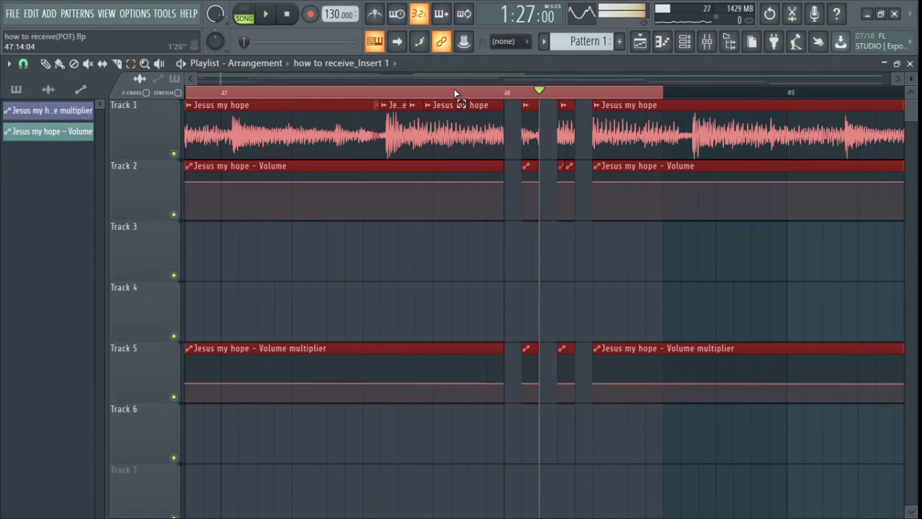
drag(454, 87, 408, 97)
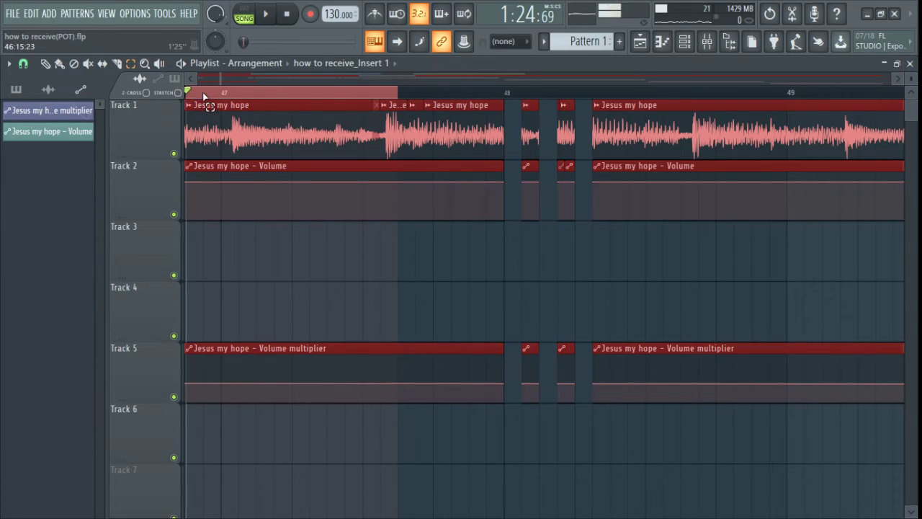
click(367, 95)
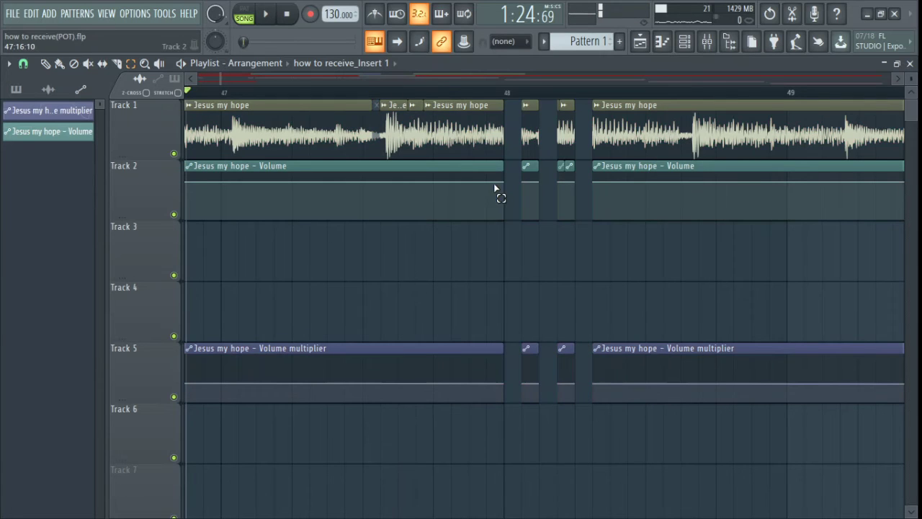
drag(212, 94, 737, 97)
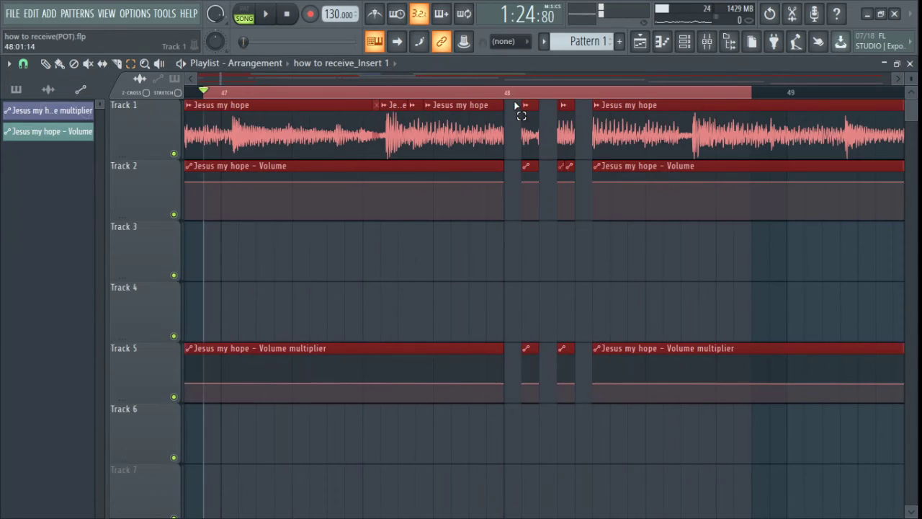
click(516, 99)
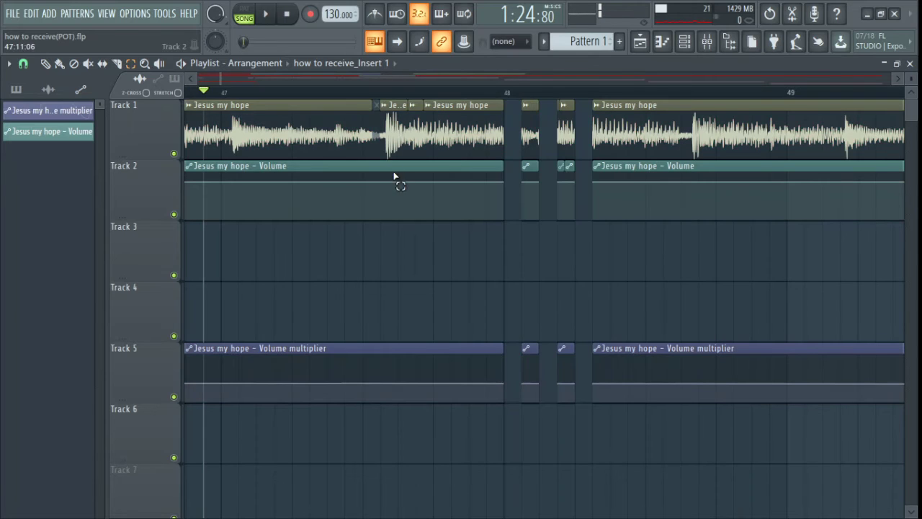
Move the first My love Jesus clip on Track 1 so that it starts at about bar 127.
drag(223, 80, 912, 79)
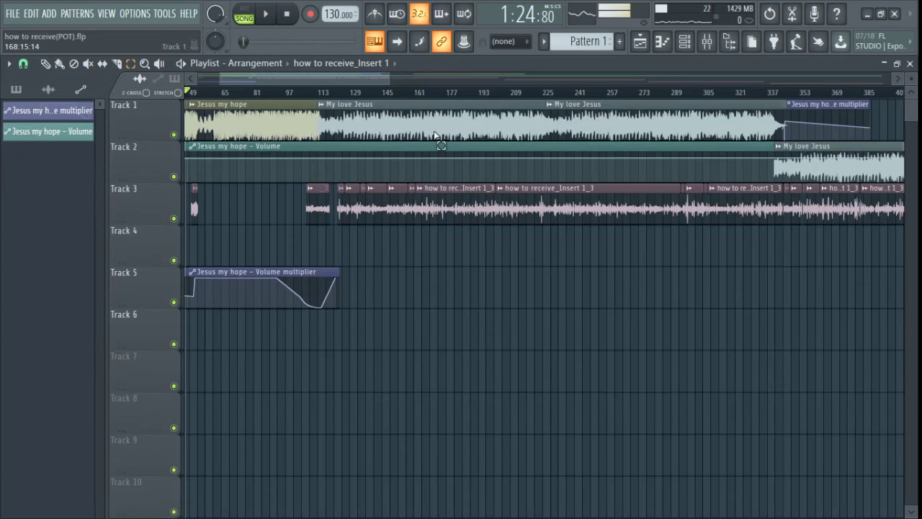
click(46, 64)
mouse_move(455, 124)
mouse_down()
mouse_move(514, 121)
mouse_move(444, 122)
mouse_move(469, 118)
mouse_up()
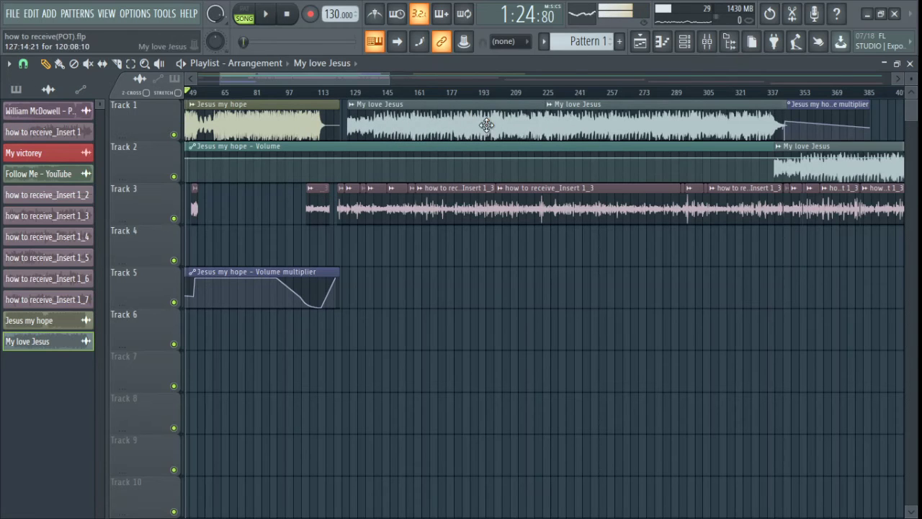
Select the clips on Tracks 1 to 3 between about bars 151 and 321 with the Select tool.
click(133, 67)
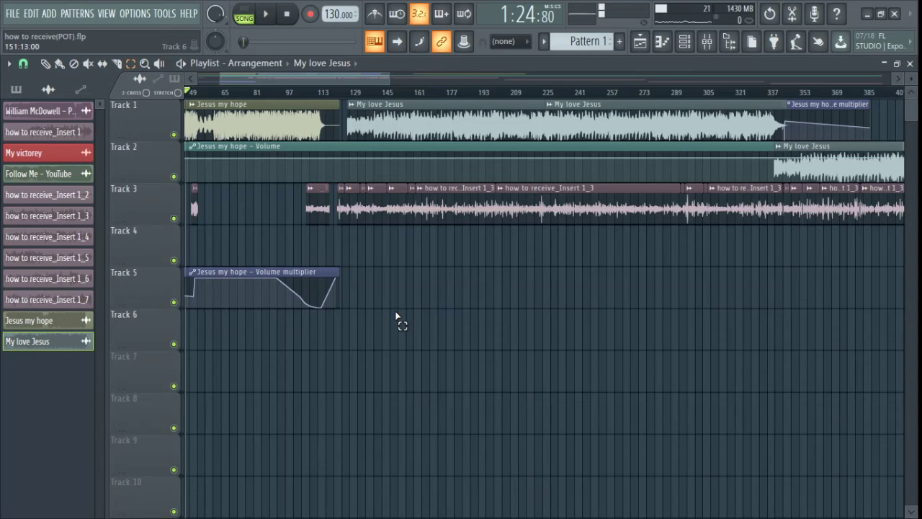
mouse_move(397, 319)
mouse_down()
mouse_move(406, 191)
mouse_move(482, 121)
mouse_move(739, 113)
mouse_up()
click(47, 64)
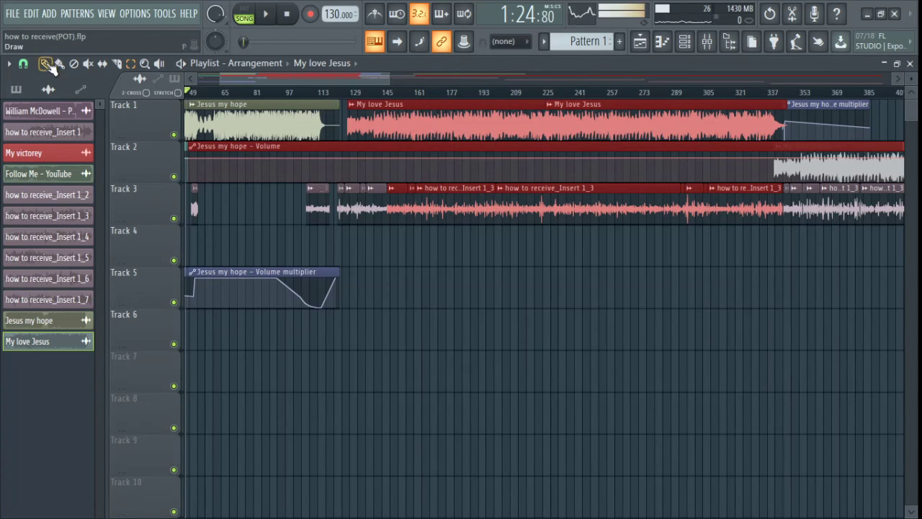
Group the selected clips on Tracks 1 to 3 and shift them together along the timeline.
click(14, 70)
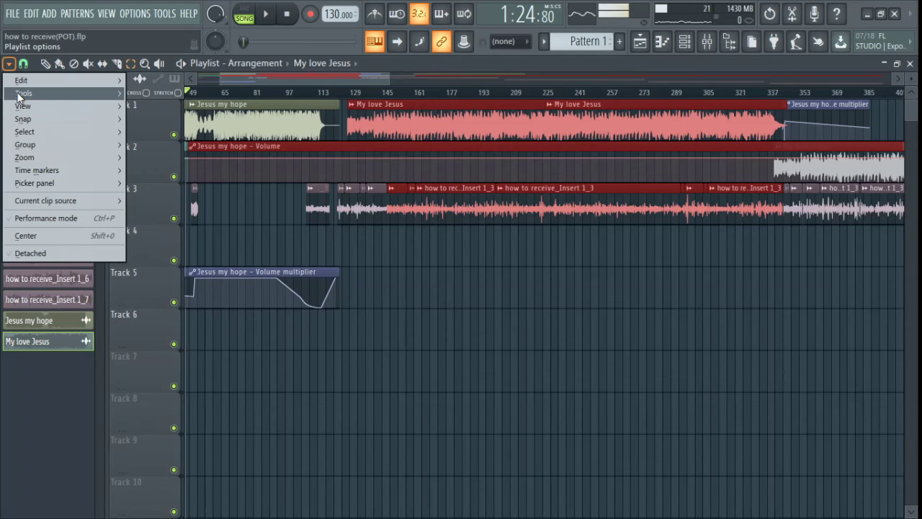
click(12, 77)
click(9, 63)
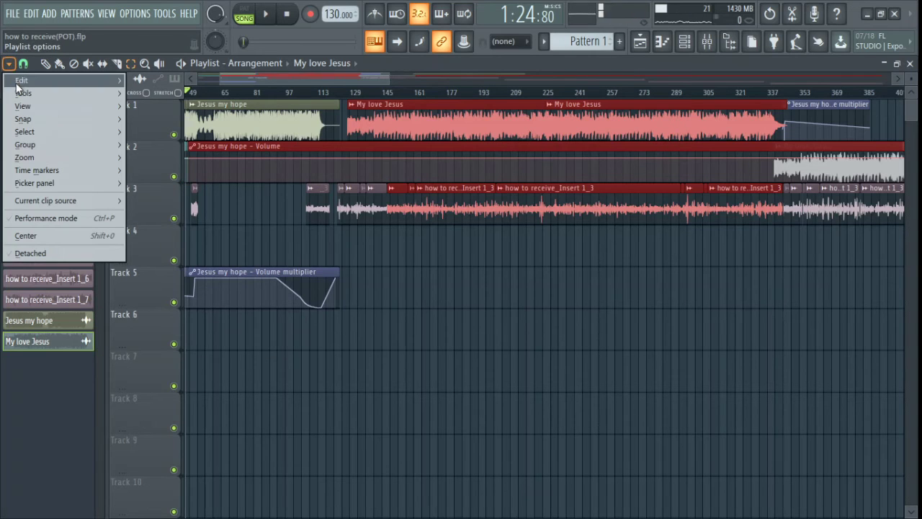
mouse_move(19, 91)
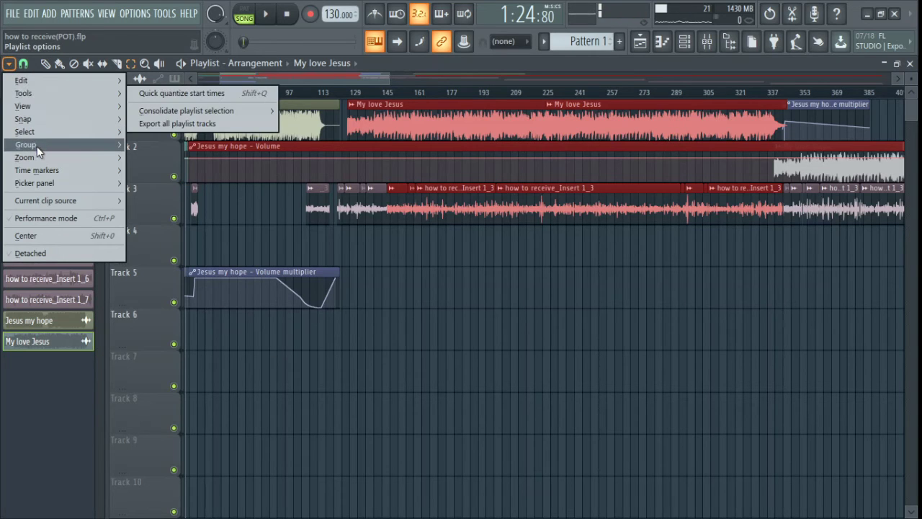
mouse_move(36, 145)
click(145, 146)
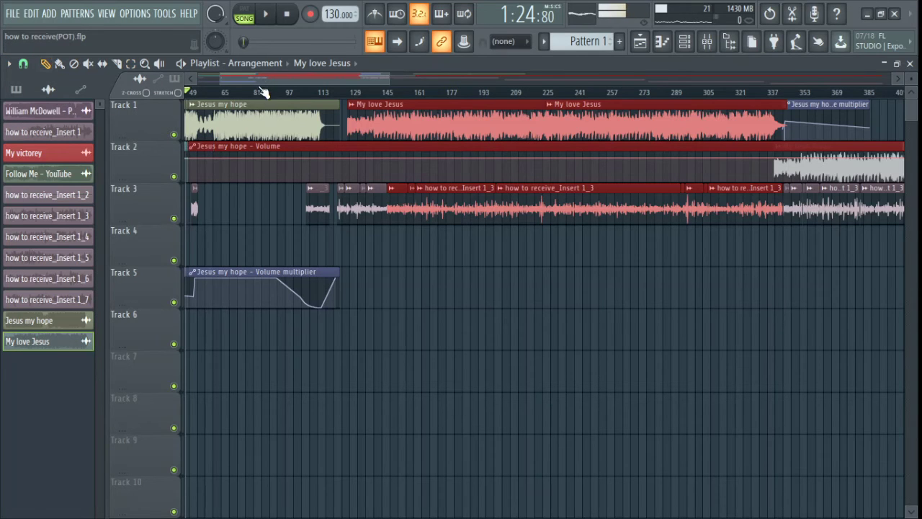
drag(424, 120, 484, 111)
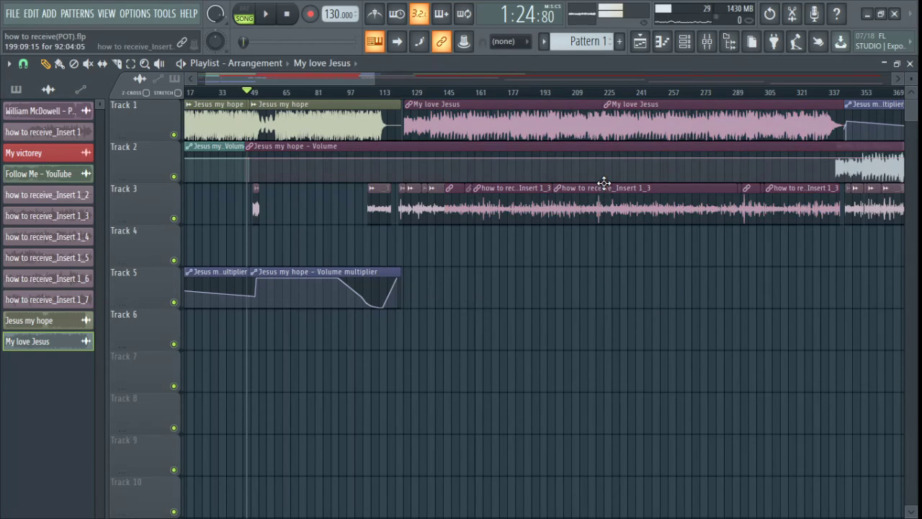
Undo the move and the grouping of the clips on Tracks 1 to 3, and clear the selection.
click(7, 64)
click(31, 13)
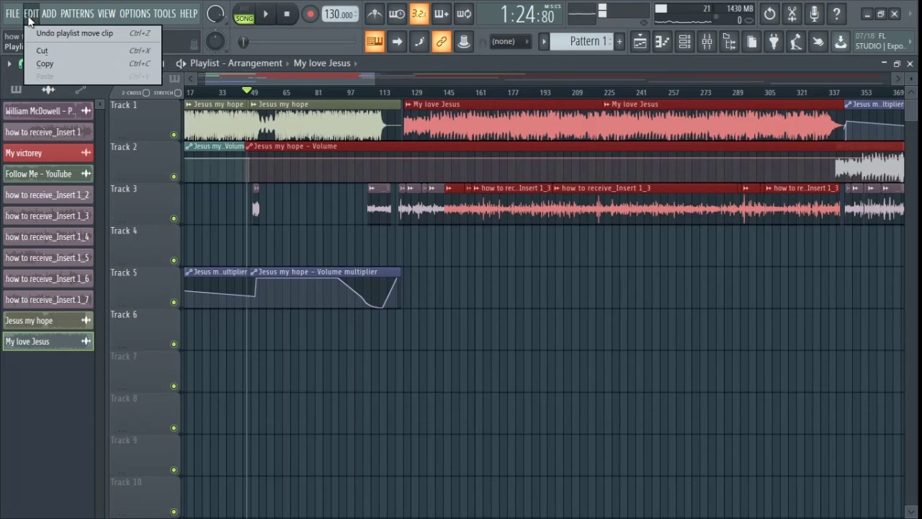
key(ctrl+z)
click(31, 13)
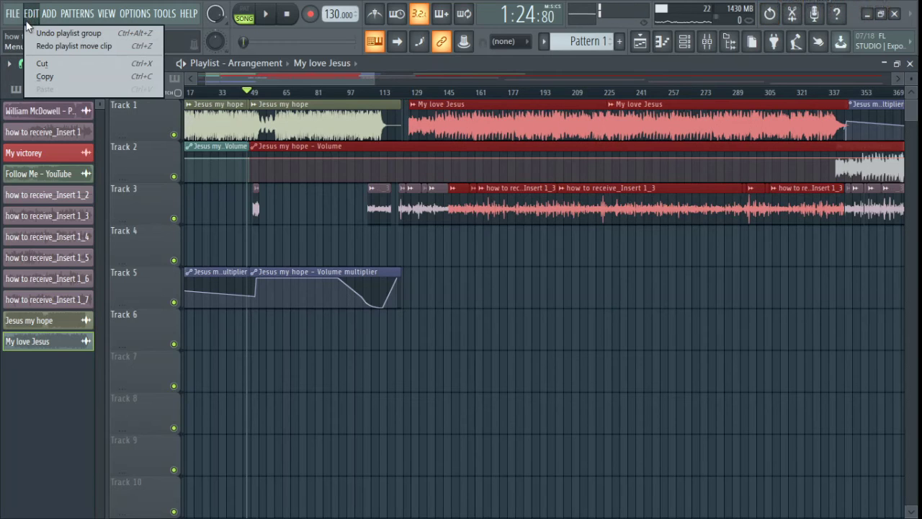
click(69, 33)
click(537, 285)
right_click(550, 288)
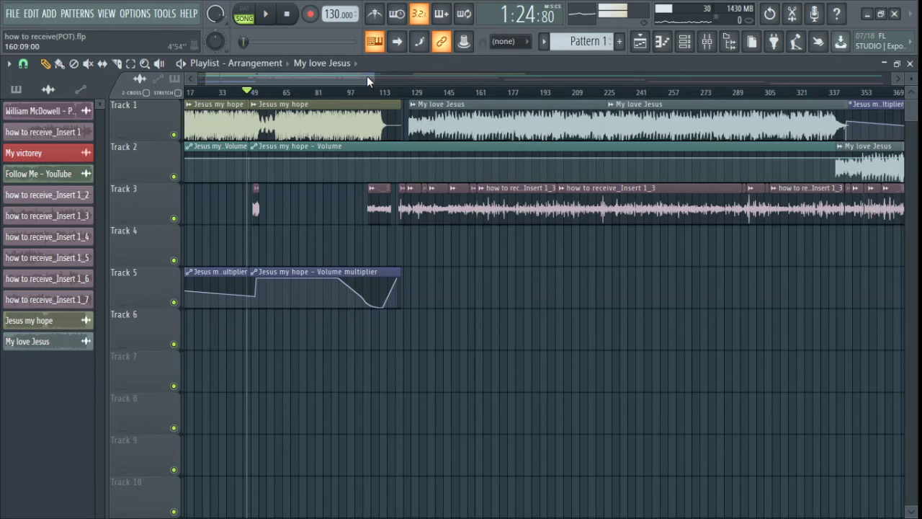
Select the clips on Tracks 1 to 3 between about bars 135 and 308 with the Select tool.
drag(420, 85, 425, 85)
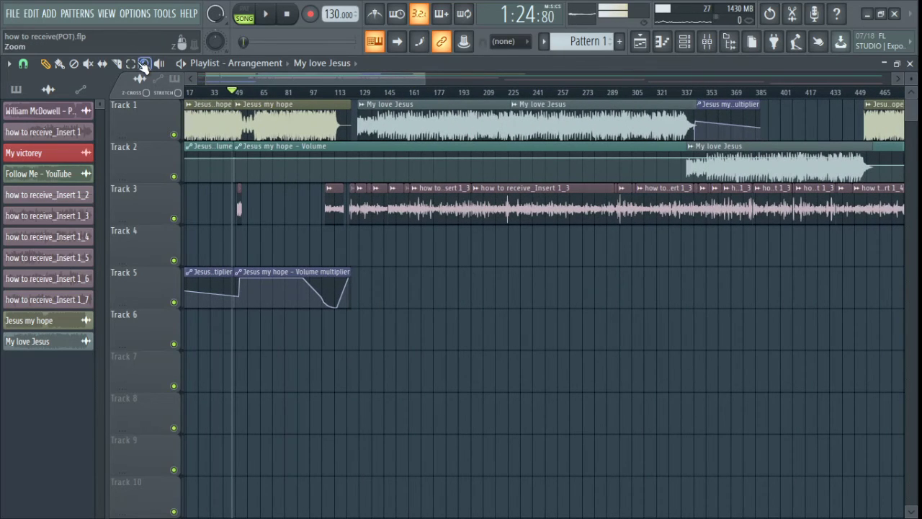
click(134, 66)
drag(375, 306, 640, 128)
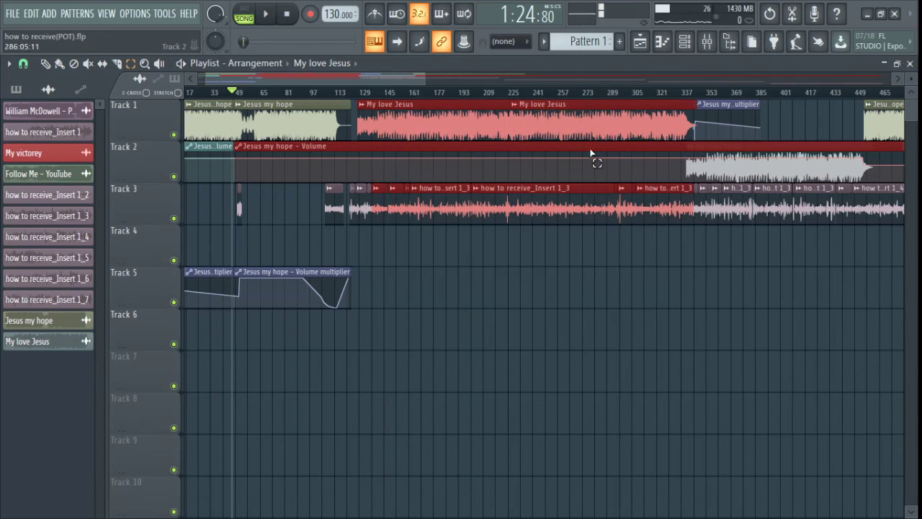
Look through the playlist's Edit commands available for the selected clips.
click(10, 64)
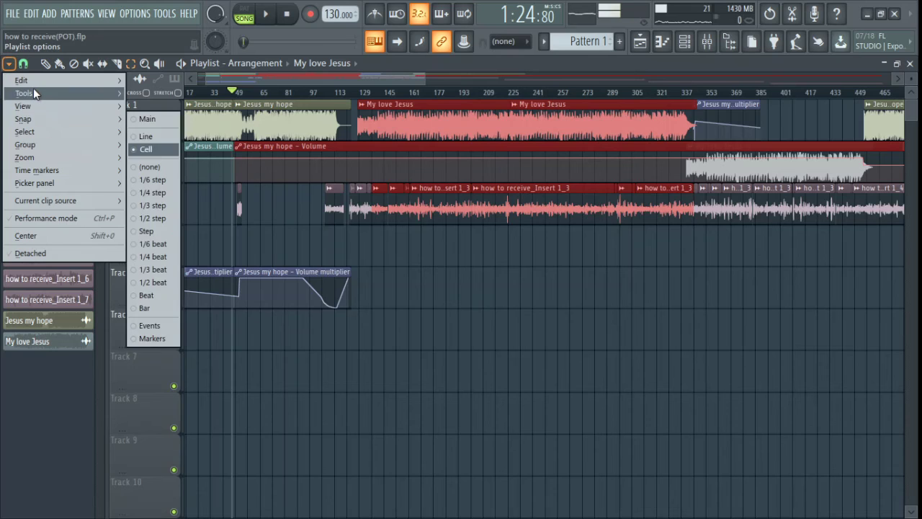
mouse_move(34, 93)
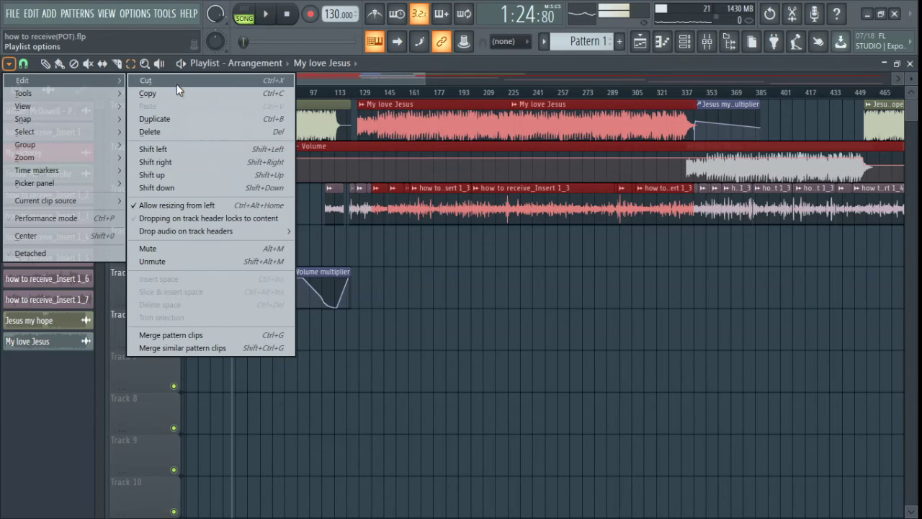
click(462, 77)
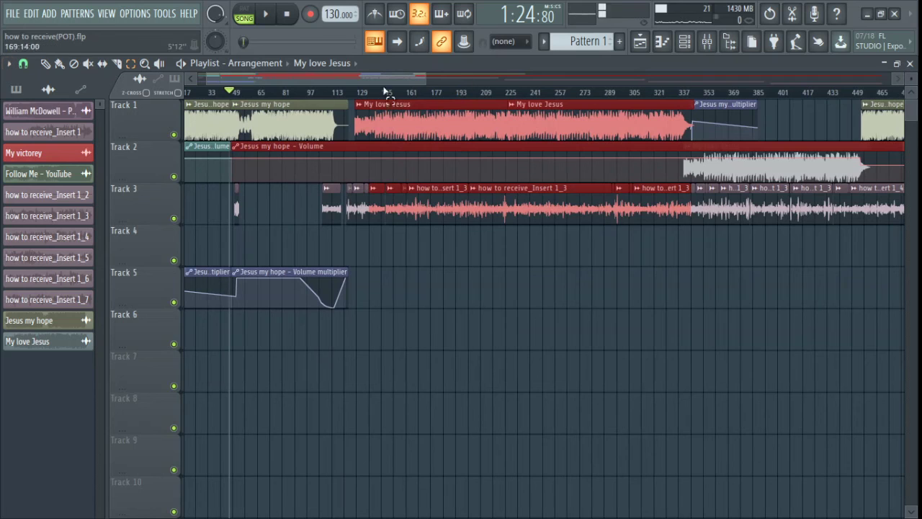
Zoom in on the empty area around Tracks 4 and 5 with the Zoom tool, trying several regions of the timeline.
click(146, 64)
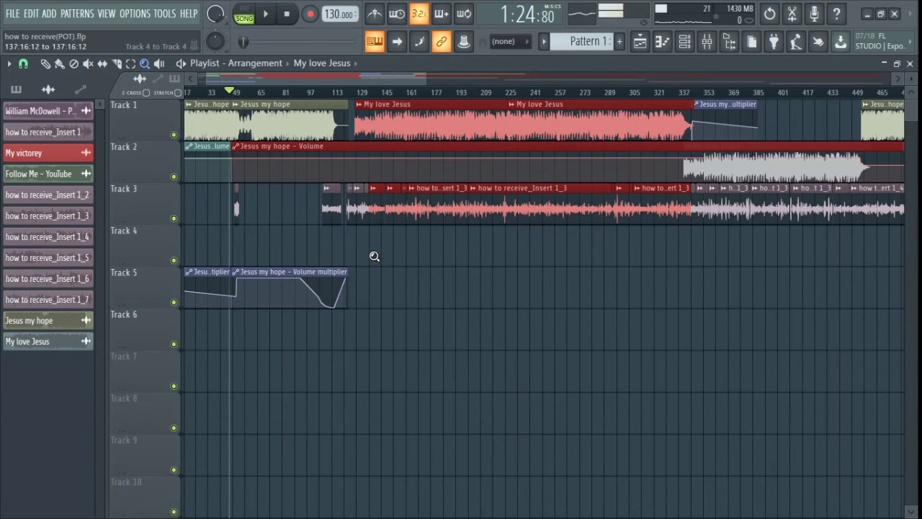
drag(374, 257, 680, 269)
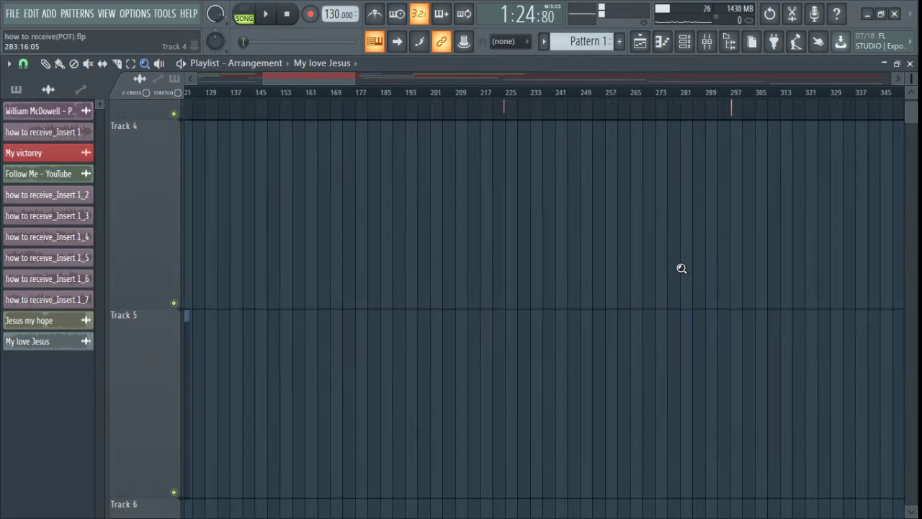
drag(532, 228, 107, 244)
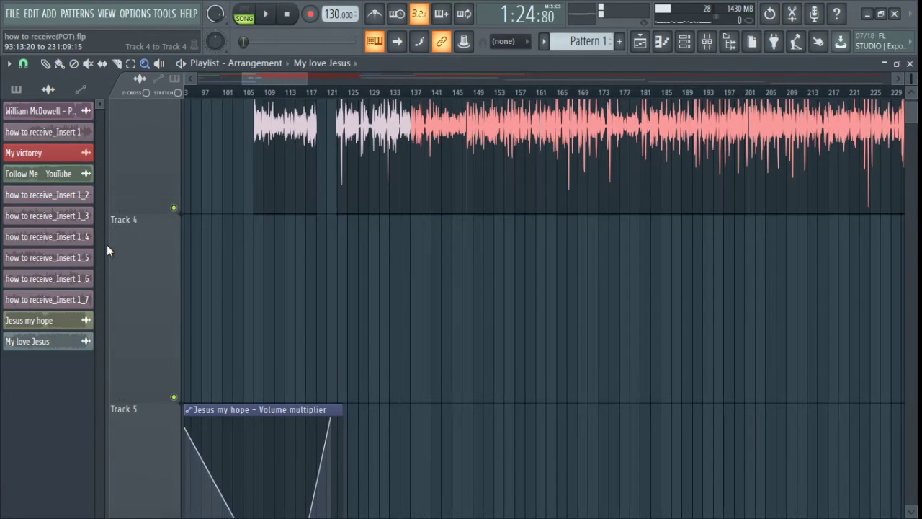
mouse_move(569, 239)
mouse_down()
mouse_move(574, 312)
mouse_move(904, 515)
mouse_up()
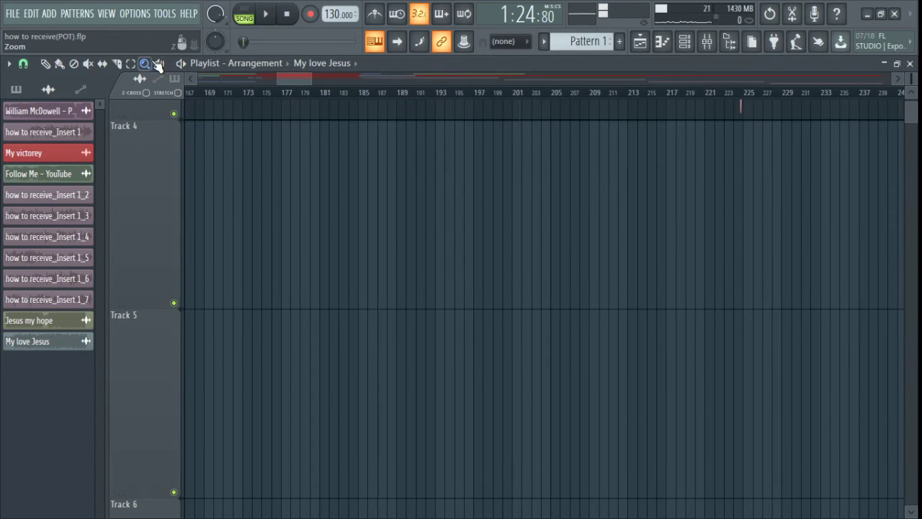
Adjust the horizontal zoom and track height, and zoom out to show the whole arrangement with the Zoom tool.
drag(309, 77, 282, 77)
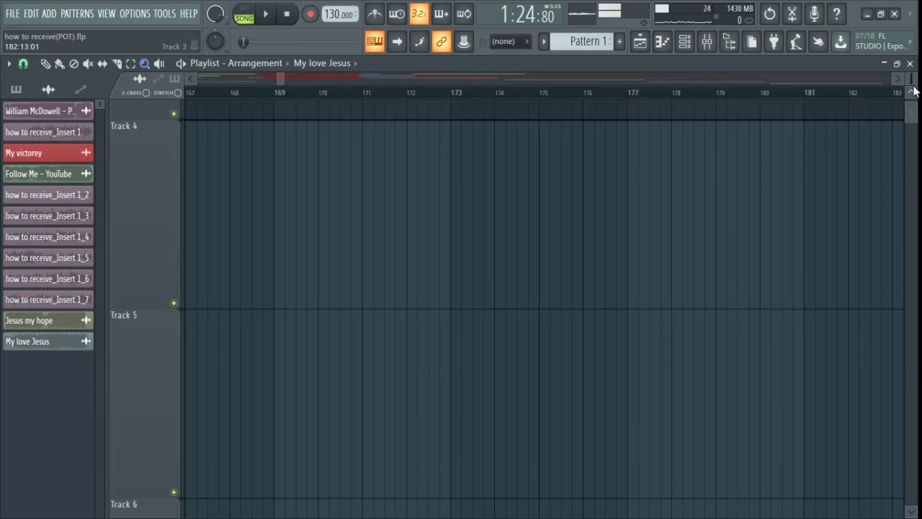
scroll(913, 90, down, 6)
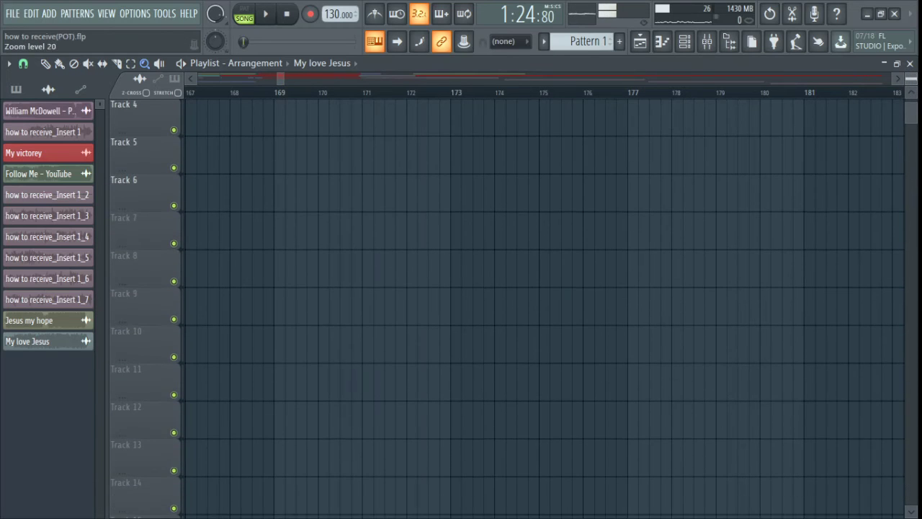
scroll(912, 108, up, 3)
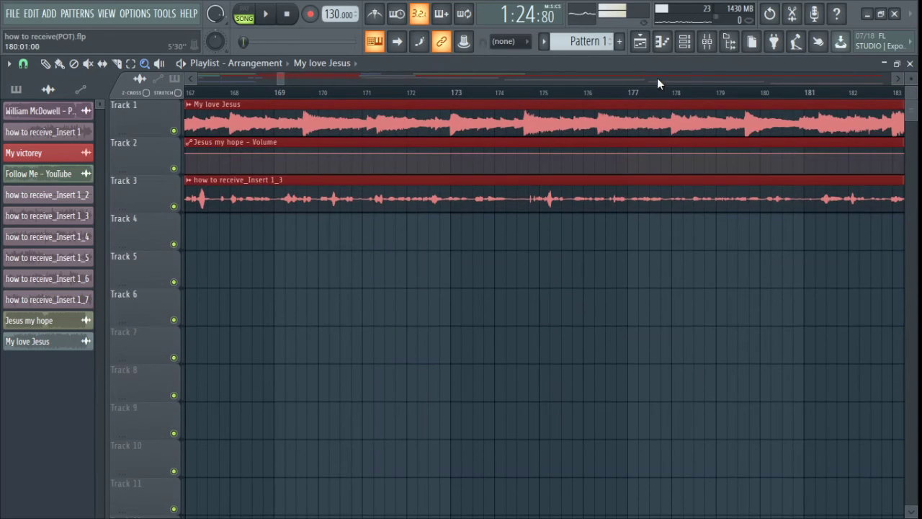
drag(305, 98, 330, 142)
right_click(317, 151)
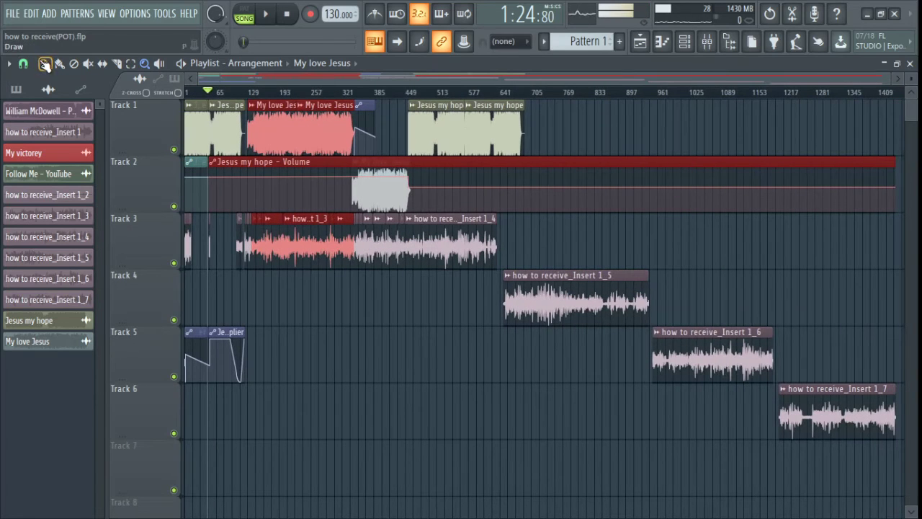
Zoom the timeline in to about bars 1 to 173 and reduce the track height, with the Draw tool active.
drag(890, 78, 916, 91)
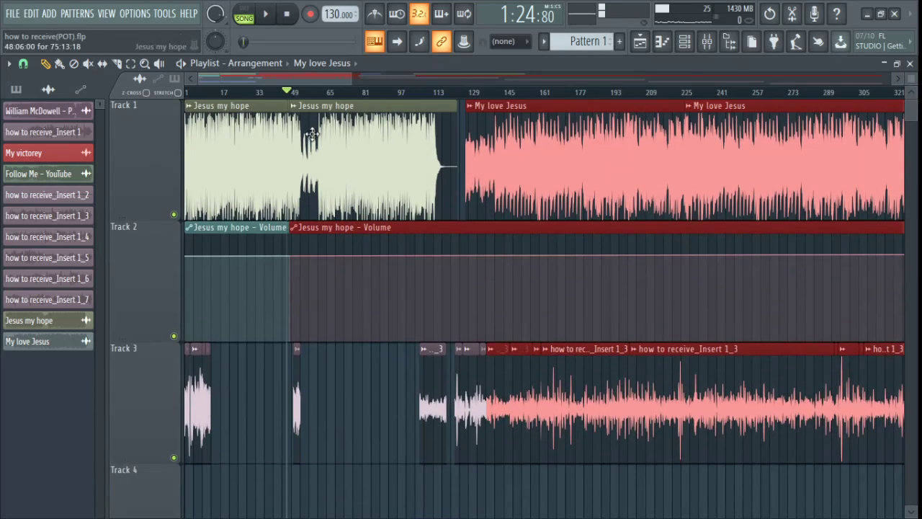
drag(354, 78, 357, 97)
mouse_move(913, 77)
mouse_down()
mouse_move(913, 101)
mouse_move(914, 52)
mouse_move(913, 94)
mouse_up()
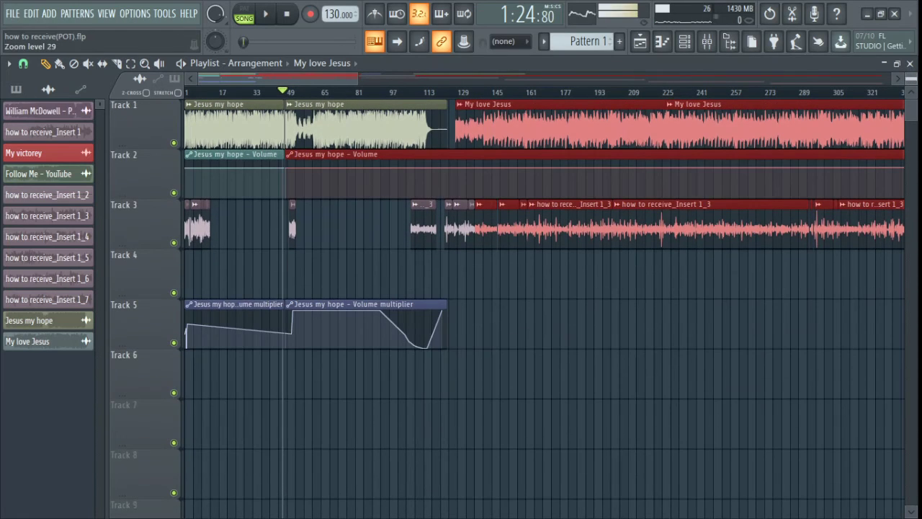
mouse_move(357, 78)
mouse_down()
mouse_move(863, 57)
mouse_move(289, 76)
mouse_move(373, 75)
mouse_move(354, 74)
mouse_up()
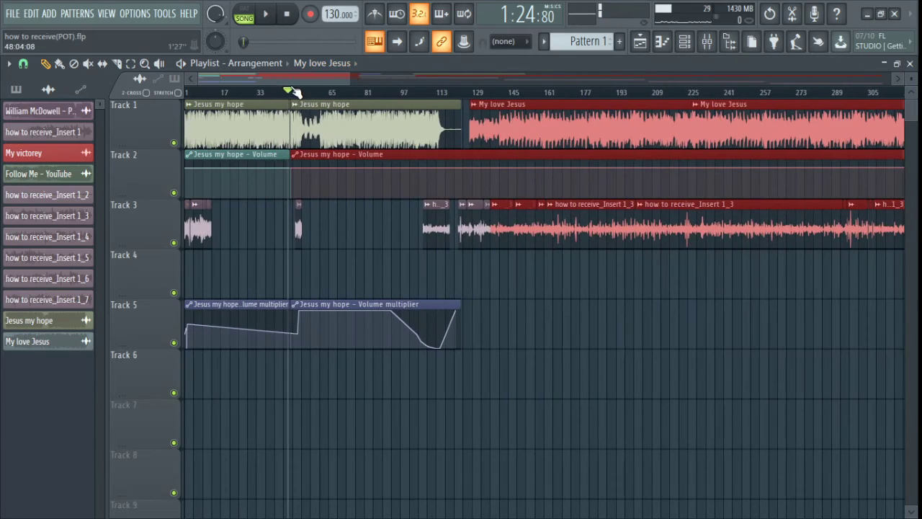
drag(350, 80, 285, 76)
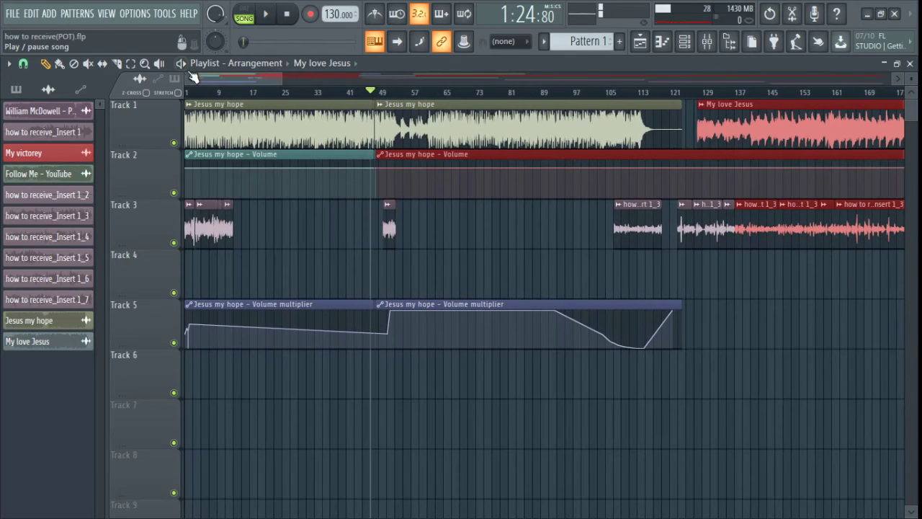
Return the playhead to the start of the song and play the opening briefly.
click(287, 17)
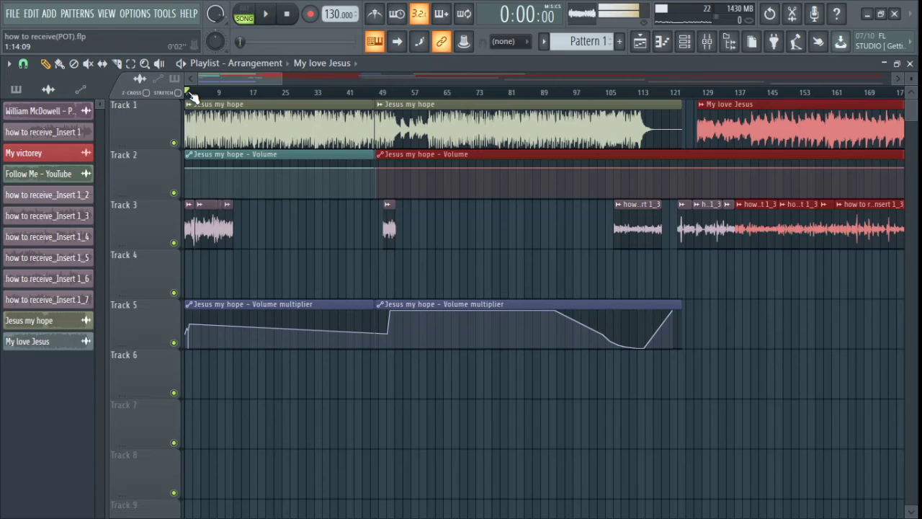
key(space)
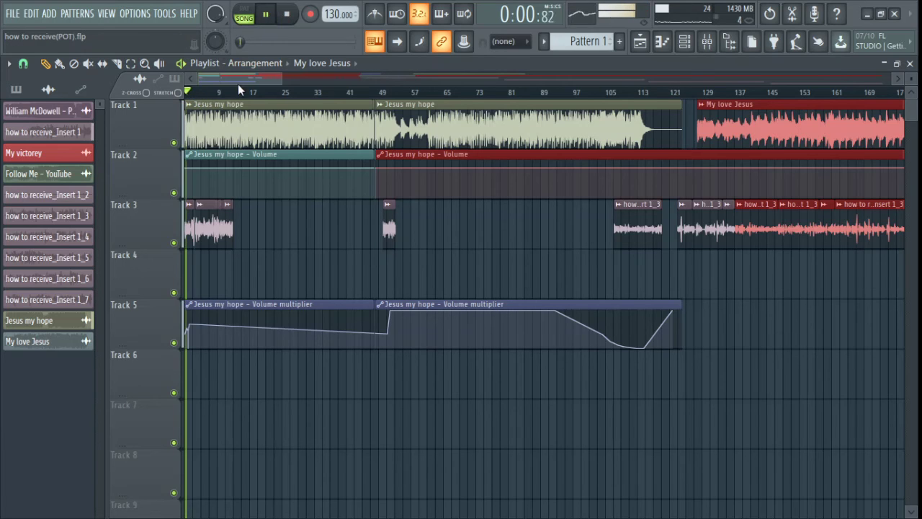
key(space)
mouse_move(189, 96)
mouse_down()
mouse_move(338, 91)
mouse_move(376, 105)
mouse_move(179, 100)
mouse_up()
Play the song briefly from about bar 89 and return the playhead to the start.
click(543, 93)
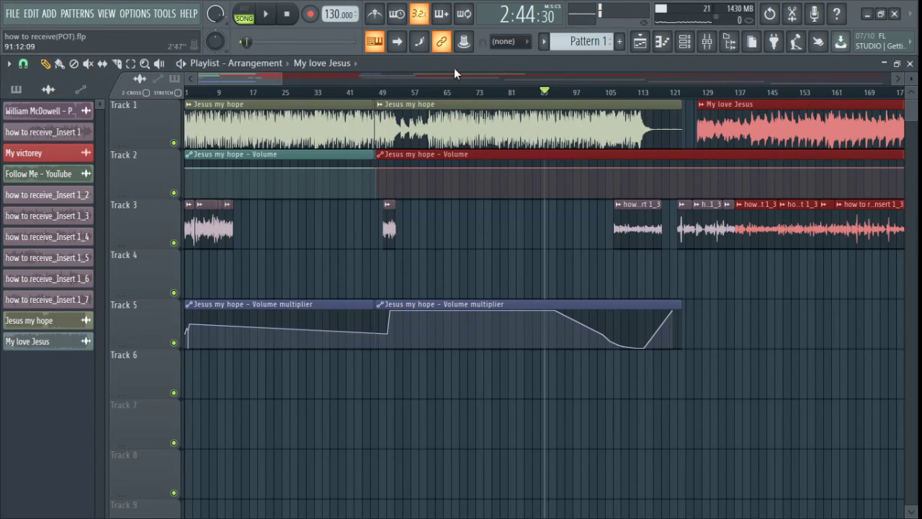
click(266, 15)
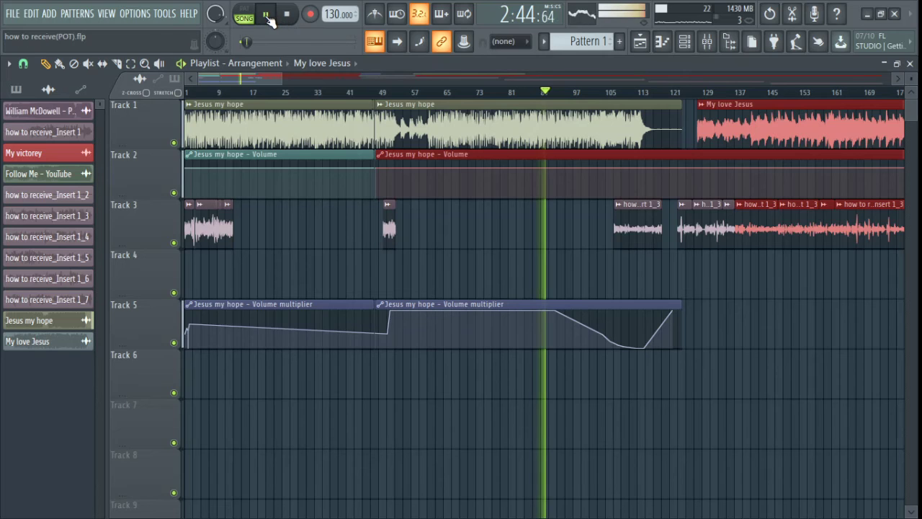
click(286, 14)
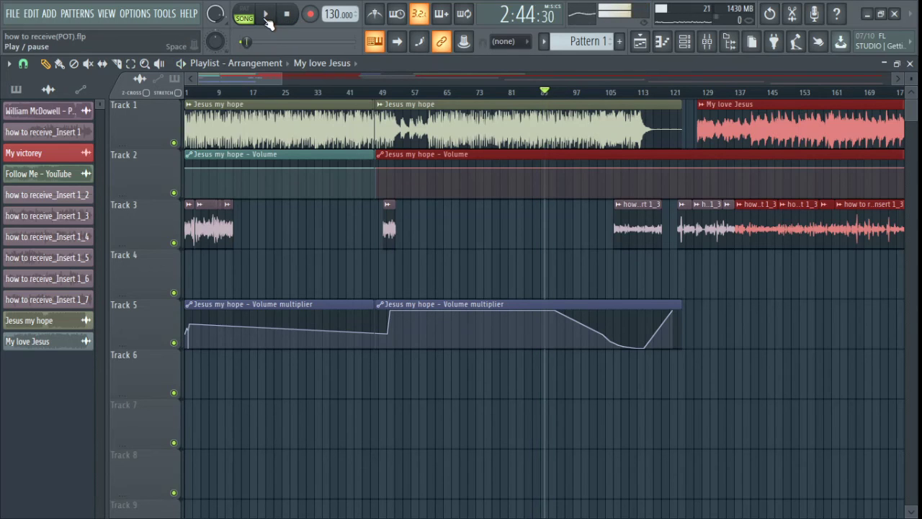
click(267, 16)
click(287, 16)
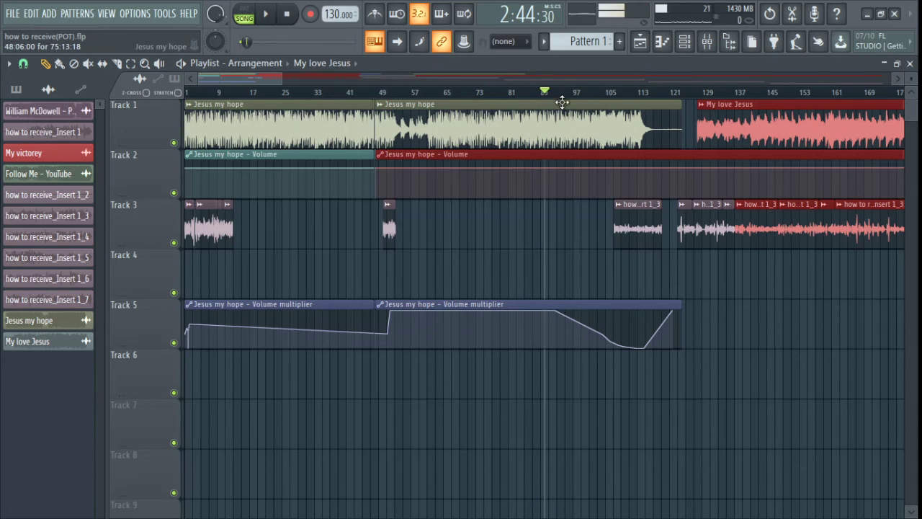
click(289, 16)
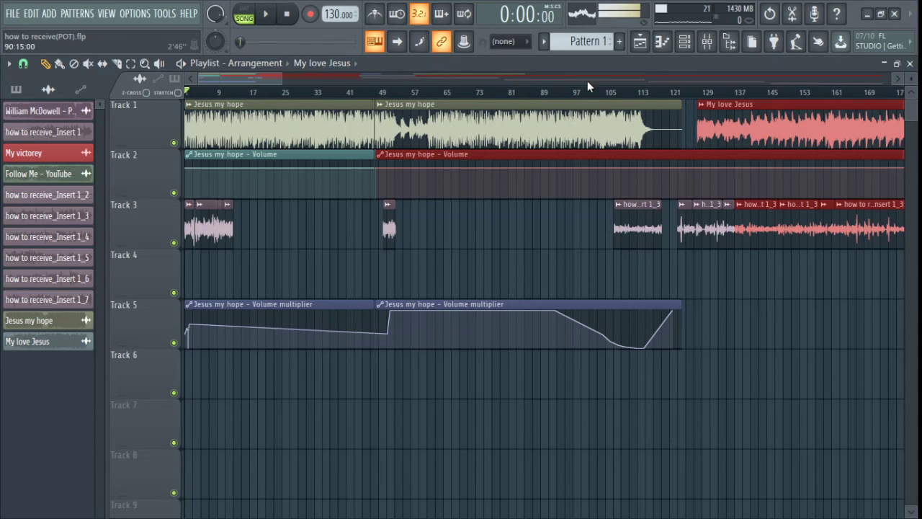
Move the playhead to about bars 125, 37 and 107, play briefly from there, and stop at the song start.
click(691, 93)
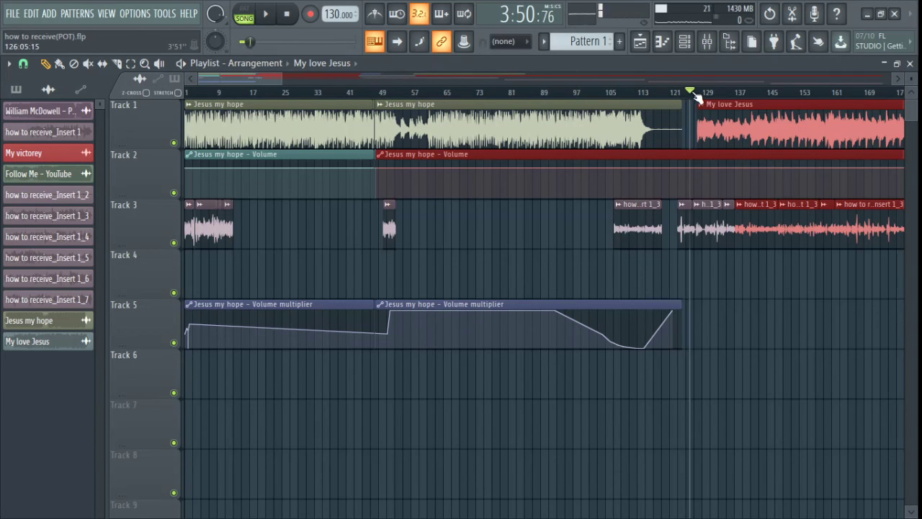
click(333, 95)
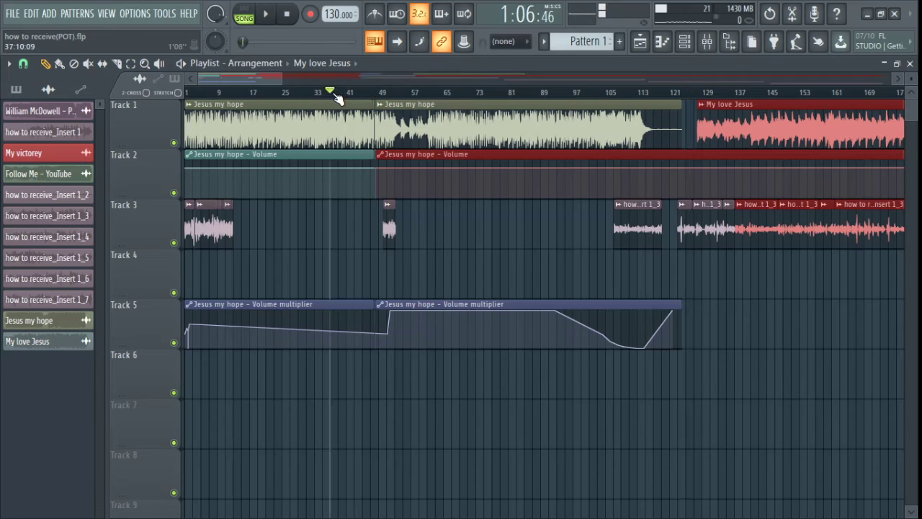
click(618, 95)
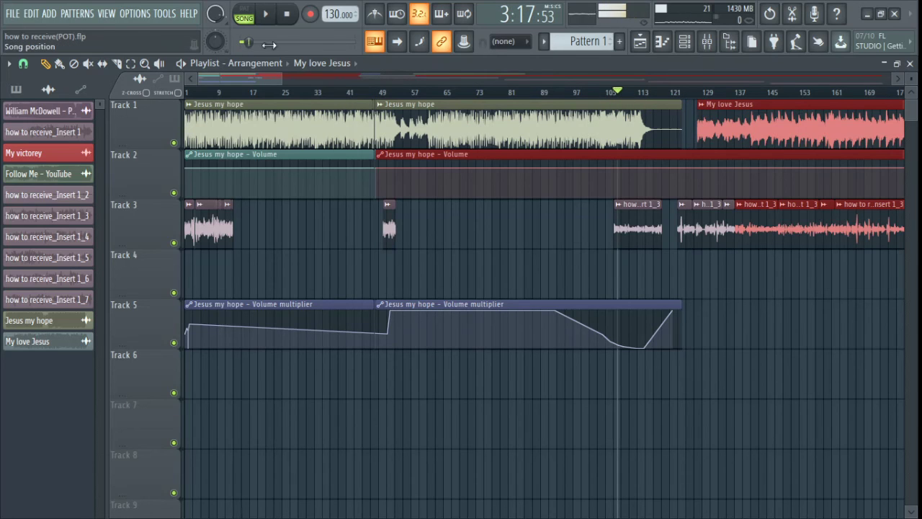
click(265, 14)
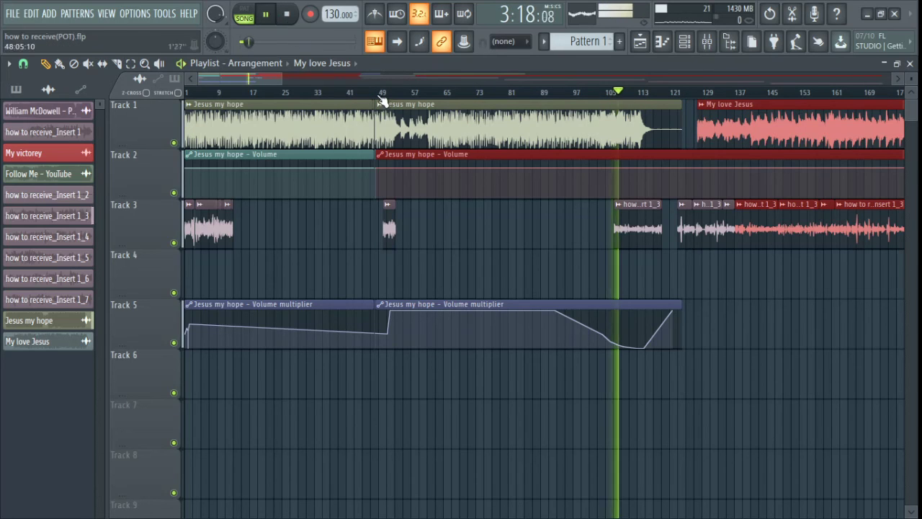
click(290, 19)
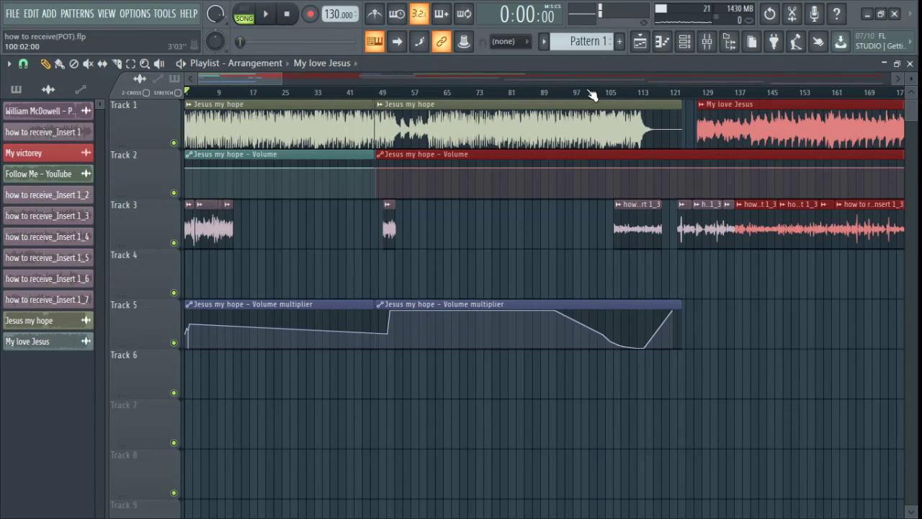
Add steps for how to receive_Insert 1_2, My victorey and the William McDowell channel in the Channel rack, and play the song briefly.
click(684, 41)
click(661, 184)
click(564, 144)
click(737, 103)
key(space)
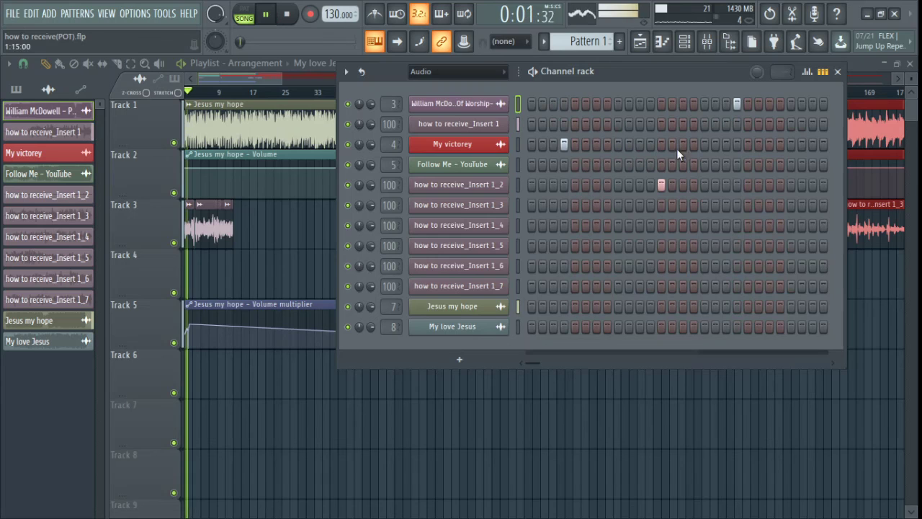
key(space)
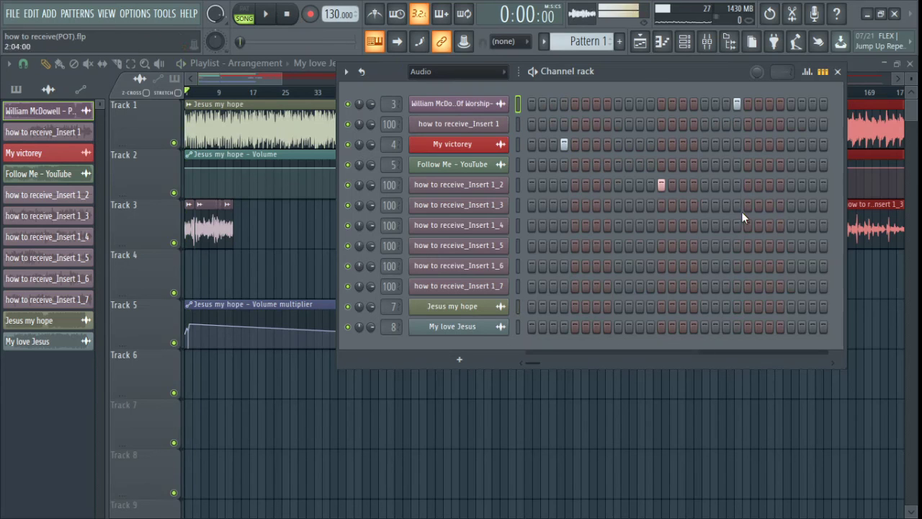
Clear the three added steps in the Channel rack, look along the step grid, and close the rack.
click(661, 184)
click(564, 143)
click(736, 103)
drag(533, 364, 751, 349)
drag(821, 363, 501, 365)
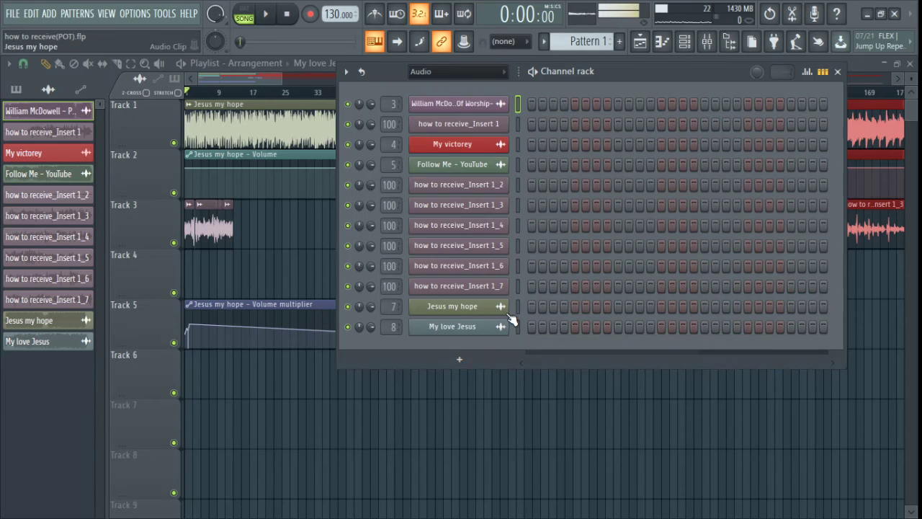
click(837, 71)
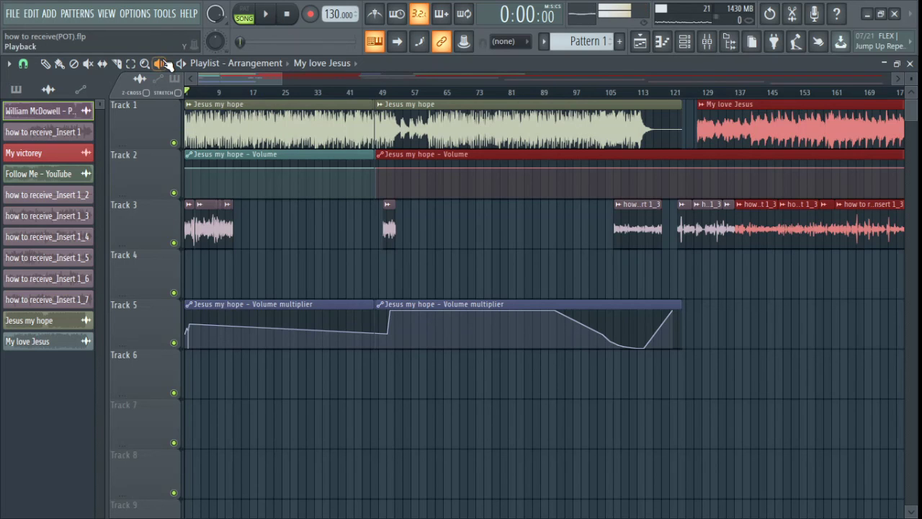
Audition the first Jesus my hope clip on Track 1 from about bar 21 with the Playback tool.
click(263, 120)
key(space)
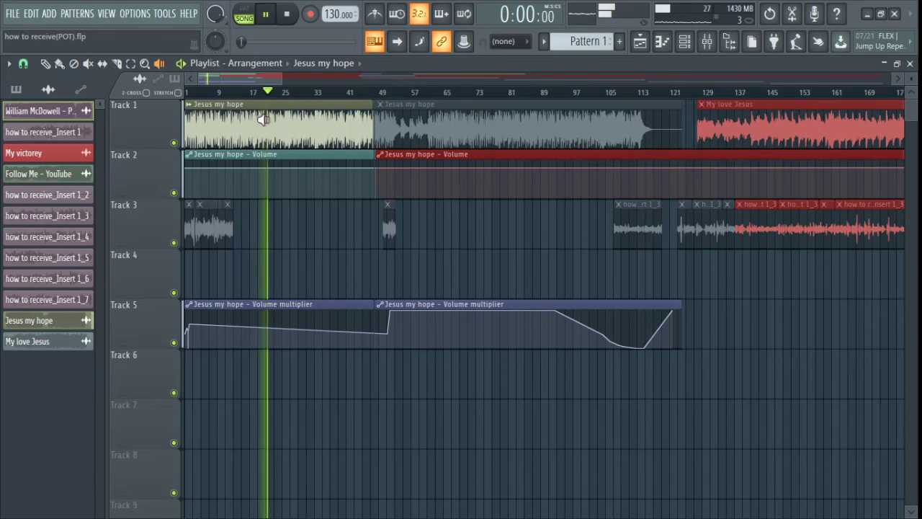
key(space)
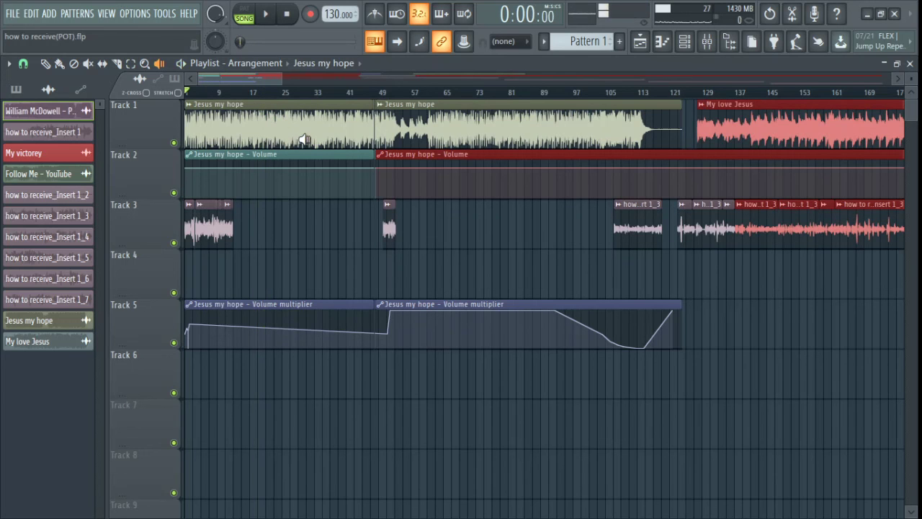
Audition the how to receive_Insert 1 clip near bar 49 and the Insert 1_3 clip near bar 105 on Track 3 with the Playback tool.
click(385, 229)
key(space)
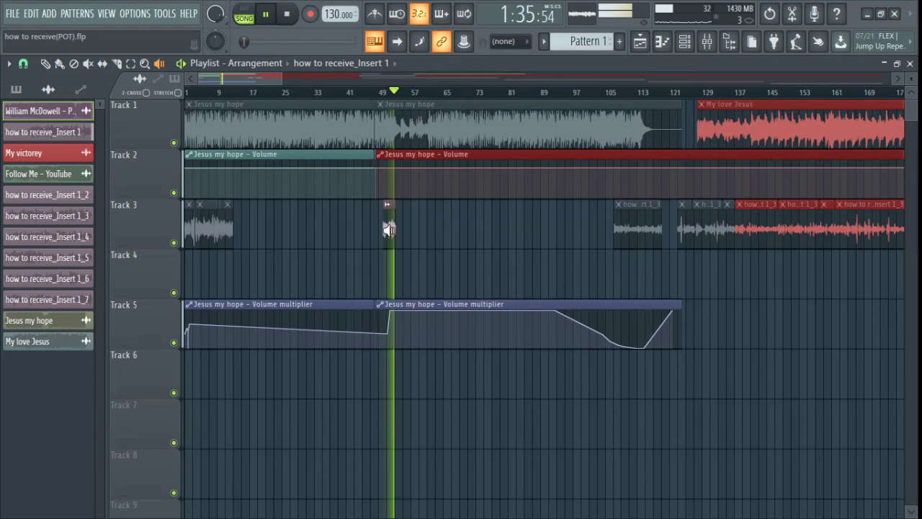
key(space)
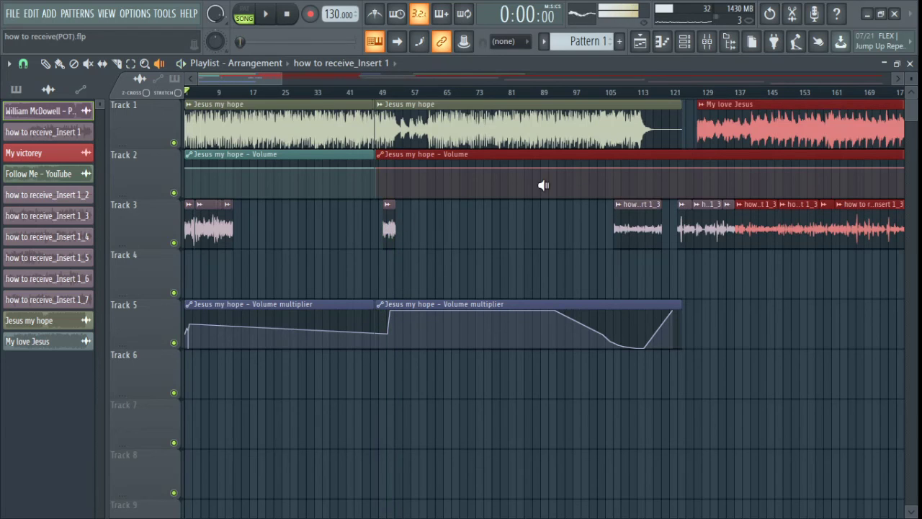
click(616, 229)
key(space)
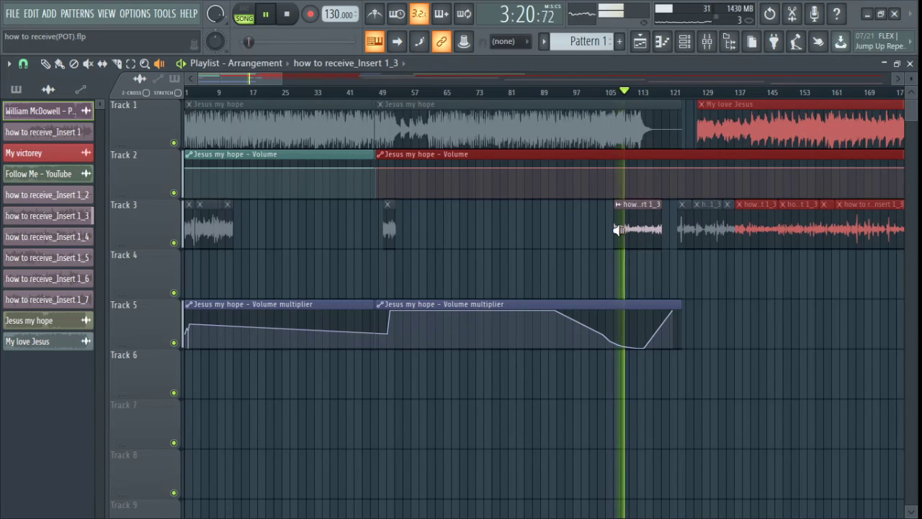
key(space)
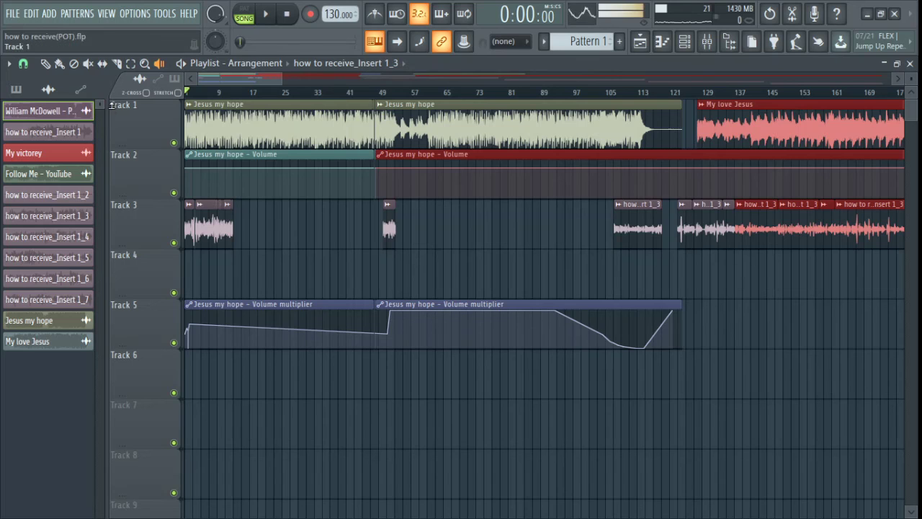
Play and pause the song repeatedly from its start using the playlist's own playback control.
click(184, 66)
click(184, 67)
click(184, 67)
click(184, 66)
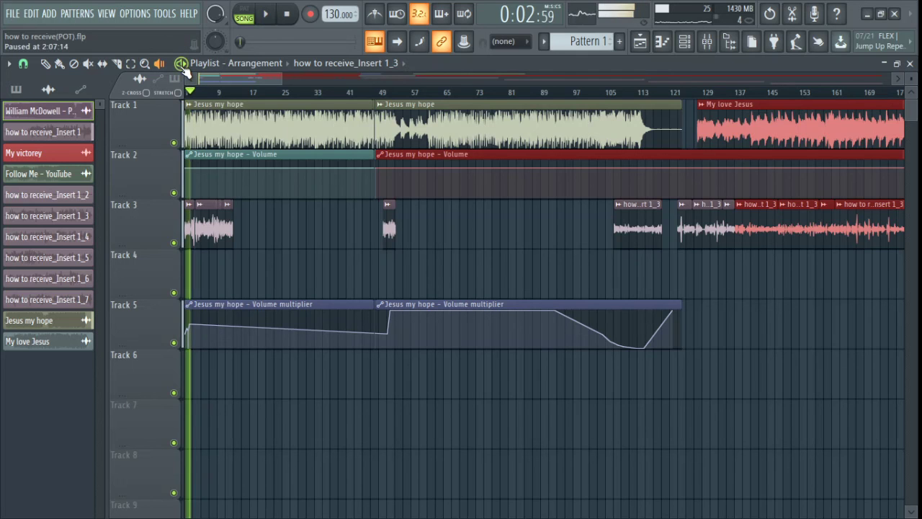
click(184, 66)
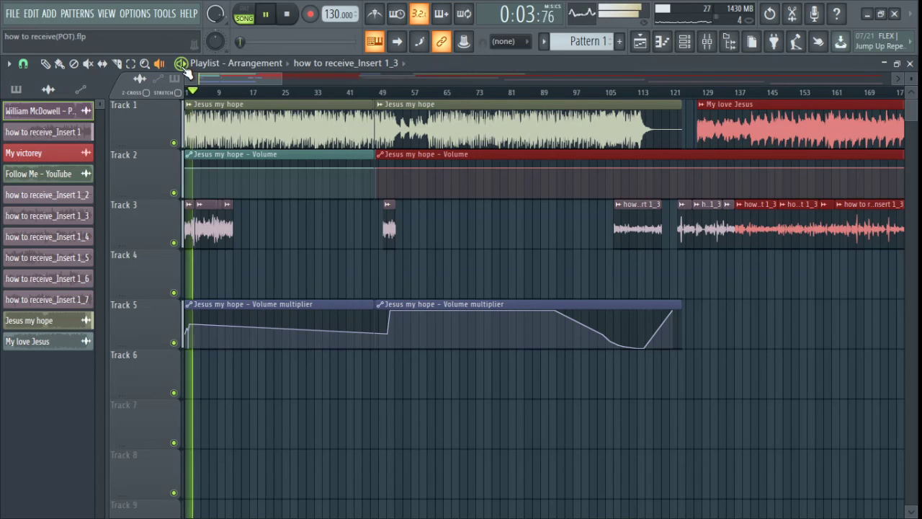
click(184, 66)
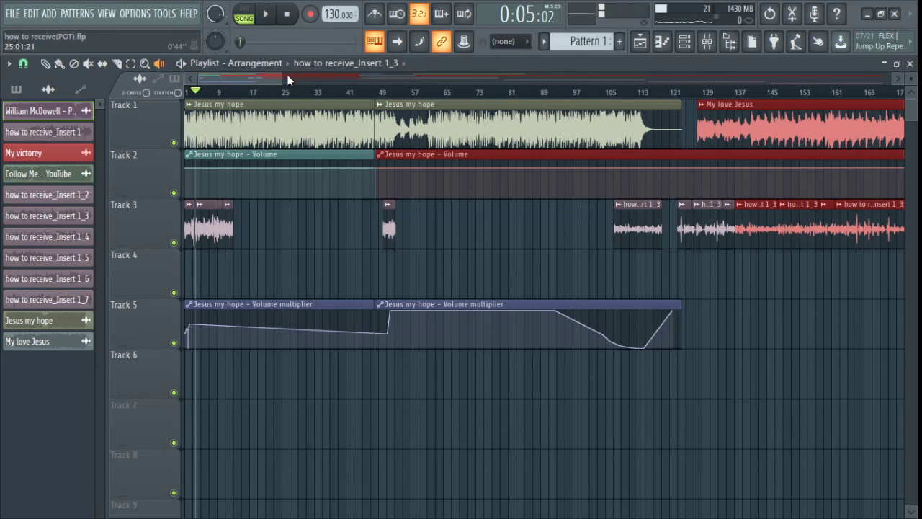
Play the opening bars in a closer view, move the playhead to about bar 17, and stop playback.
drag(287, 76, 258, 80)
scroll(223, 81, up, 5)
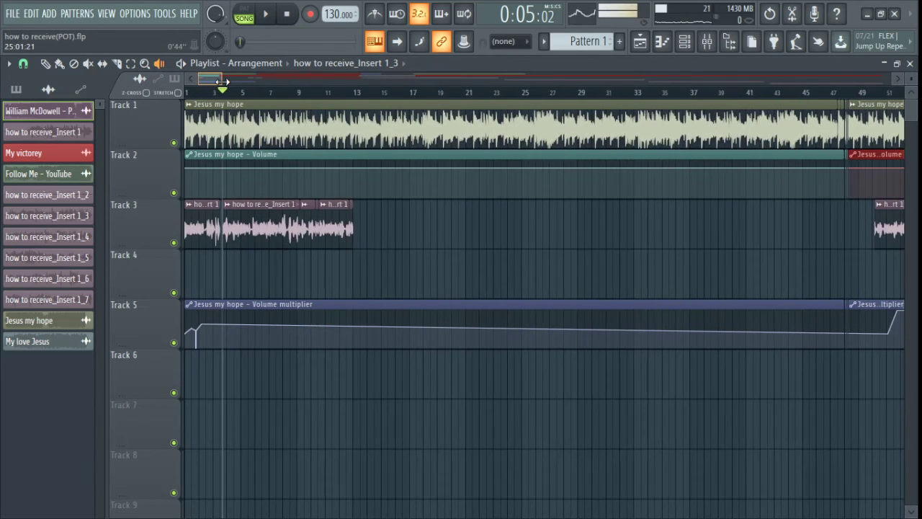
click(272, 18)
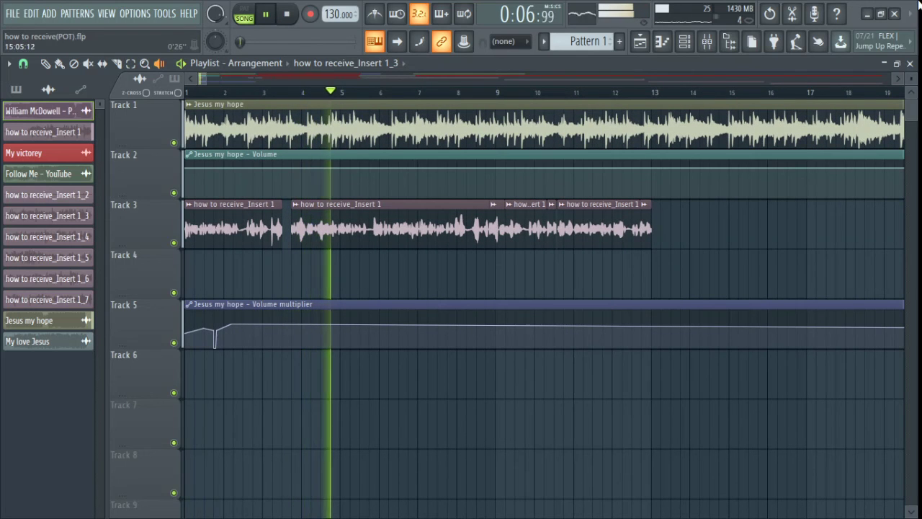
click(811, 92)
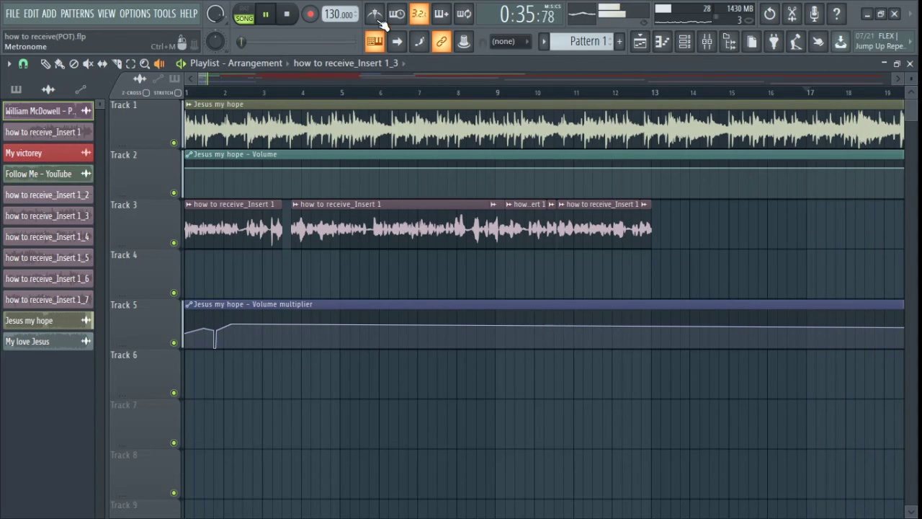
click(287, 15)
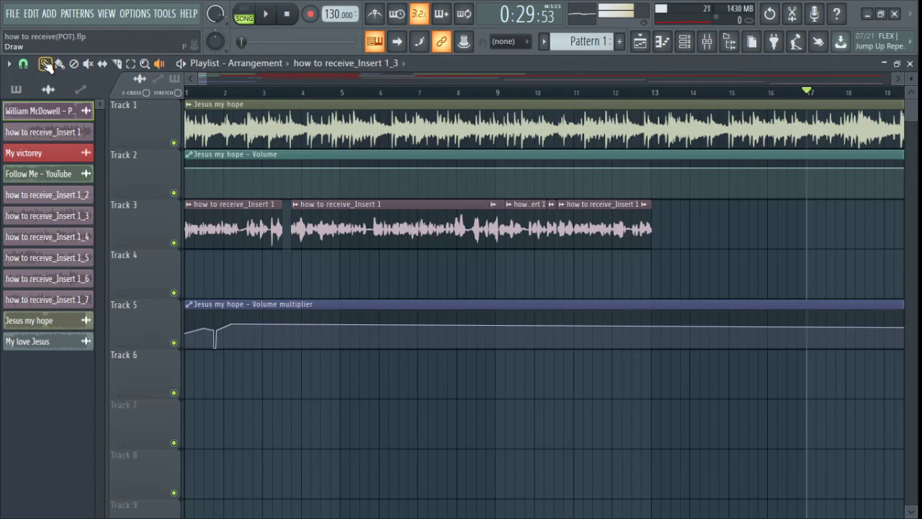
Turn on auto-scrolling, play the song from about bar 17 with the view following, stop, and turn auto-scrolling off.
click(402, 46)
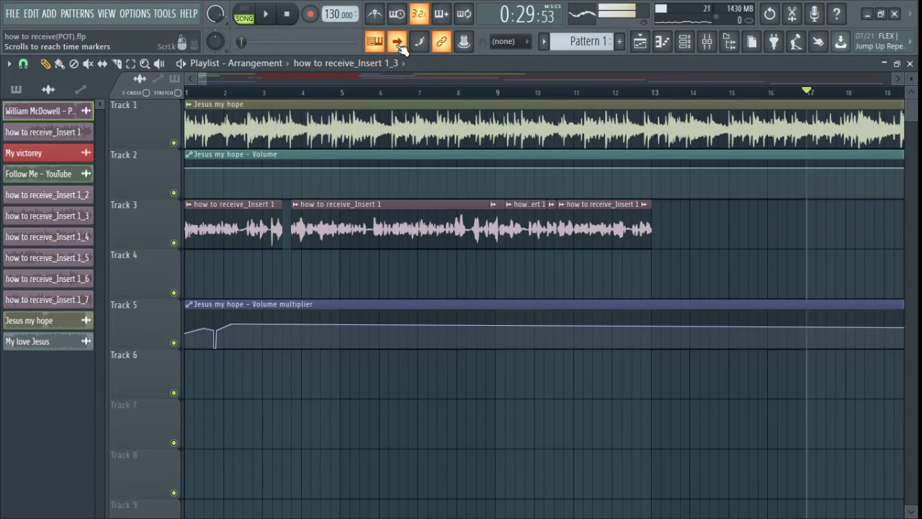
click(266, 16)
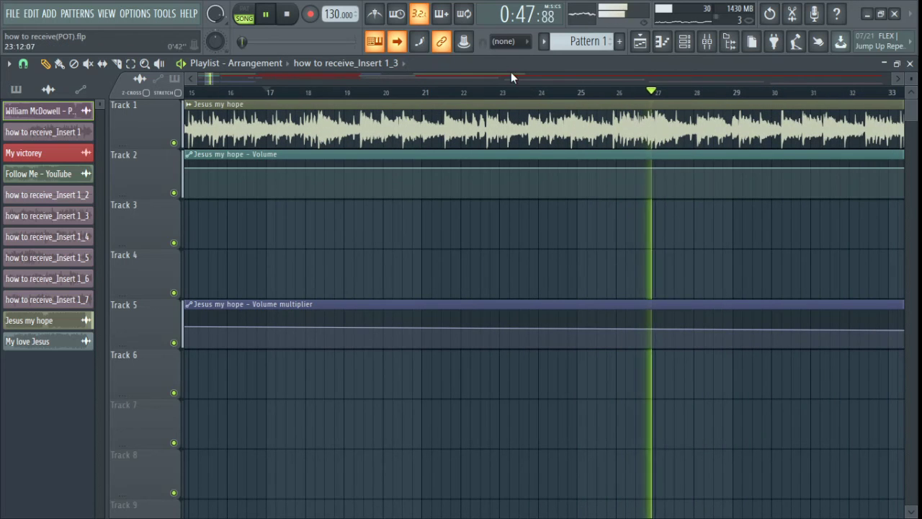
click(286, 14)
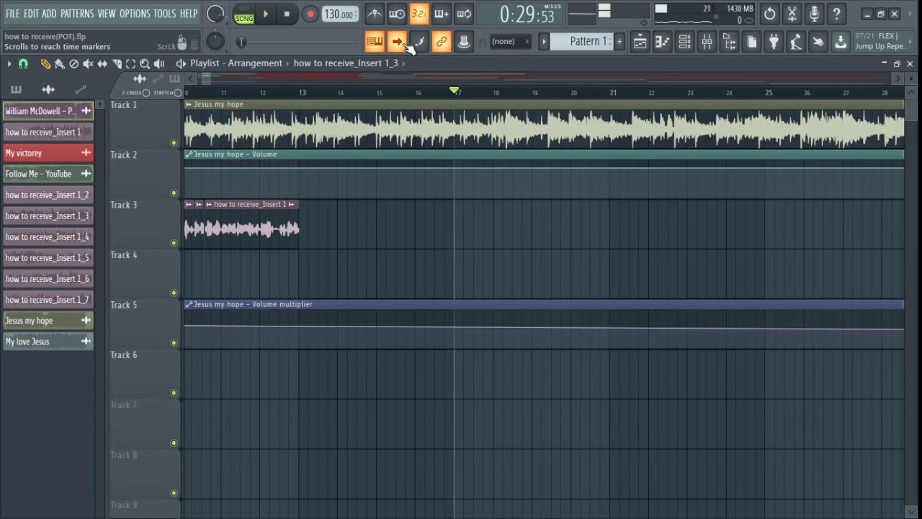
click(408, 44)
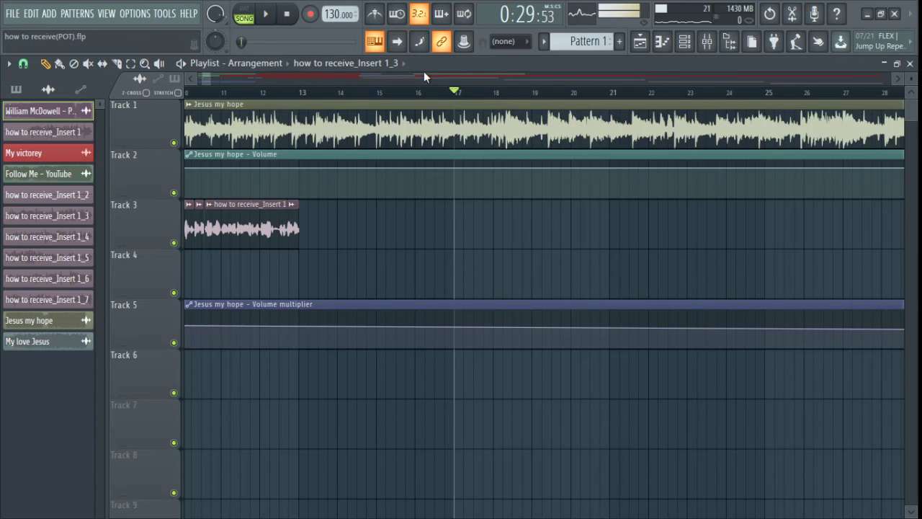
Switch the typing keyboard to piano mode off and back on, and show bars 10 to 49 in the playlist.
click(374, 41)
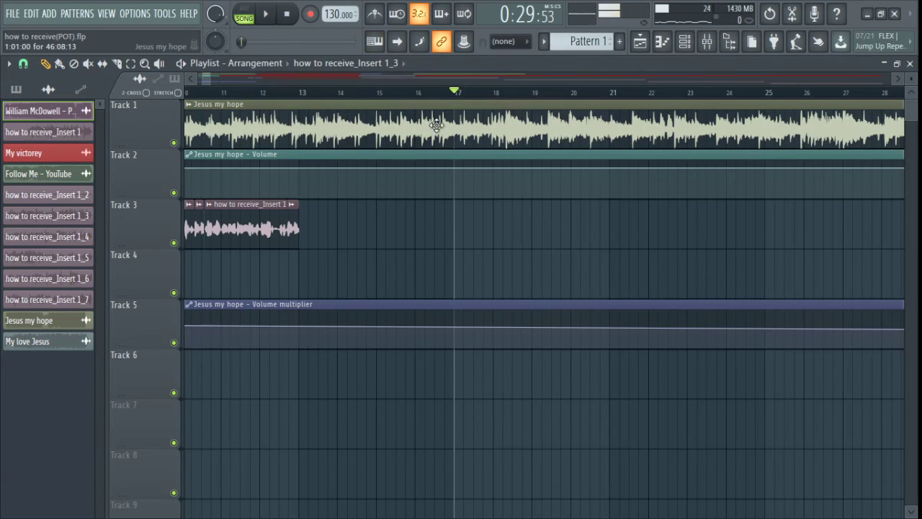
key(ctrl+t)
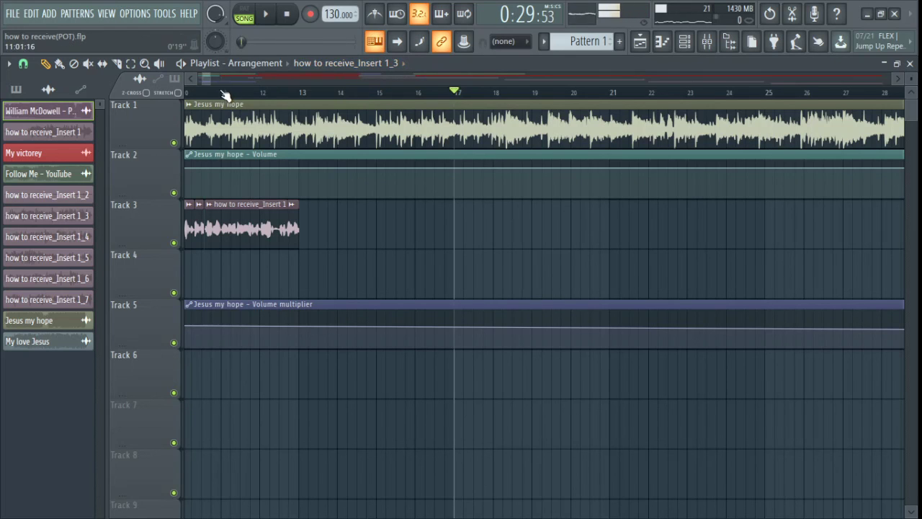
mouse_move(210, 78)
mouse_down()
mouse_move(239, 77)
mouse_move(216, 78)
mouse_up()
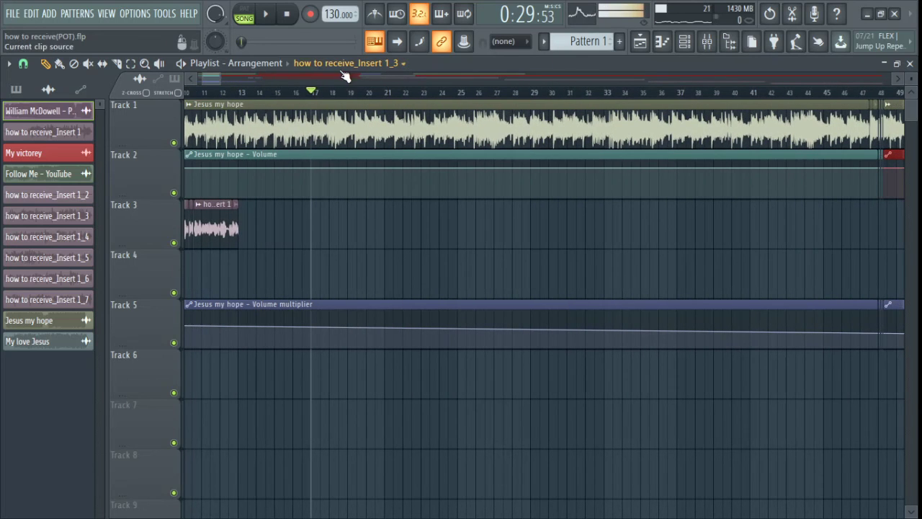
Close the playlist, exit FL Studio, and switch to the OBS Studio window.
click(911, 64)
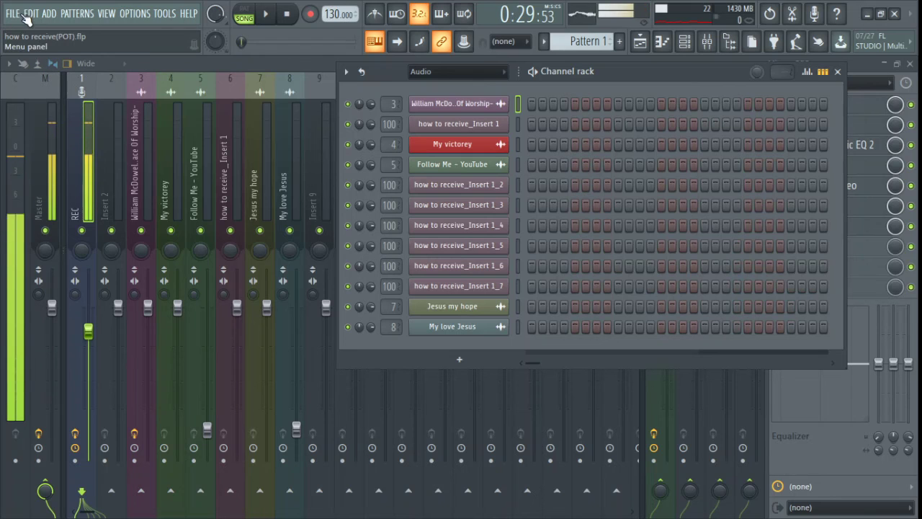
click(894, 14)
click(503, 302)
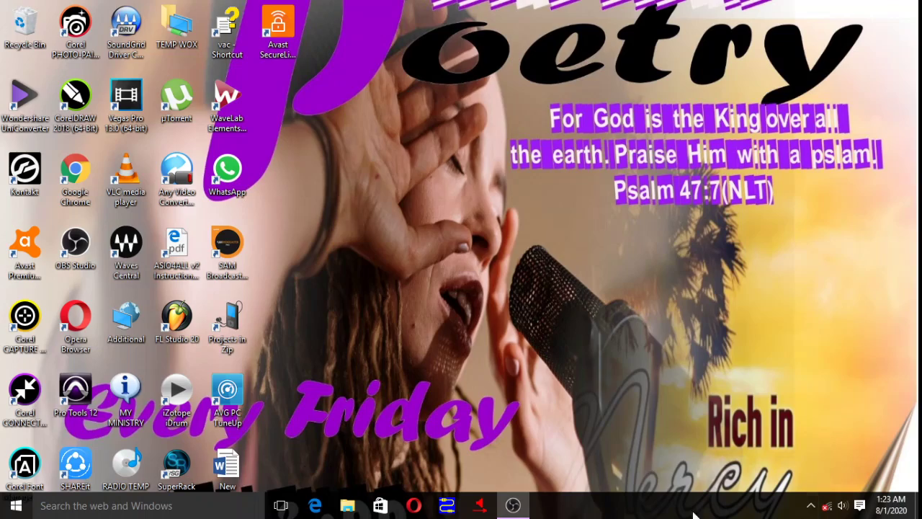
click(513, 505)
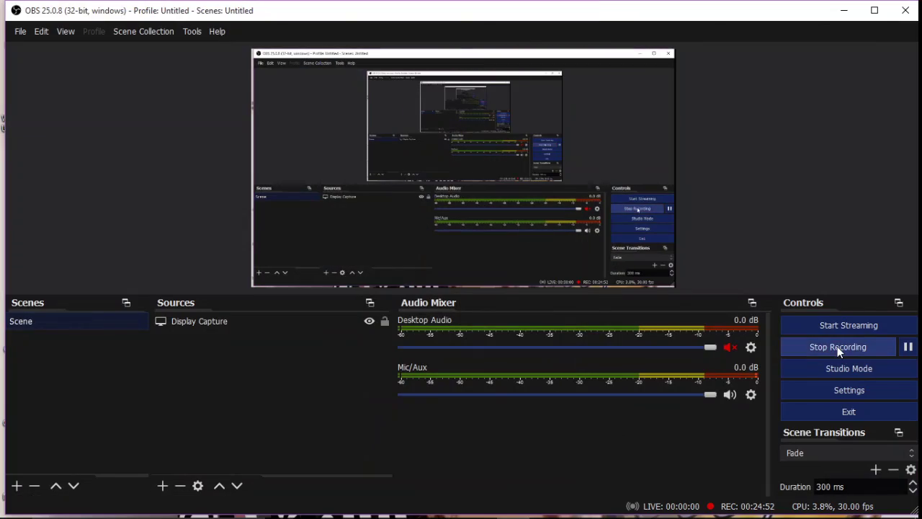